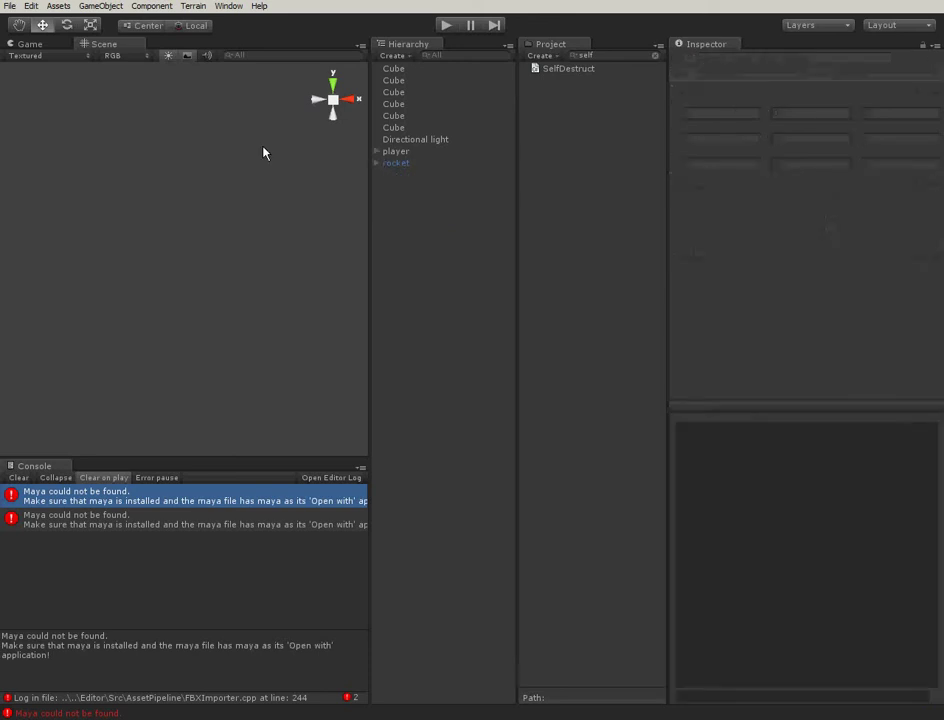
- Frame one of the level cubes and look over the area around it in the scene
right_drag(173, 174, 108, 262)
right_drag(143, 117, 935, 127)
click(420, 104)
key(f)
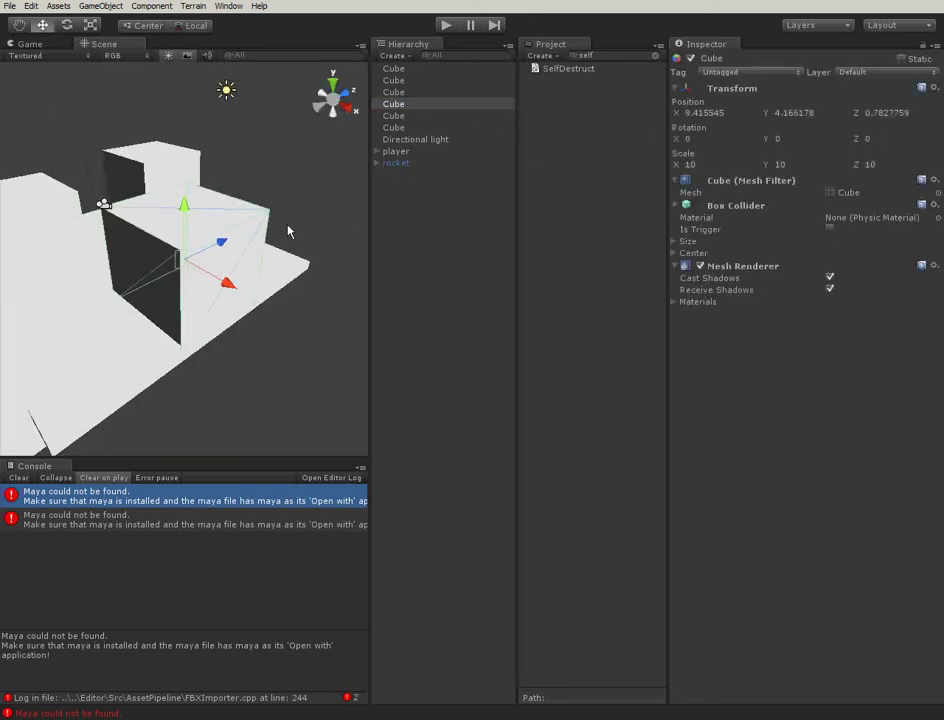
key(w)
right_drag(286, 222, 352, 194)
alt+drag(352, 200, 382, 224)
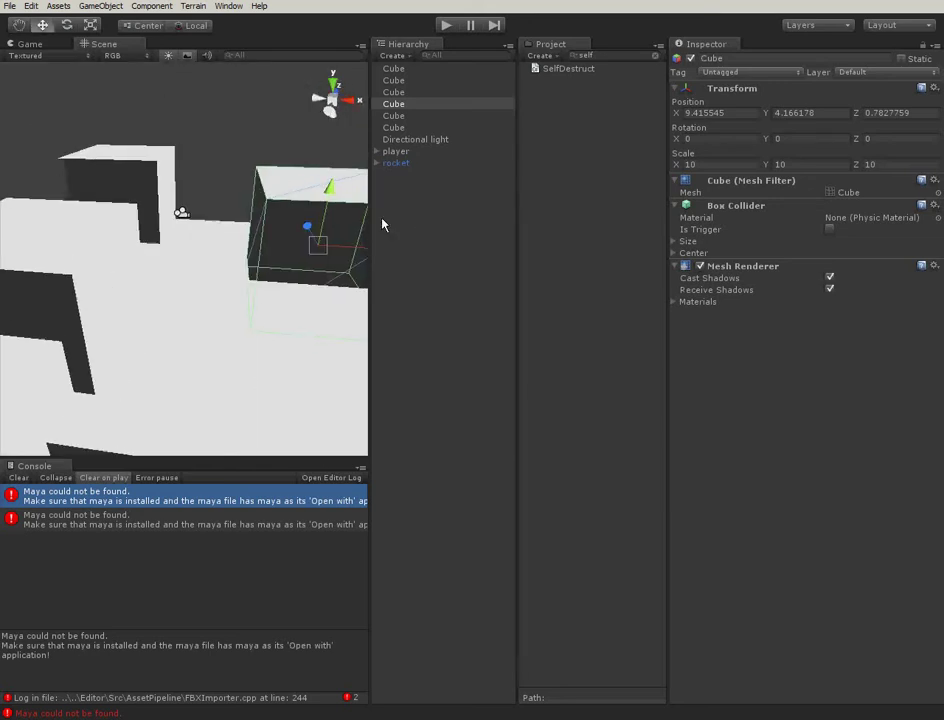
- Clear the project asset search and collapse the gameplay_objects, fx and Standard Assets folders
click(551, 205)
click(608, 55)
key(BackSpace)
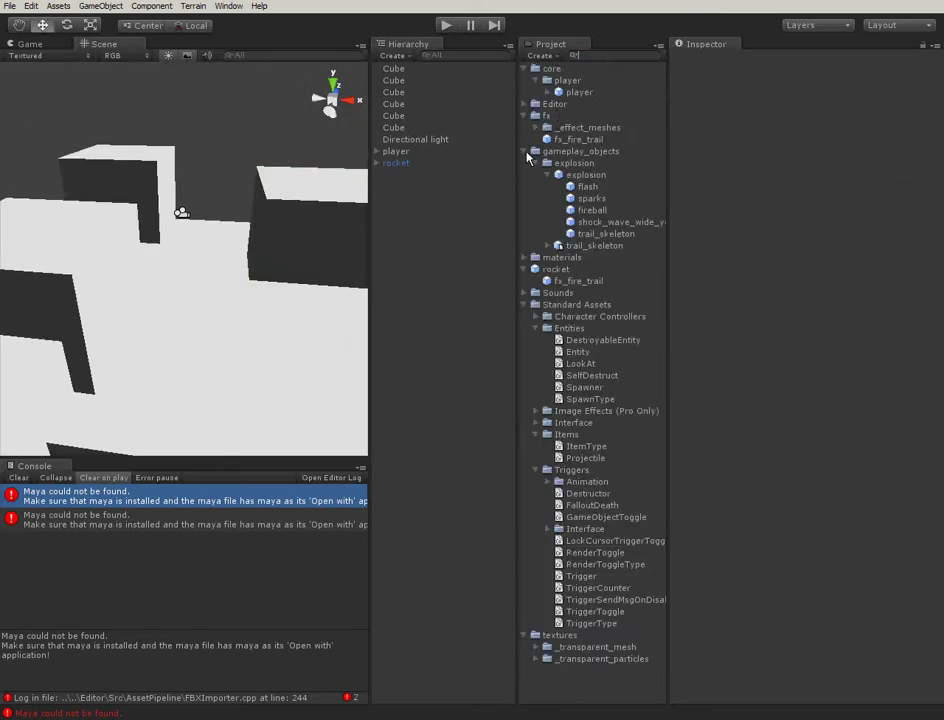
click(524, 151)
click(524, 116)
click(524, 187)
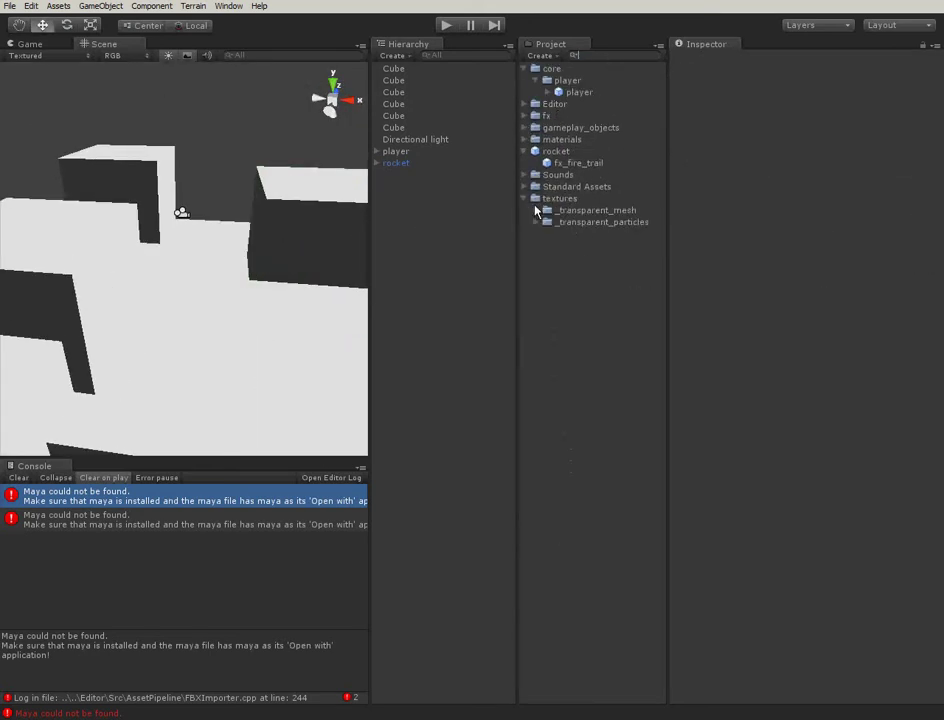
- Import the custom package door.unitypackage from My Documents into the project
right_click(570, 248)
click(614, 360)
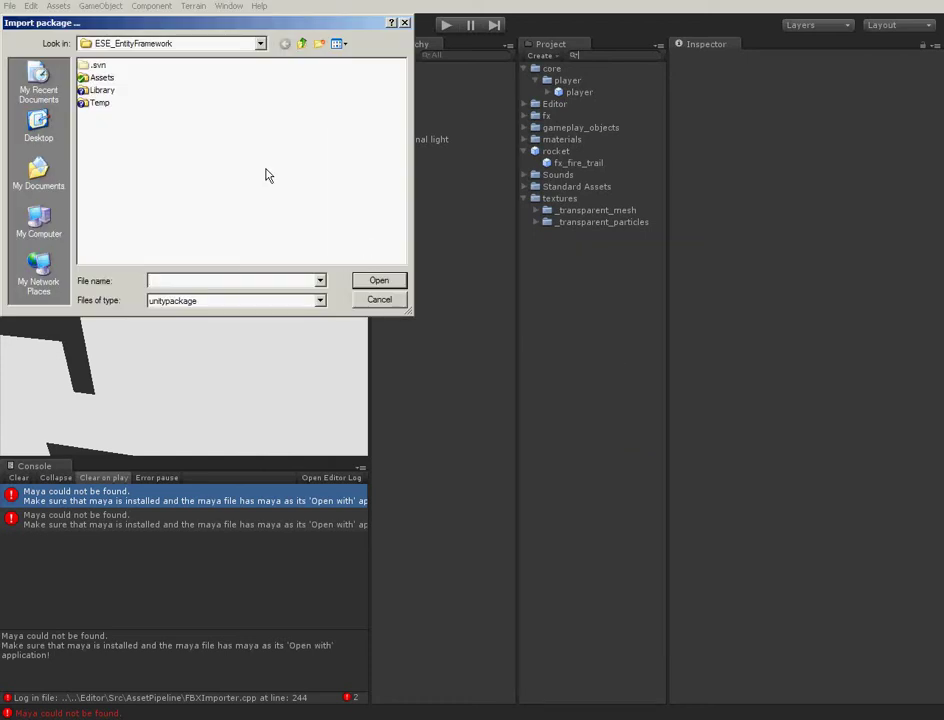
click(260, 43)
click(110, 80)
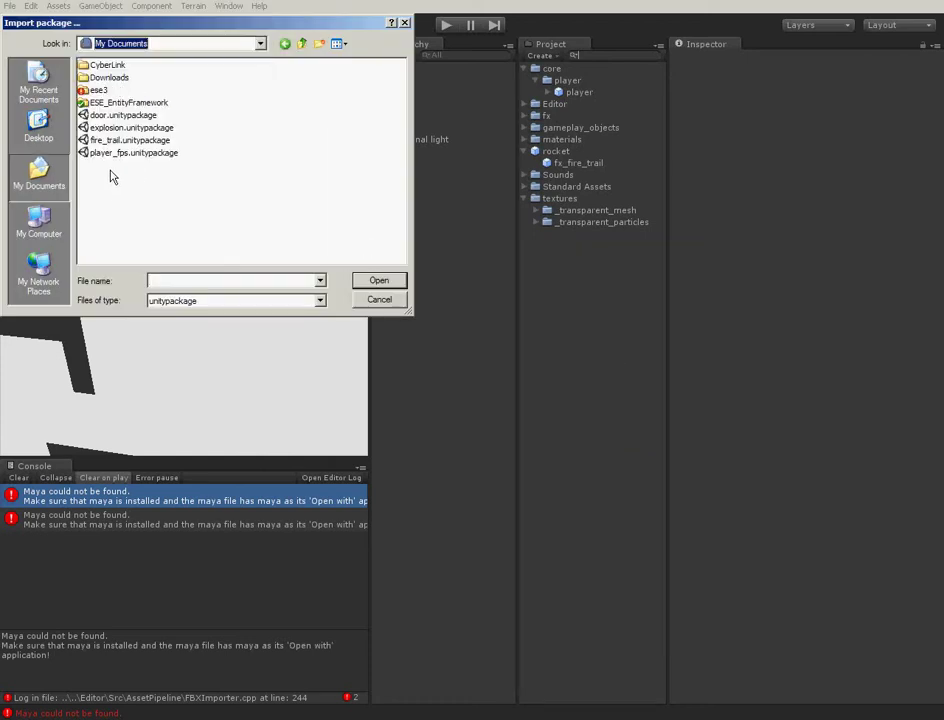
click(120, 117)
click(390, 279)
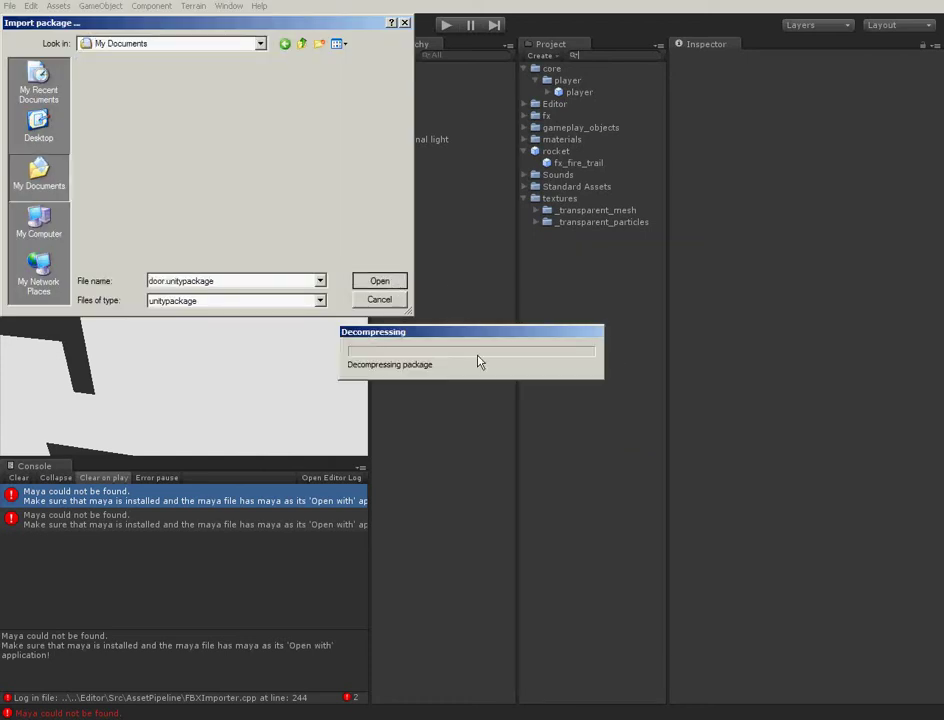
click(313, 245)
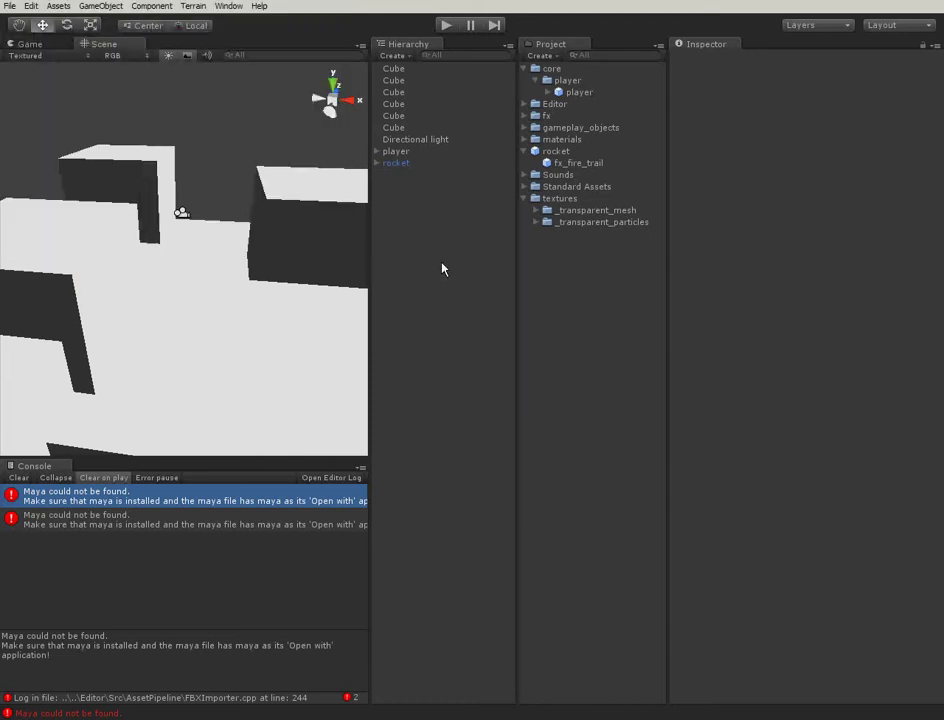
- Add the cave_doors model to the scene and move it to about X -2.58, Z 9.29, beside the rear cubes
drag(439, 222, 400, 253)
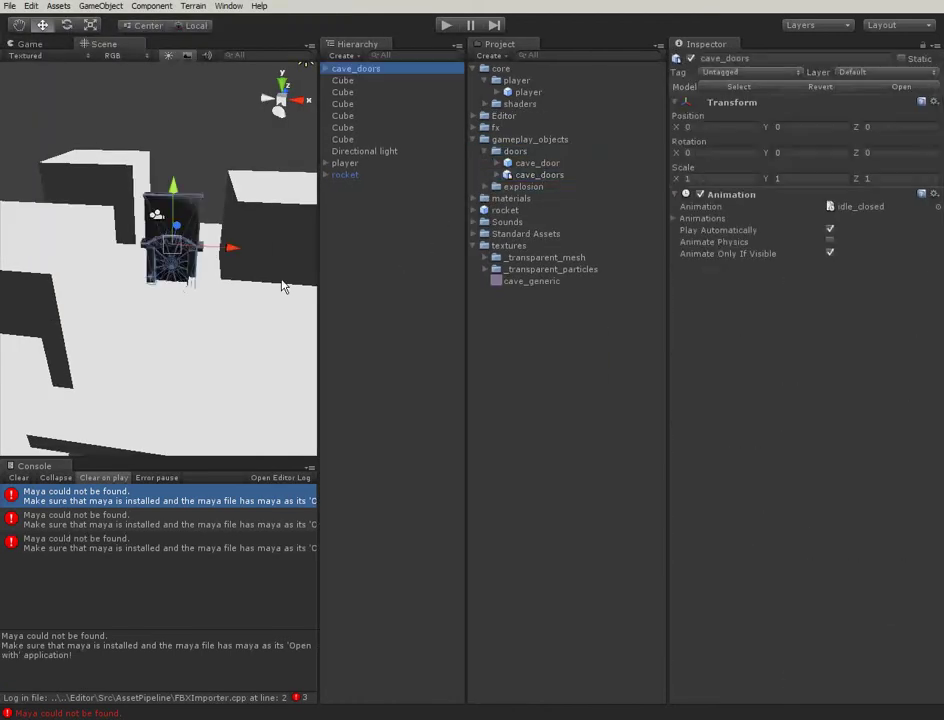
right_drag(231, 275, 209, 295)
key(w)
key(s)
drag(167, 251, 185, 194)
drag(222, 236, 200, 236)
- Move the cube beside the cave door to about X 4.54, Z 12.99 to close the gap
click(225, 263)
drag(262, 241, 255, 179)
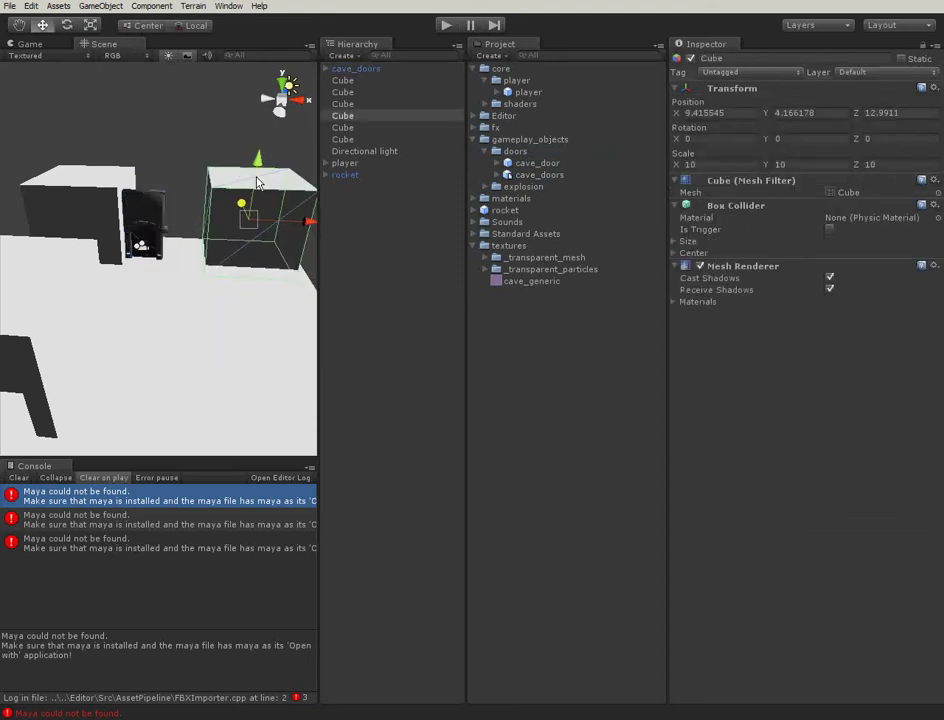
drag(299, 222, 257, 223)
right_drag(256, 224, 254, 216)
key(s)
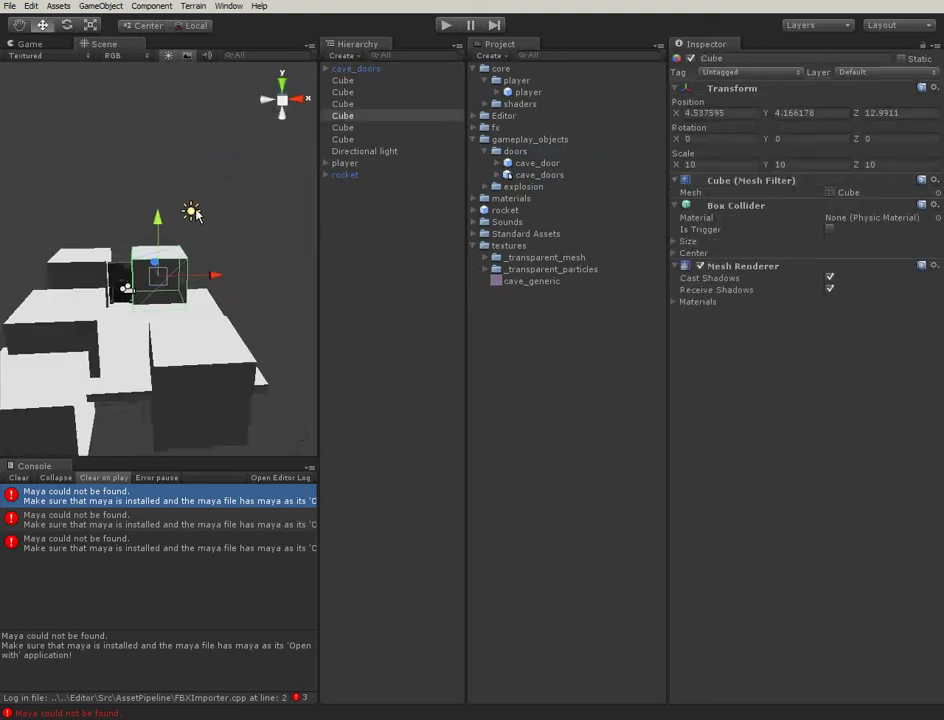
- Rotate the directional light so it illuminates the front of the cave door
click(192, 210)
key(e)
drag(209, 206, 165, 277)
right_drag(165, 277, 207, 315)
key(w)
- Disable the Mesh Renderer on the collision child of cave_doors
click(190, 284)
key(w)
key(s)
click(327, 69)
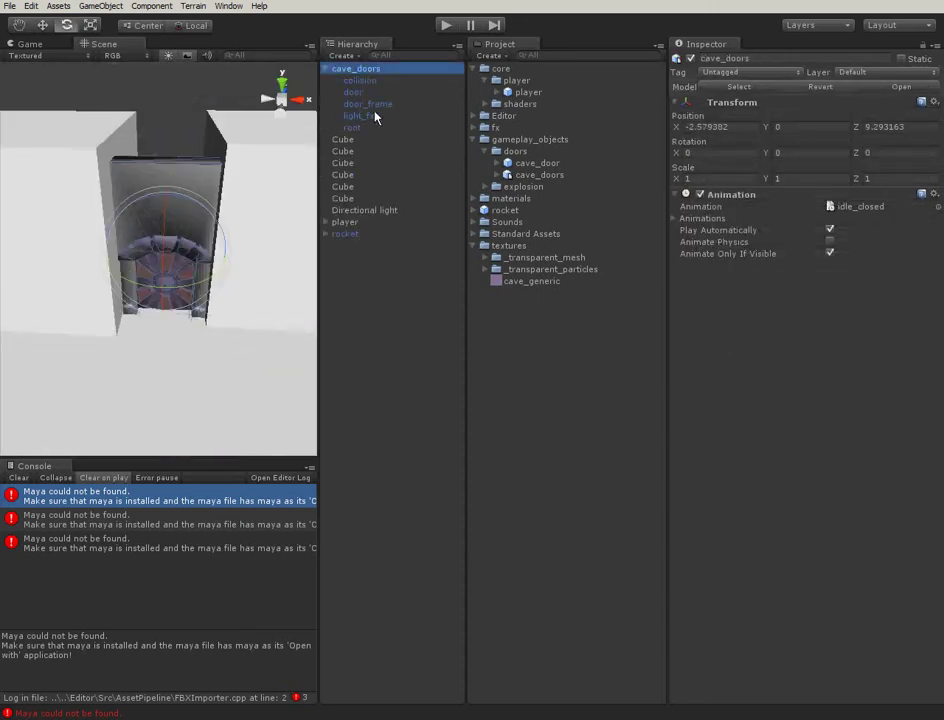
click(366, 82)
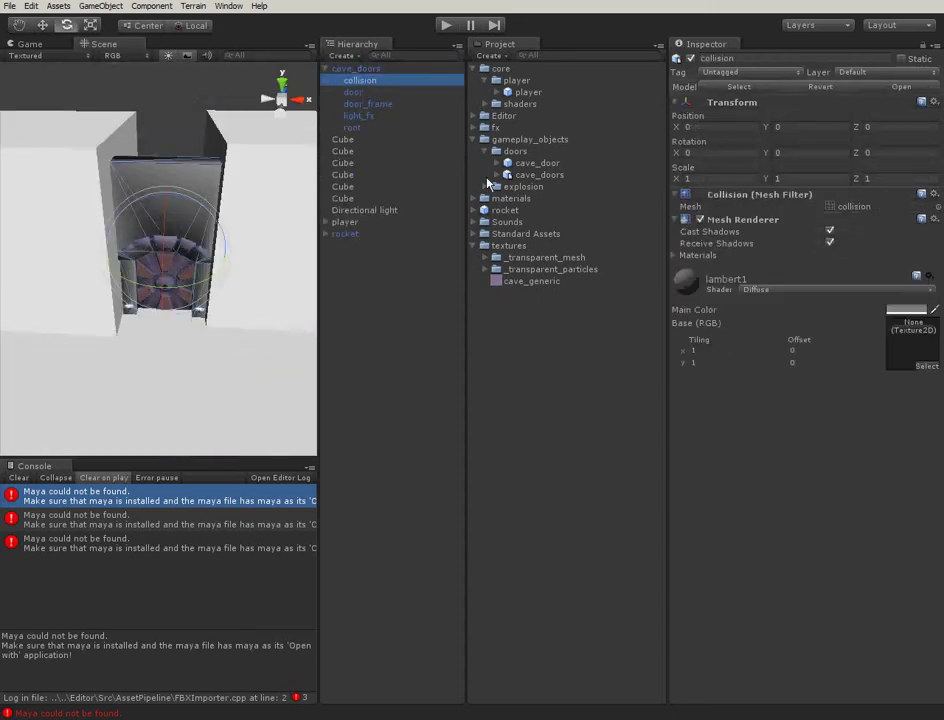
click(700, 220)
- Add a Mesh Collider to the collision object, accepting the loss of the prefab connection
click(152, 6)
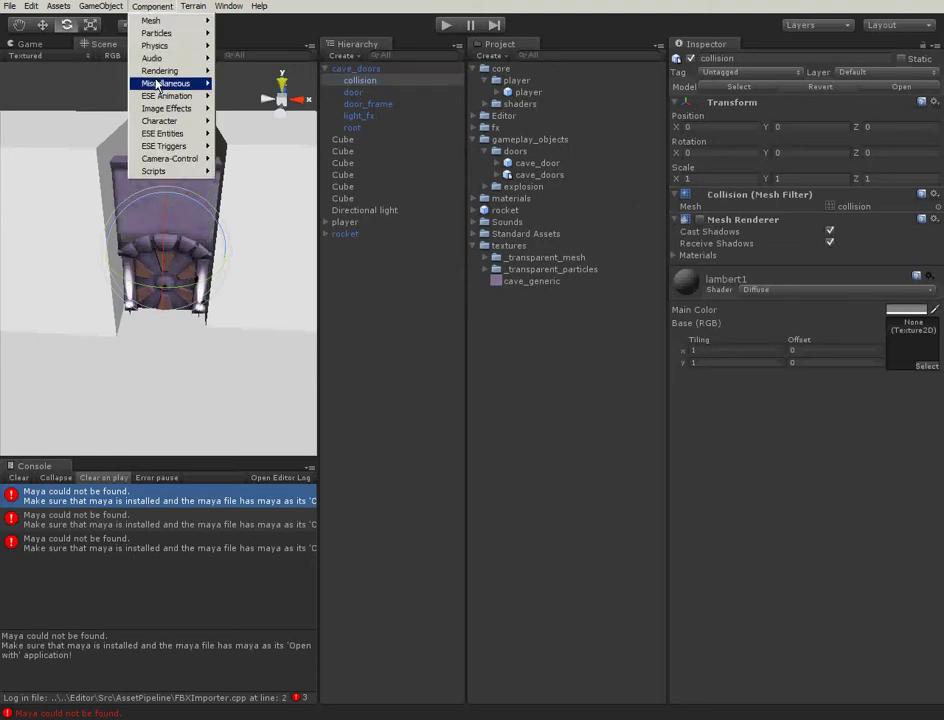
mouse_move(165, 45)
click(245, 110)
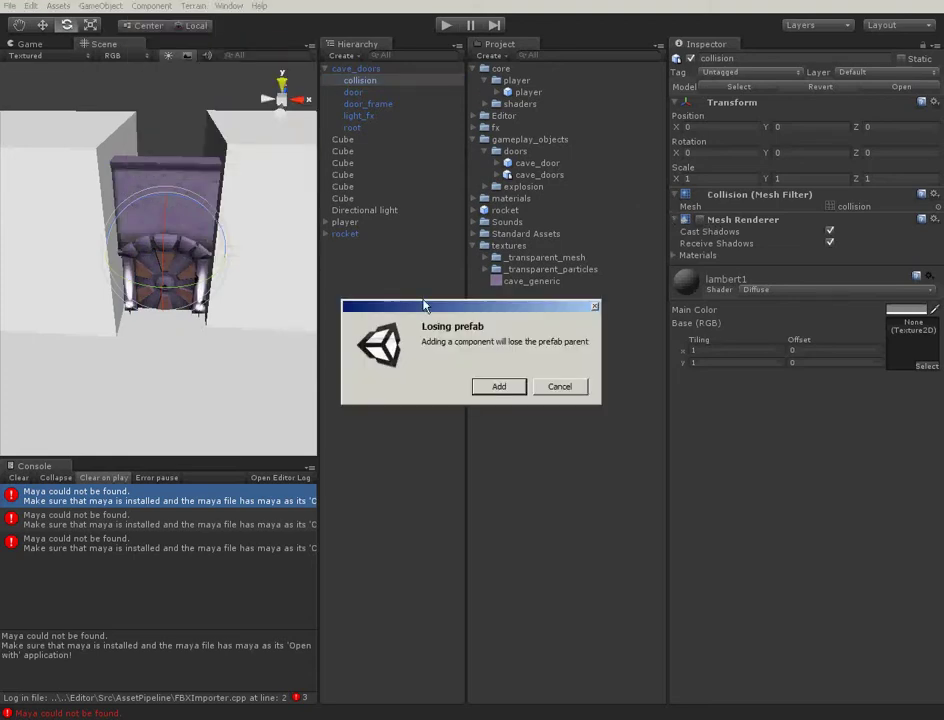
click(500, 386)
scroll(257, 343, up, 8)
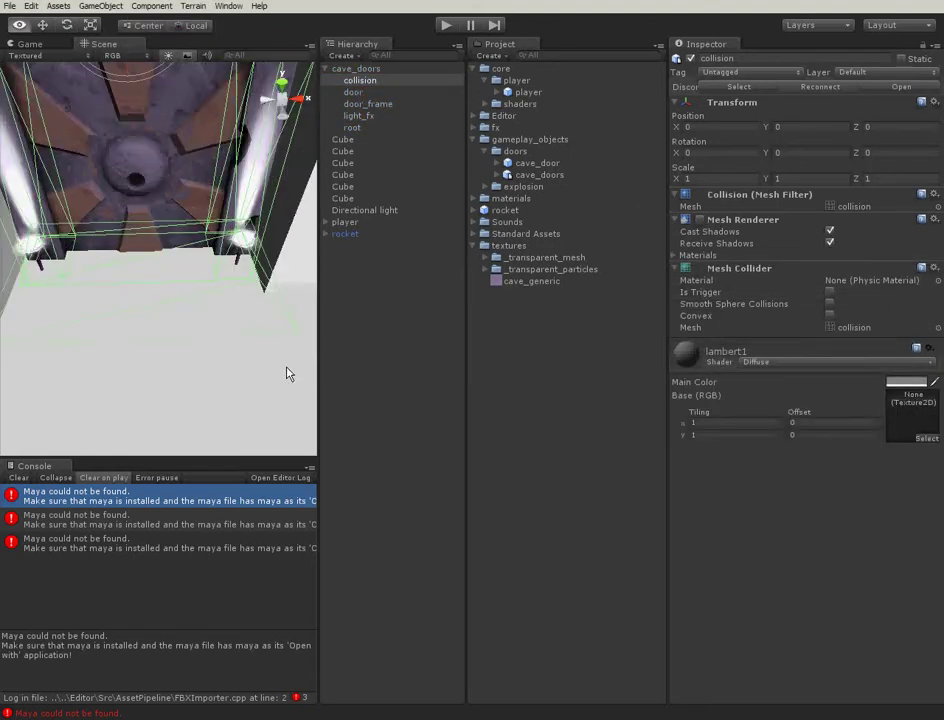
scroll(277, 240, down, 5)
- Raise the whole cave_doors object to about Y 0.63 and clear the selection
click(355, 68)
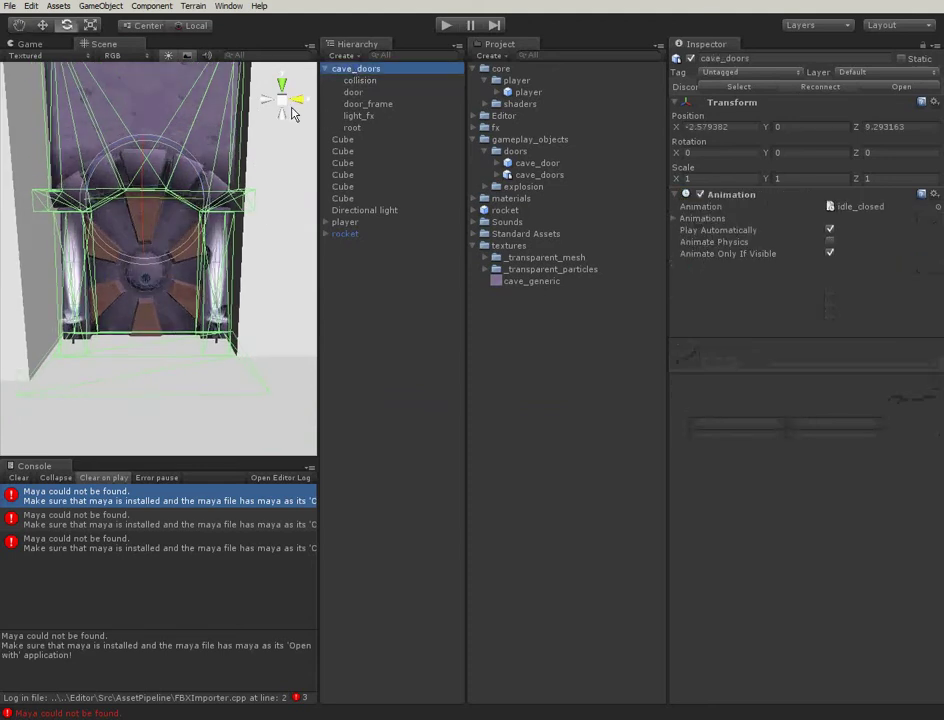
key(w)
alt+drag(198, 136, 153, 200)
click(350, 310)
- Examine how the cave door sits between the cubes and on the floor, from near and far
right_drag(265, 318, 249, 375)
key(w)
key(s)
scroll(249, 373, up, 5)
scroll(255, 362, down, 4)
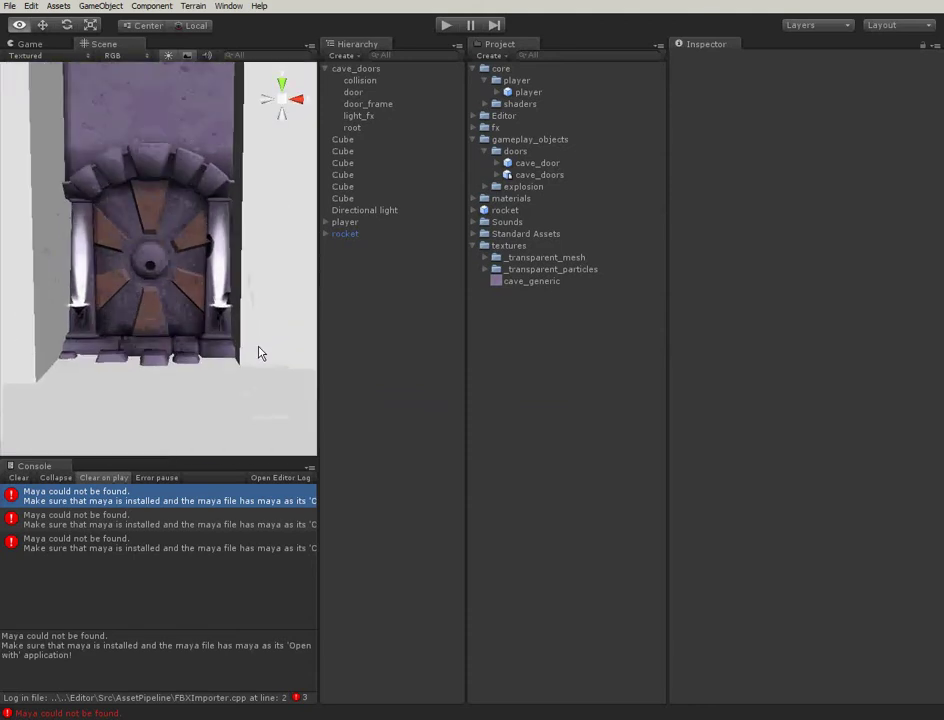
scroll(261, 352, up, 5)
scroll(257, 341, down, 6)
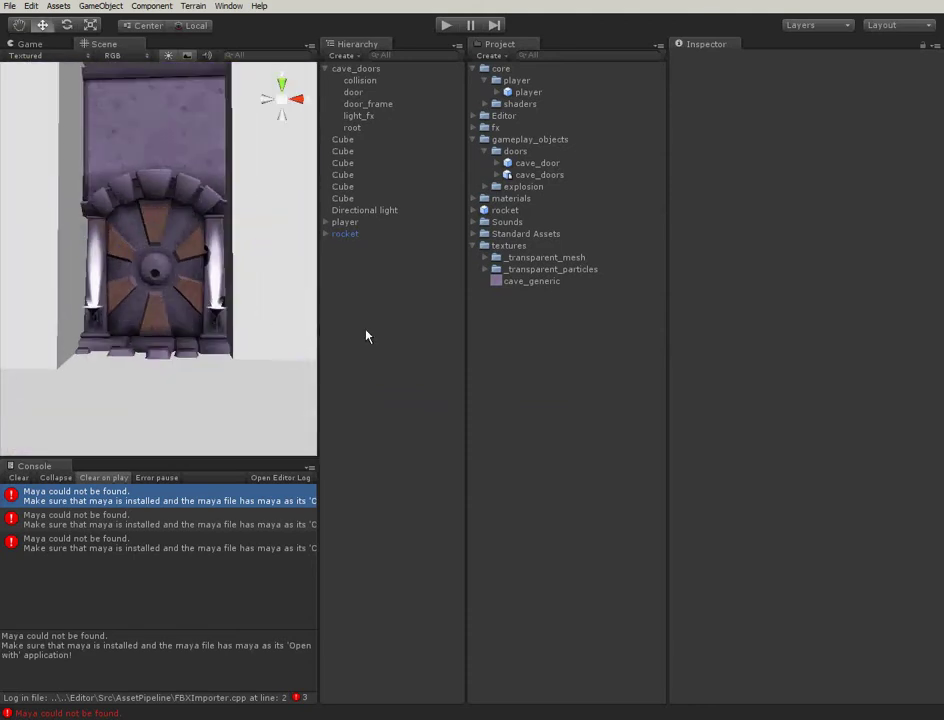
- Widen the project asset list and the scene view to give both more room
drag(669, 336, 730, 344)
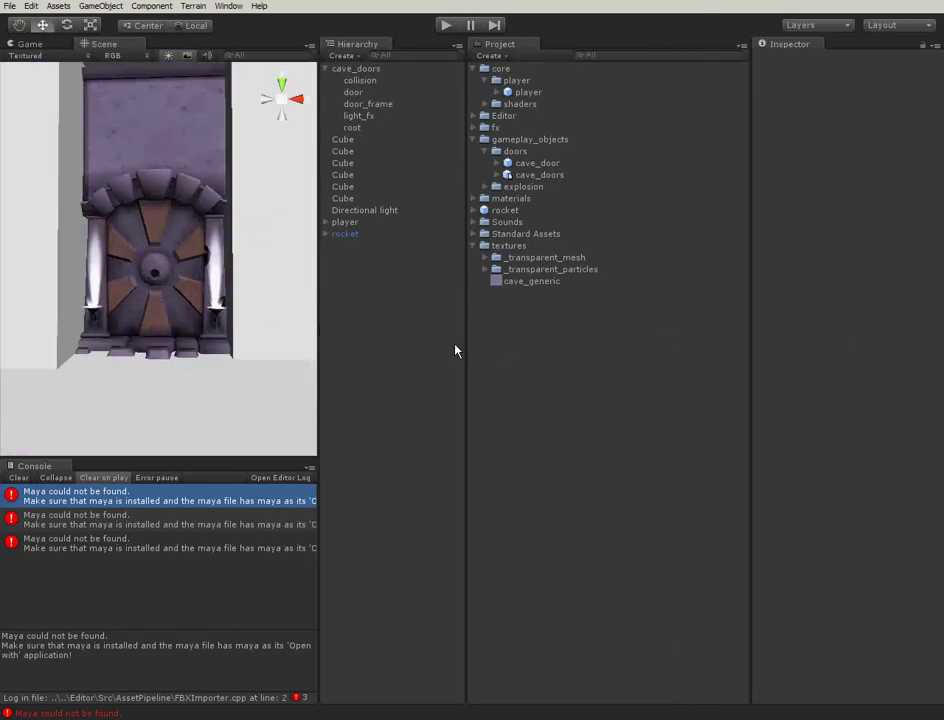
drag(467, 352, 500, 350)
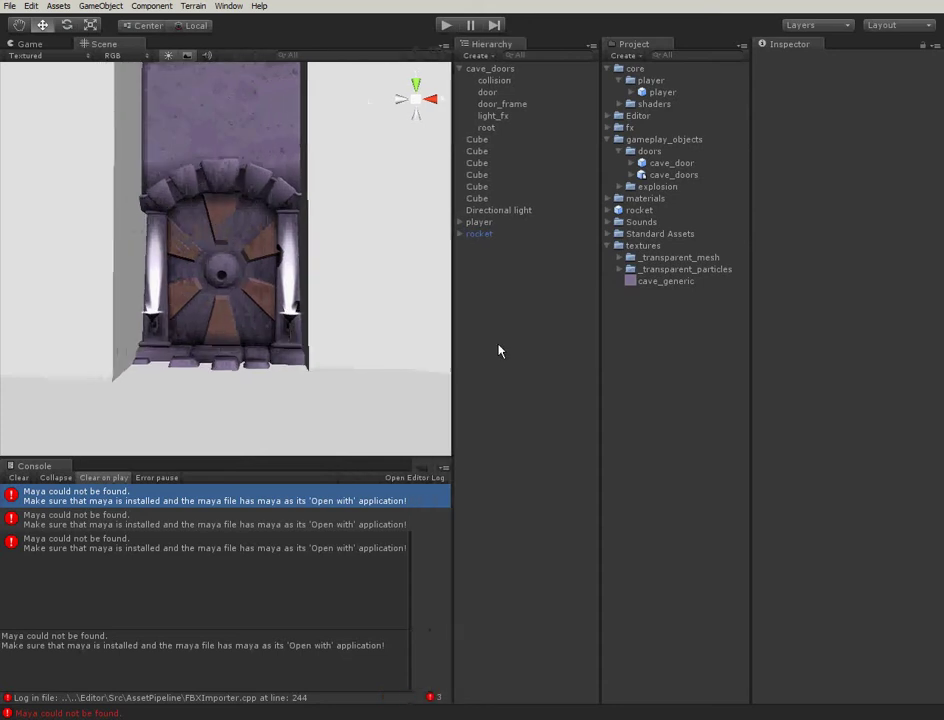
- Try to slide the door's root mesh upward out of its frame
alt+right_drag(322, 333, 260, 297)
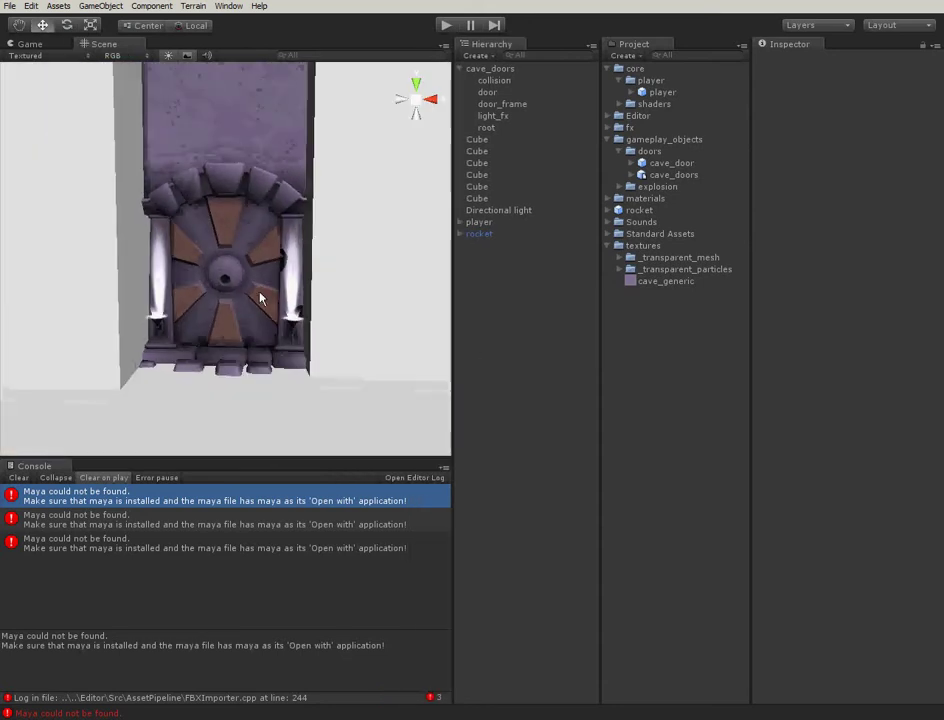
click(260, 295)
drag(226, 213, 224, 130)
key(ctrl+z)
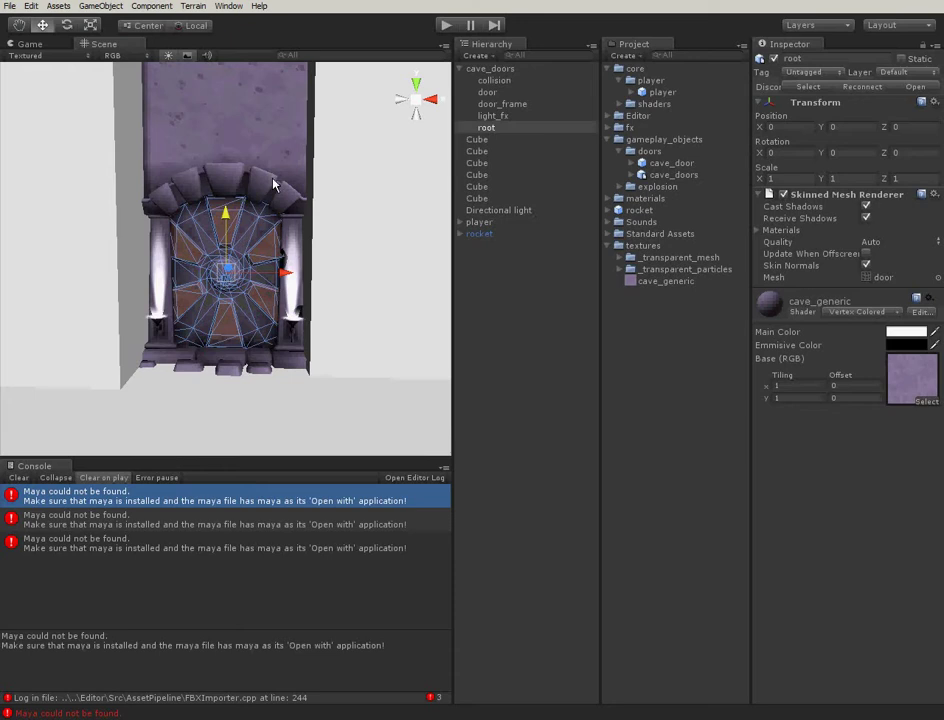
- Review the animation clips listed on cave_doors and examine the door surface up close
click(490, 69)
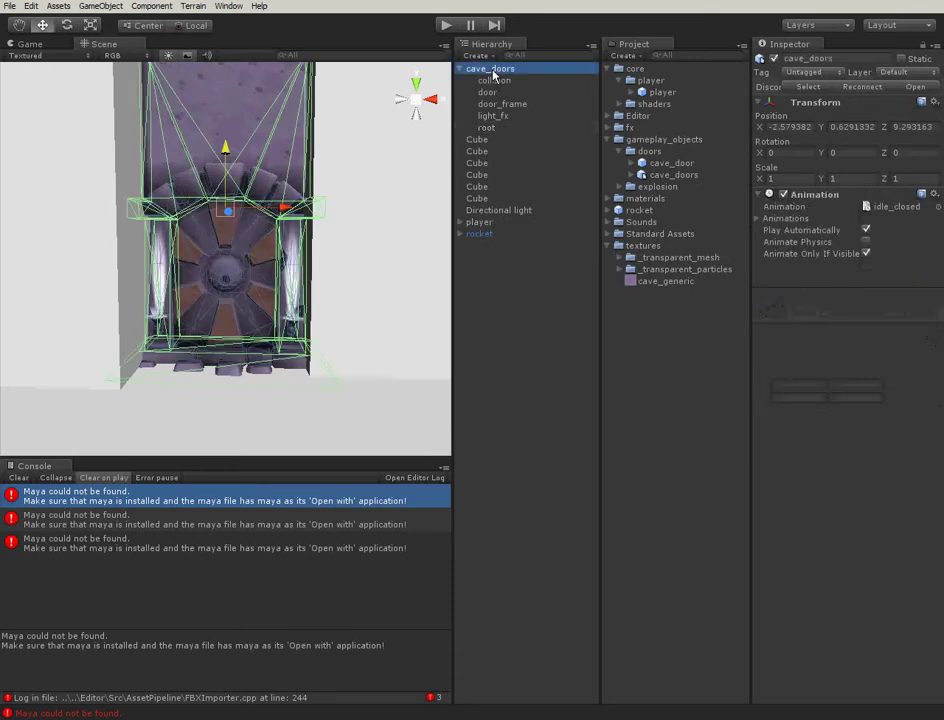
click(757, 219)
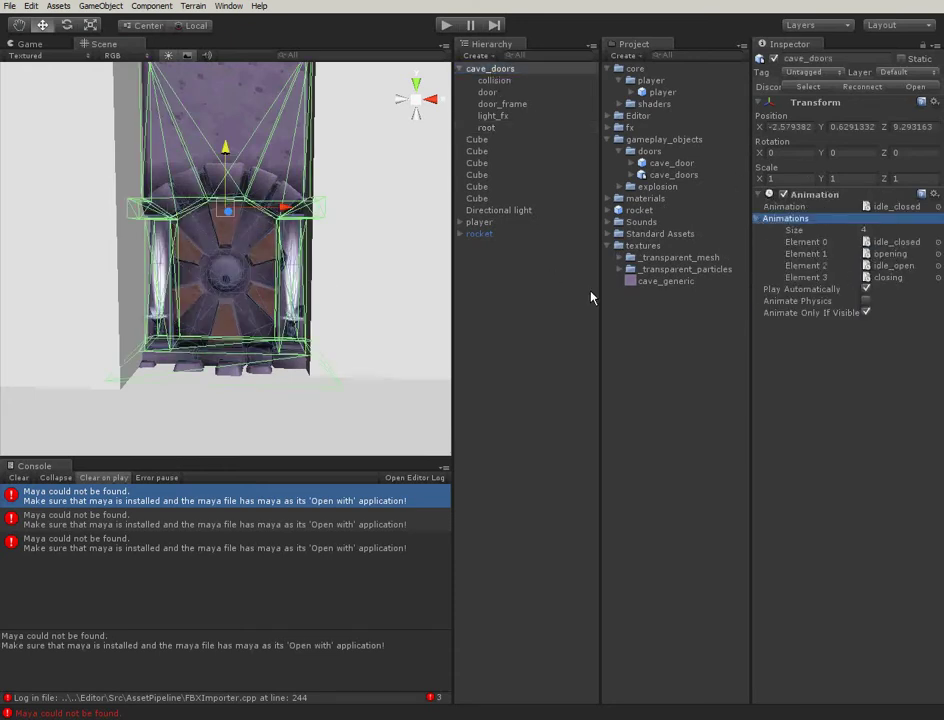
click(375, 259)
alt+drag(375, 259, 331, 261)
scroll(329, 278, up, 5)
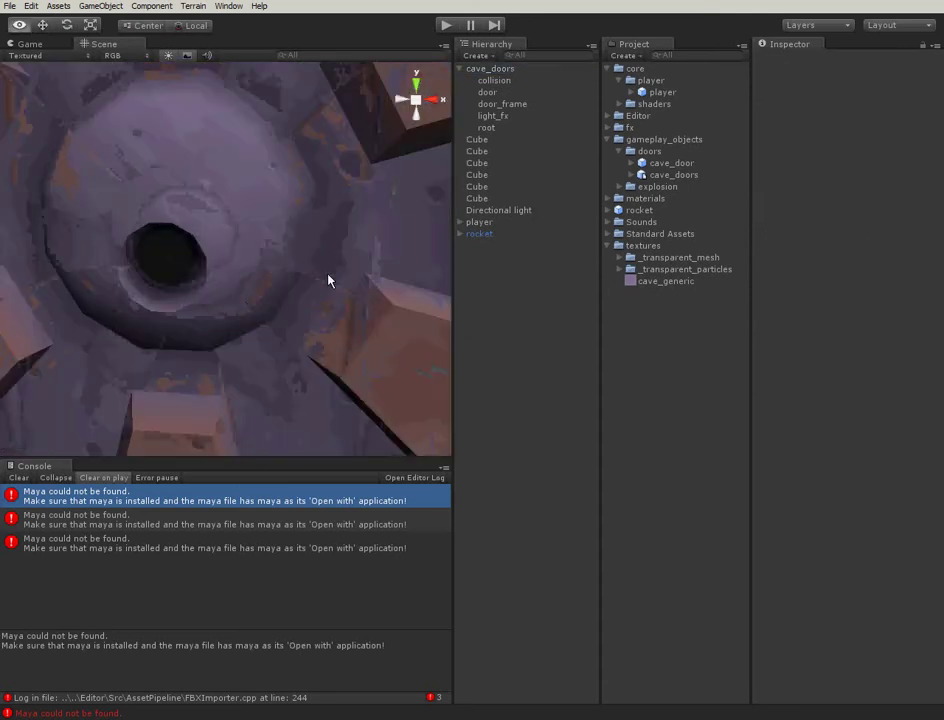
scroll(335, 255, down, 4)
scroll(332, 260, down, 3)
scroll(329, 264, up, 4)
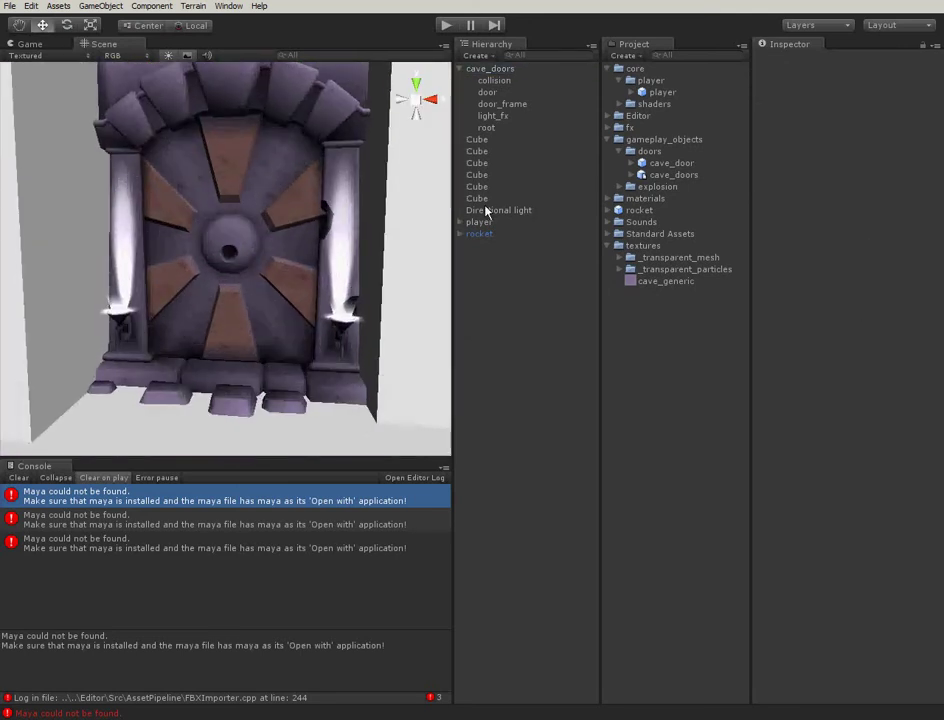
- Add a Sphere Collider to the door child object of cave_doors
click(490, 92)
click(497, 103)
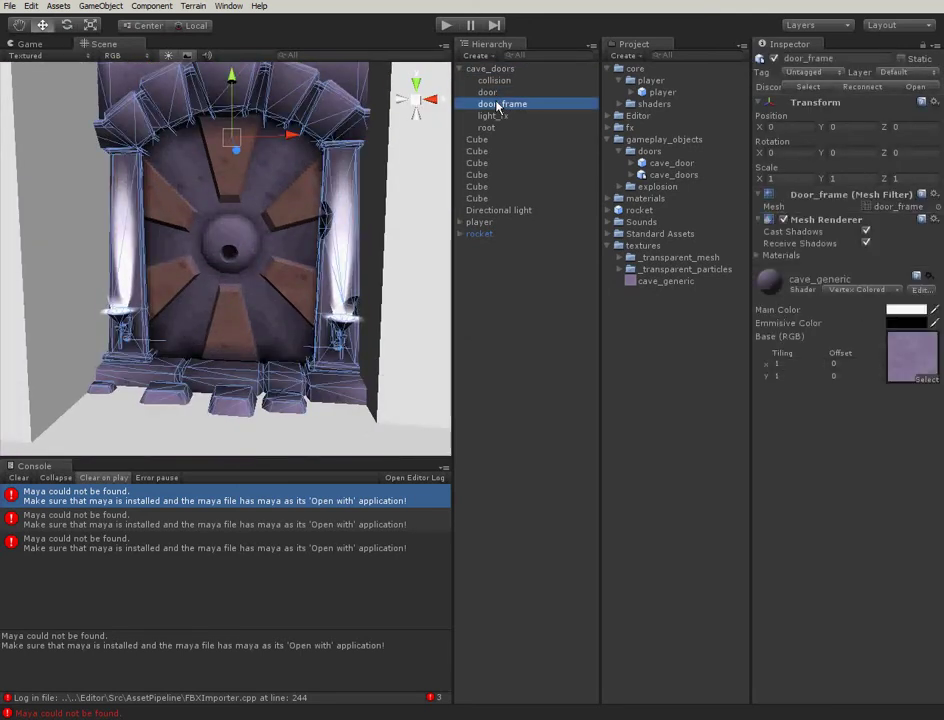
click(491, 93)
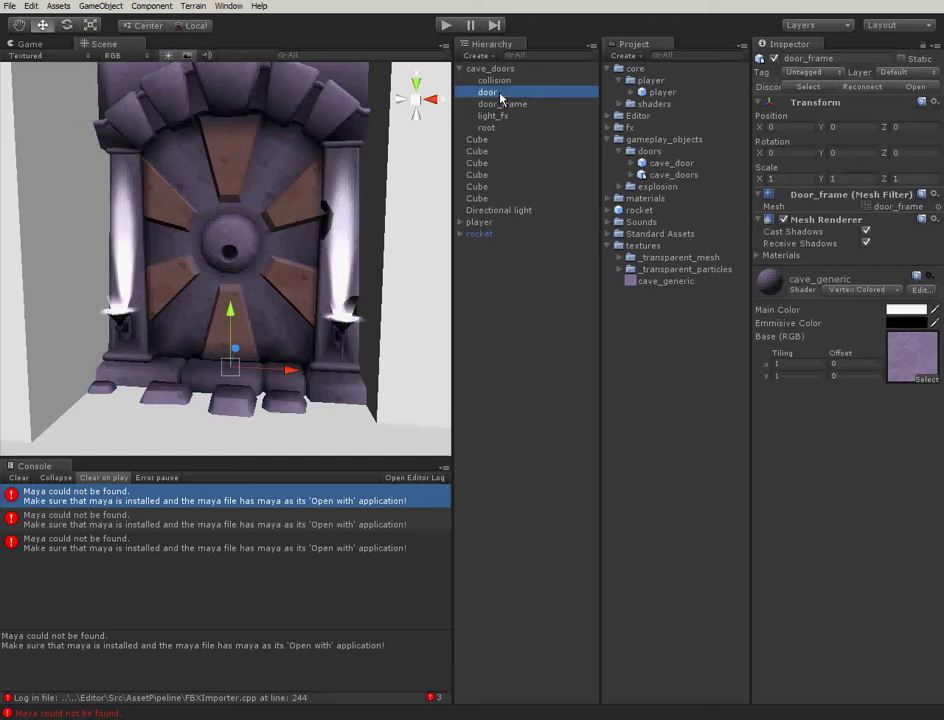
click(668, 57)
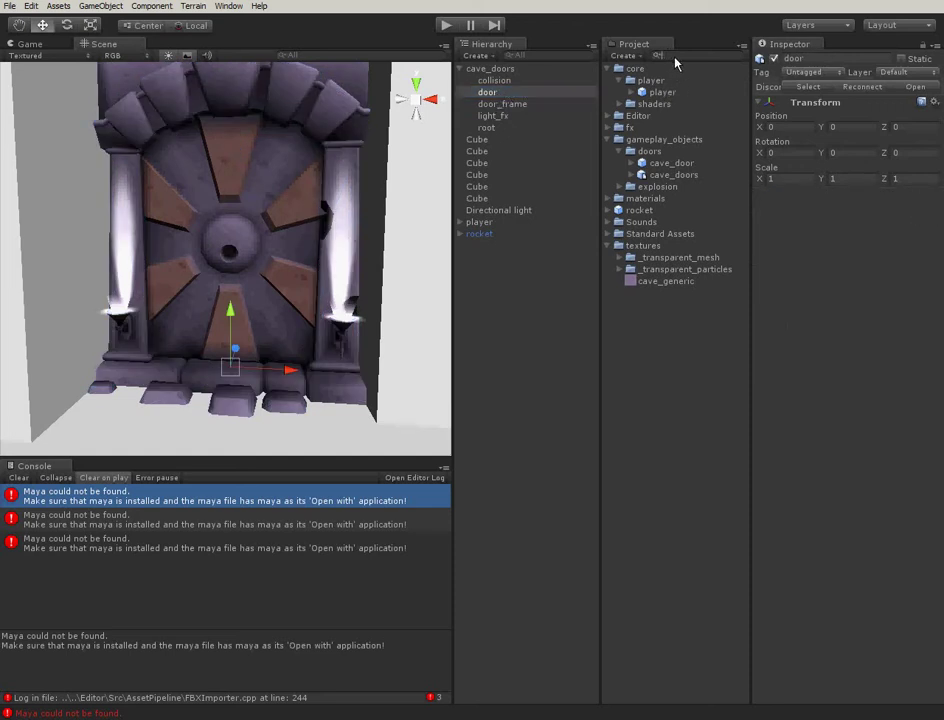
click(152, 6)
mouse_move(160, 46)
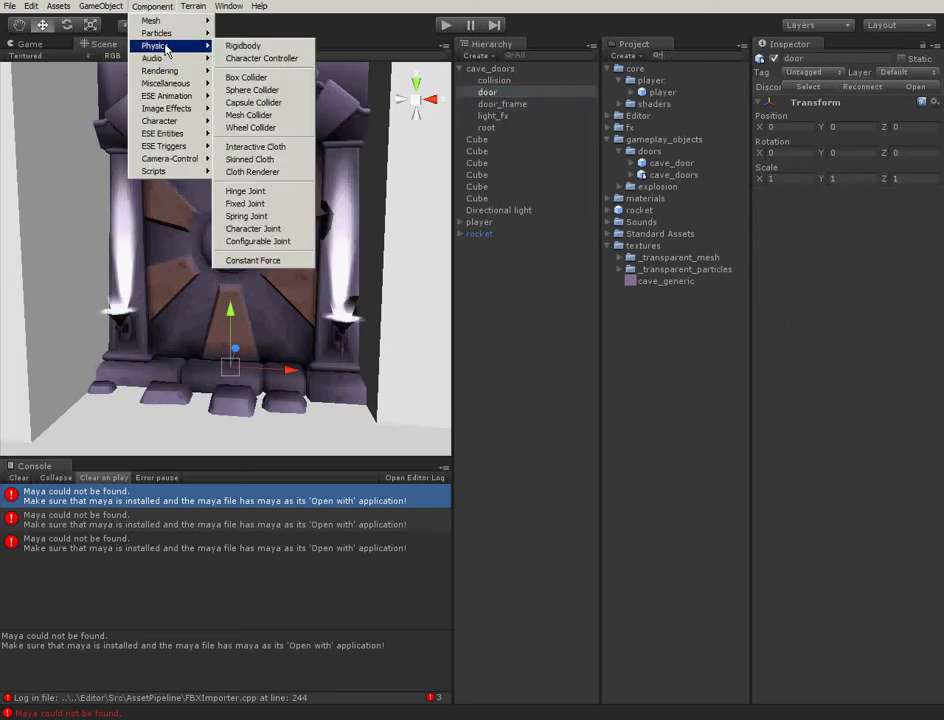
click(252, 90)
- Set the door's Sphere Collider radius to 4, make it a trigger, and expand its center values
drag(797, 232, 905, 238)
click(900, 231)
text(4)
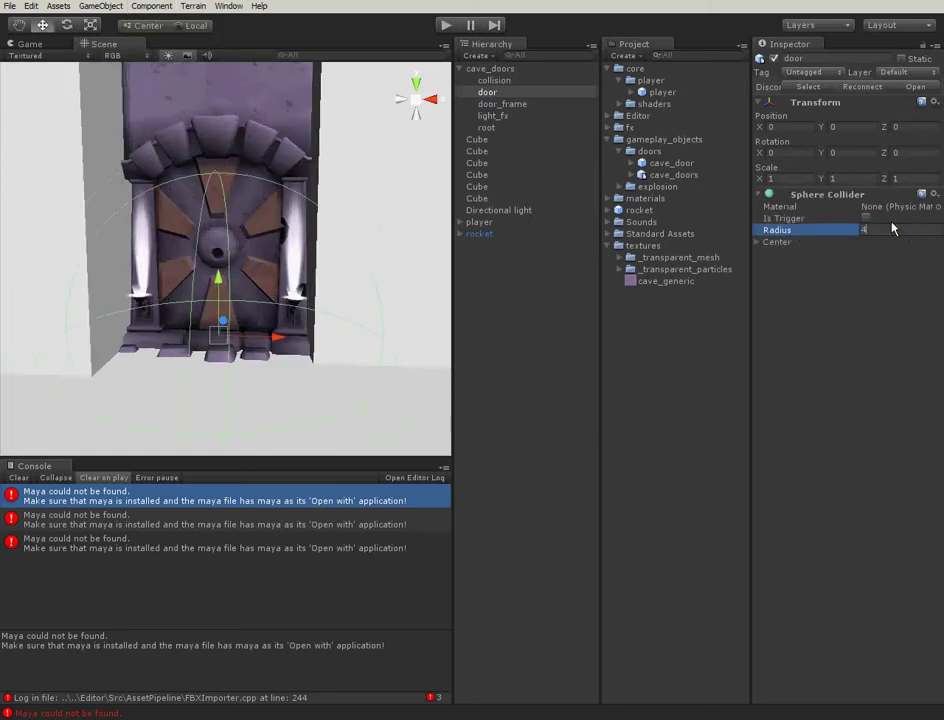
click(758, 243)
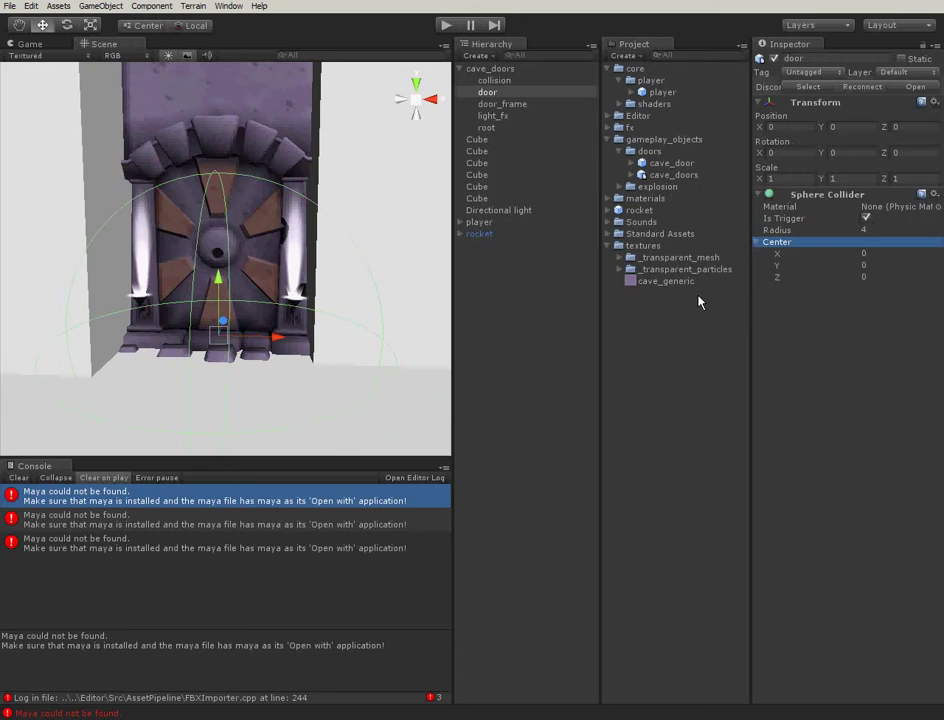
- Search the project for "animation", attach the AnimationQueue script to the door object, and expand its Animations list
text(animation)
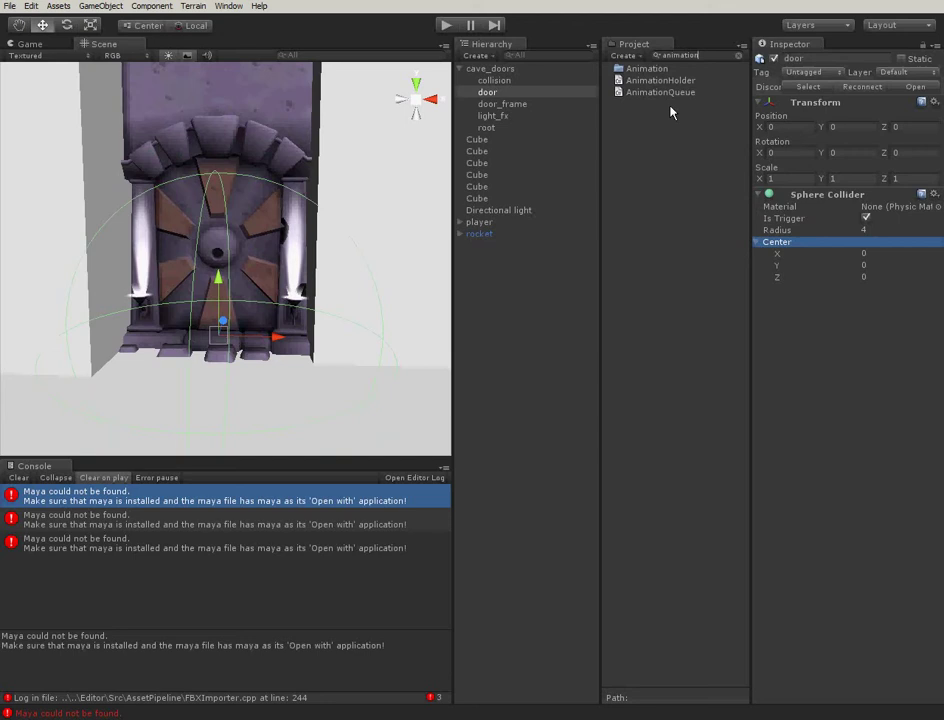
drag(660, 92, 850, 339)
click(758, 445)
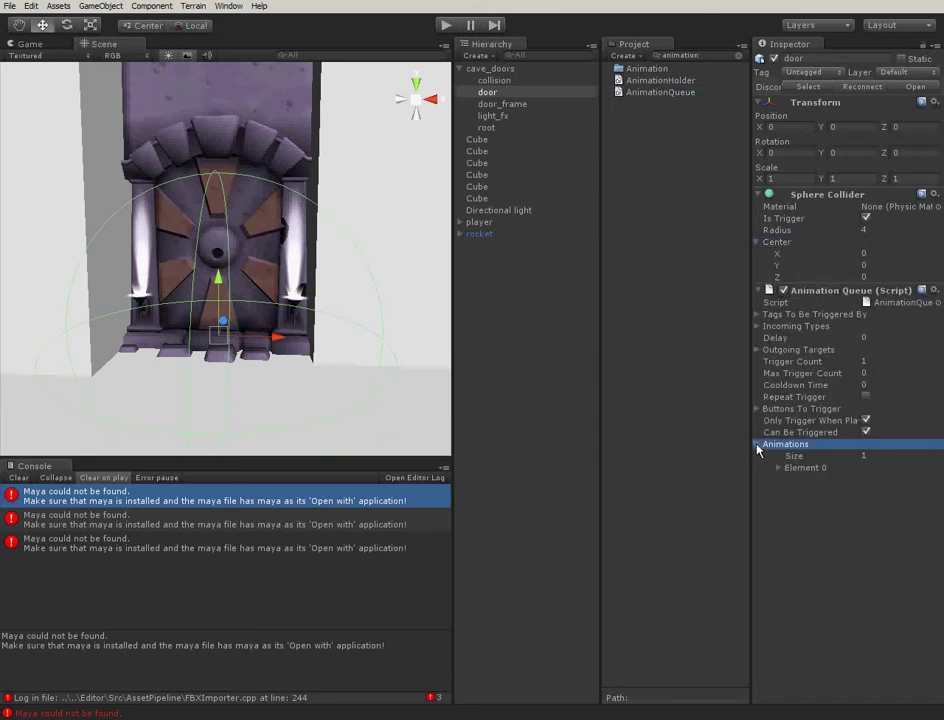
- Assign cave_doors as the outgoing target of the door's Animation Queue script
click(758, 350)
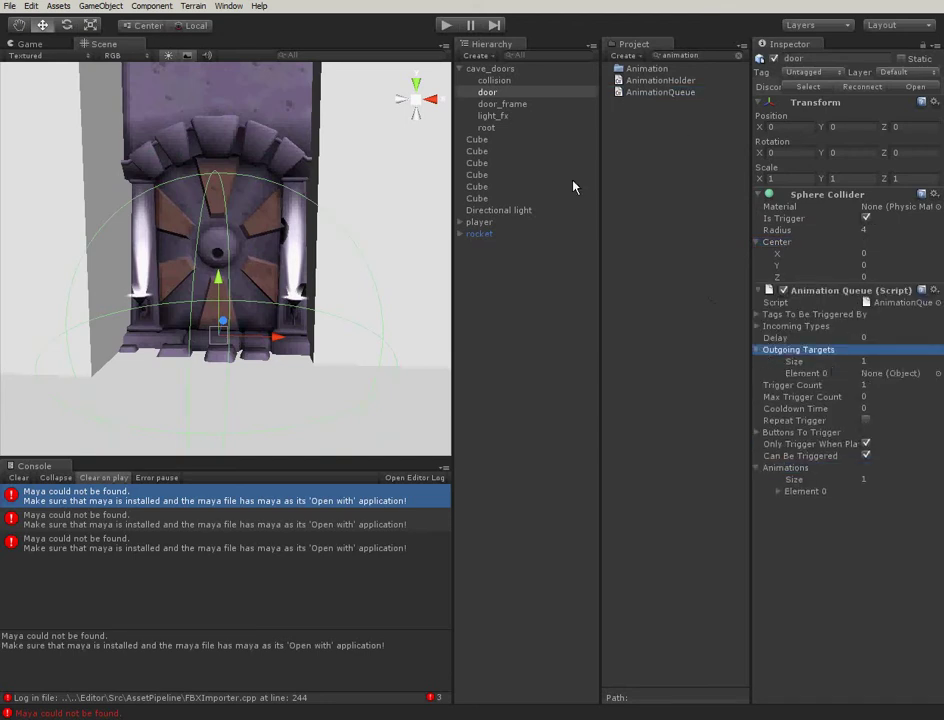
drag(899, 372, 894, 381)
click(495, 68)
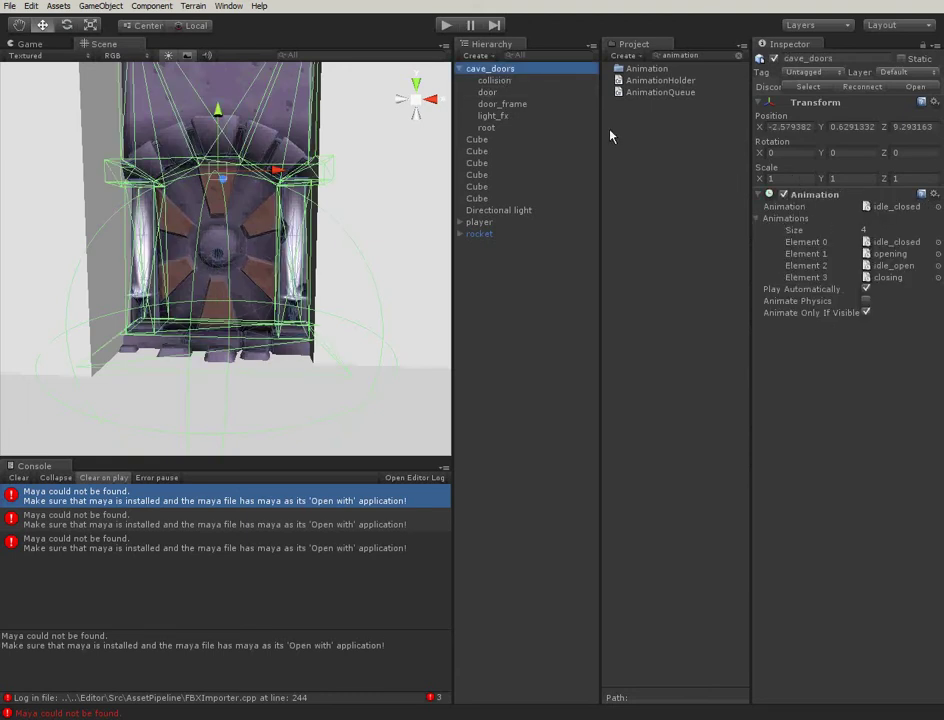
click(494, 129)
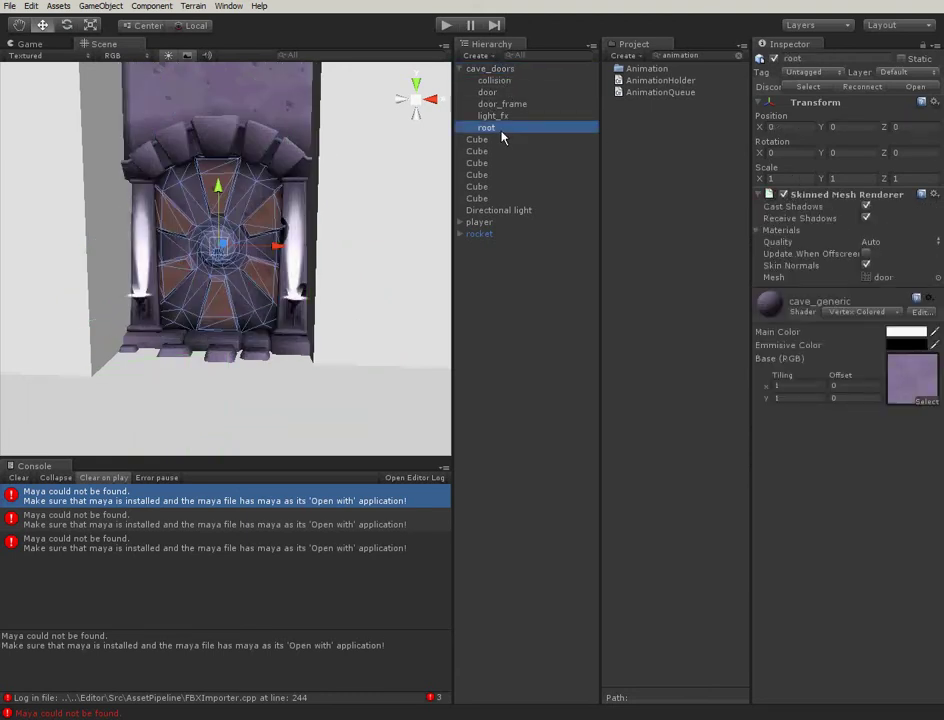
click(501, 105)
key(Up)
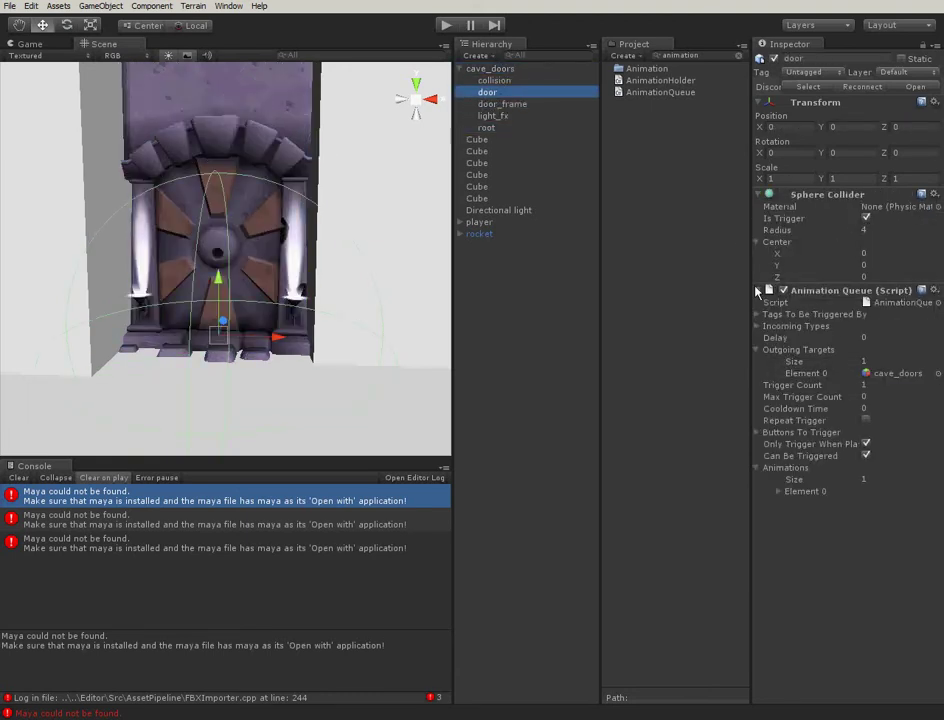
- Review the Animation Queue's incoming types and trigger tags, and compare them with the tag on the player object
drag(753, 377, 651, 345)
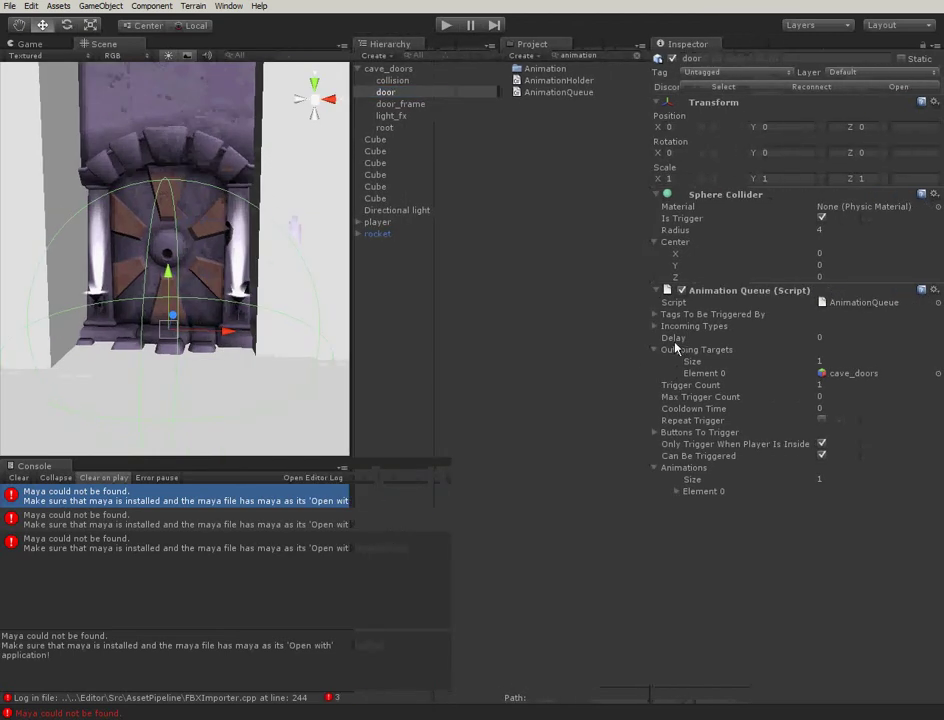
click(657, 327)
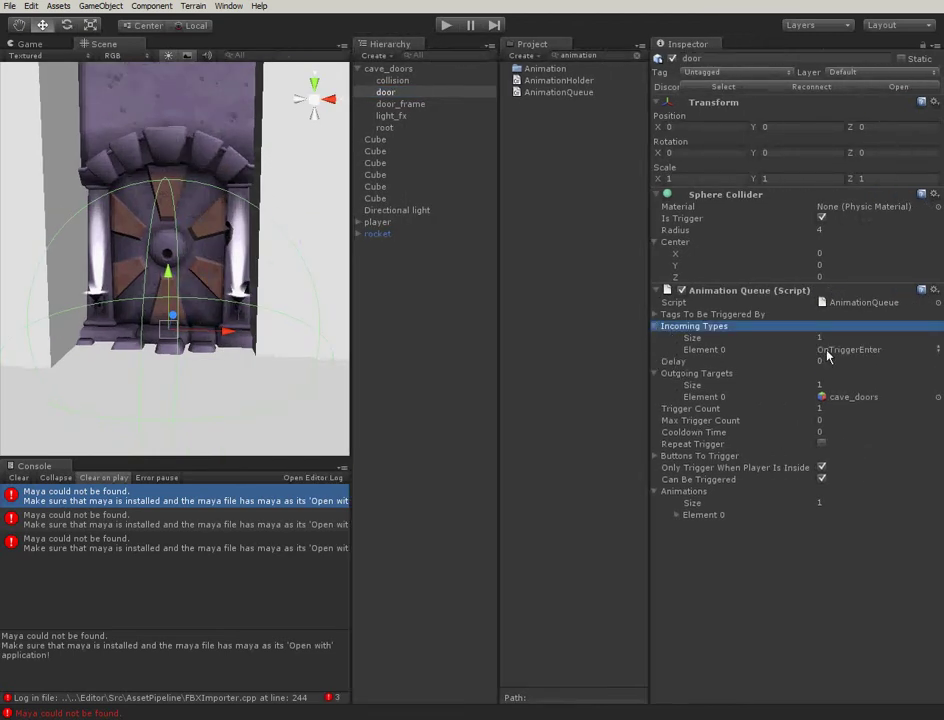
click(656, 315)
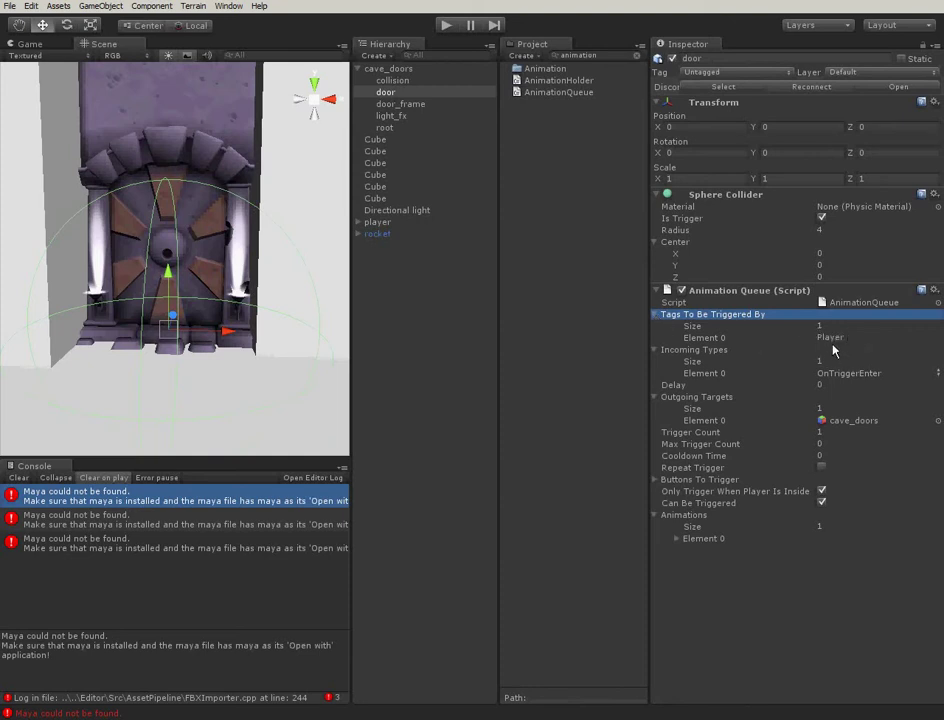
click(357, 222)
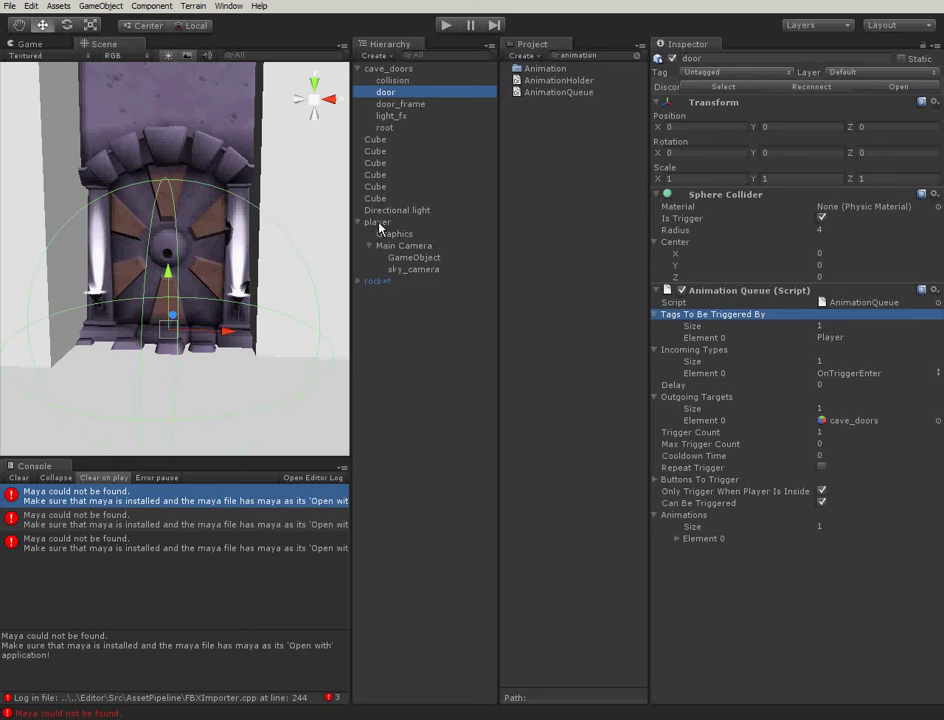
click(380, 224)
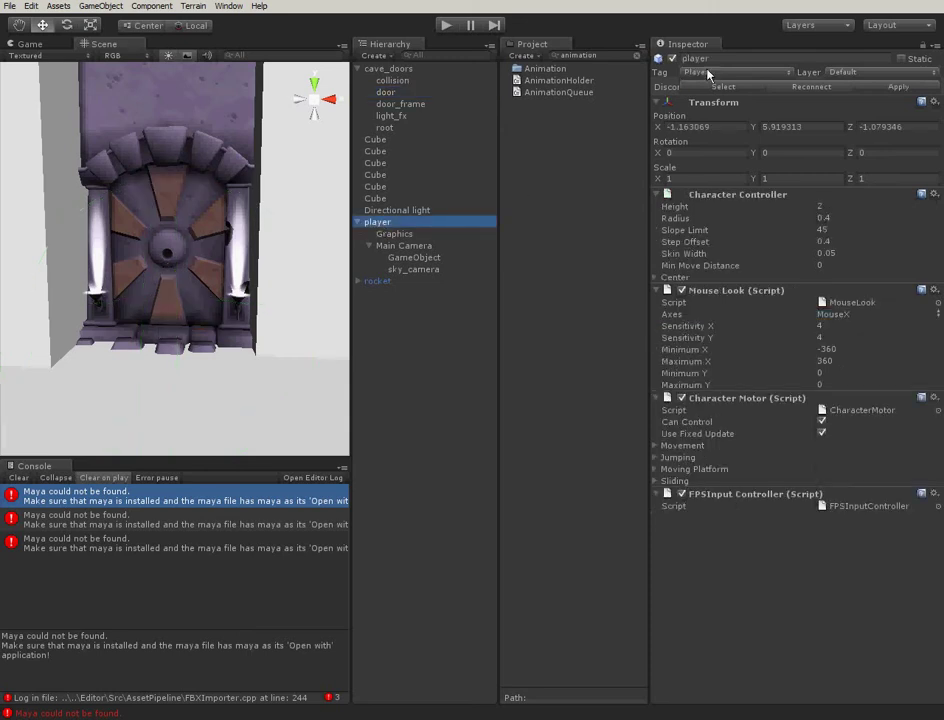
click(386, 92)
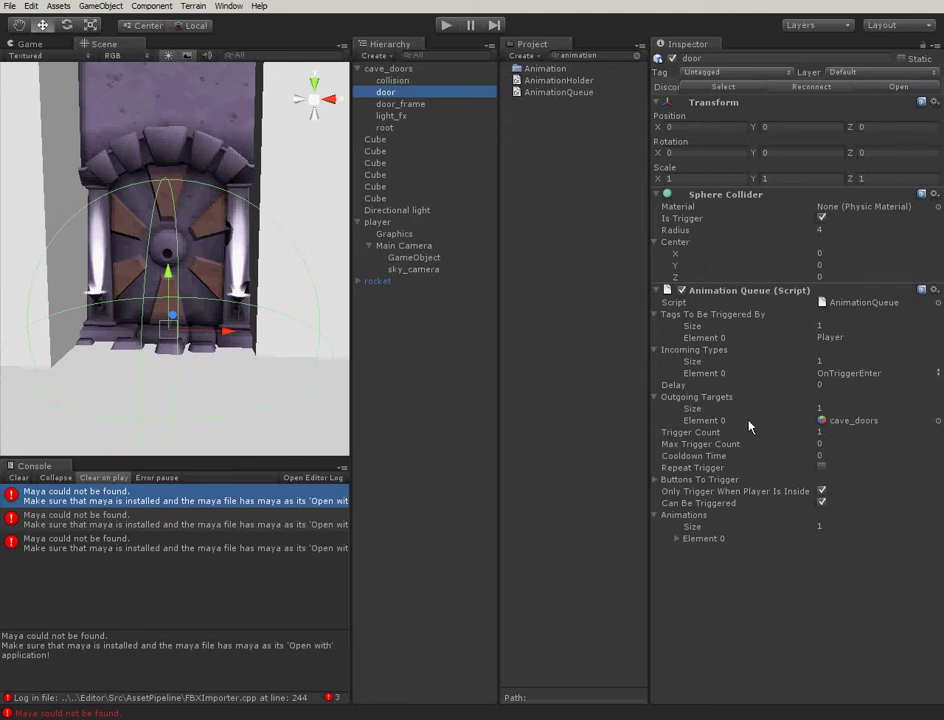
- Set the first animation name in the door's Animation Queue to "opening"
click(677, 539)
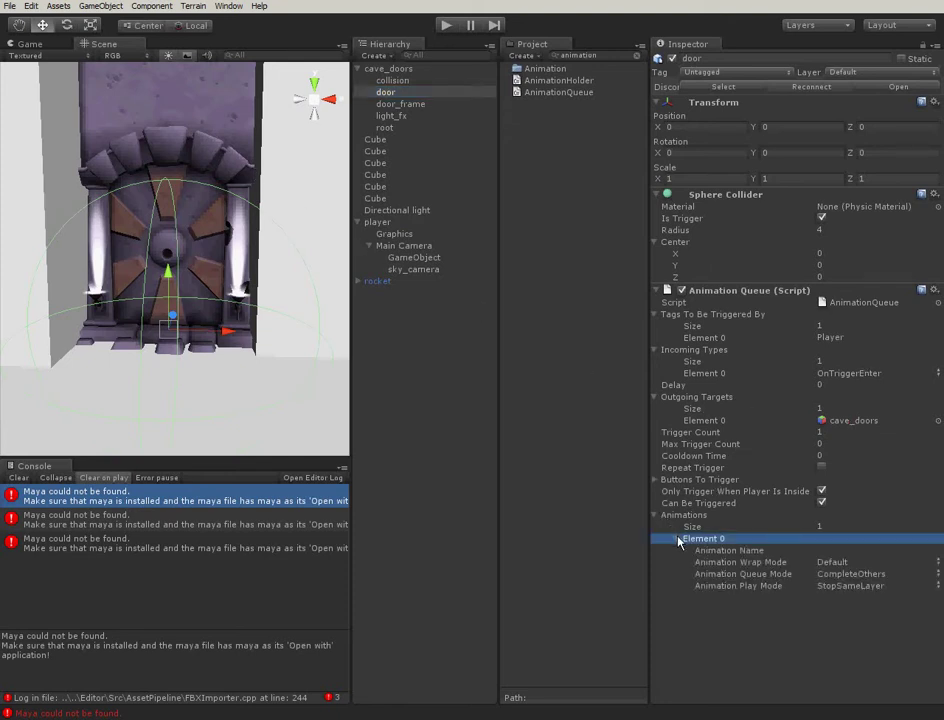
click(806, 550)
text(opening)
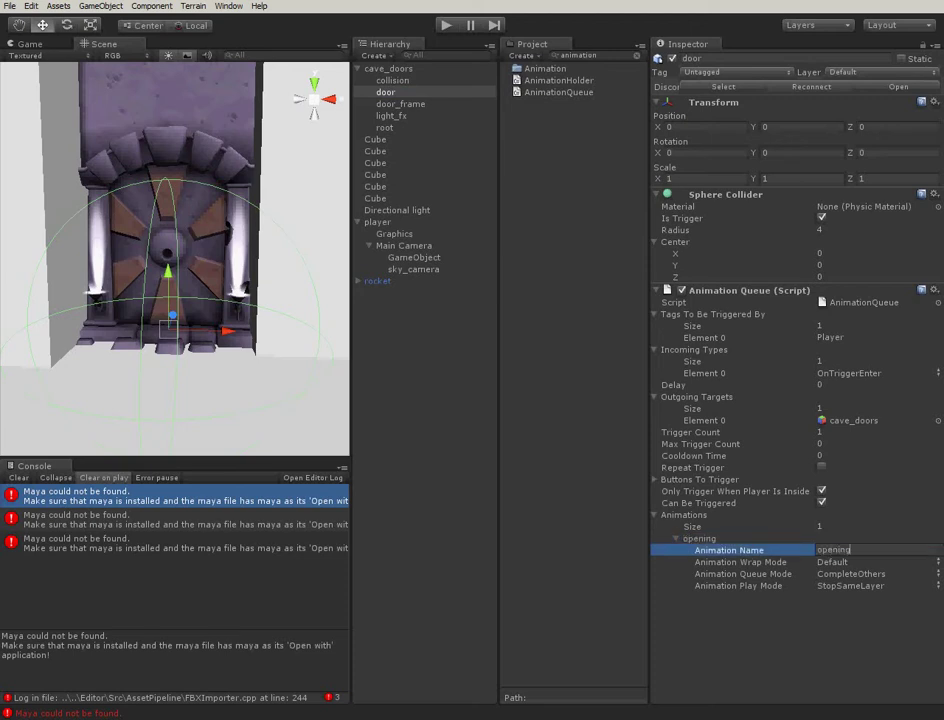
key(Return)
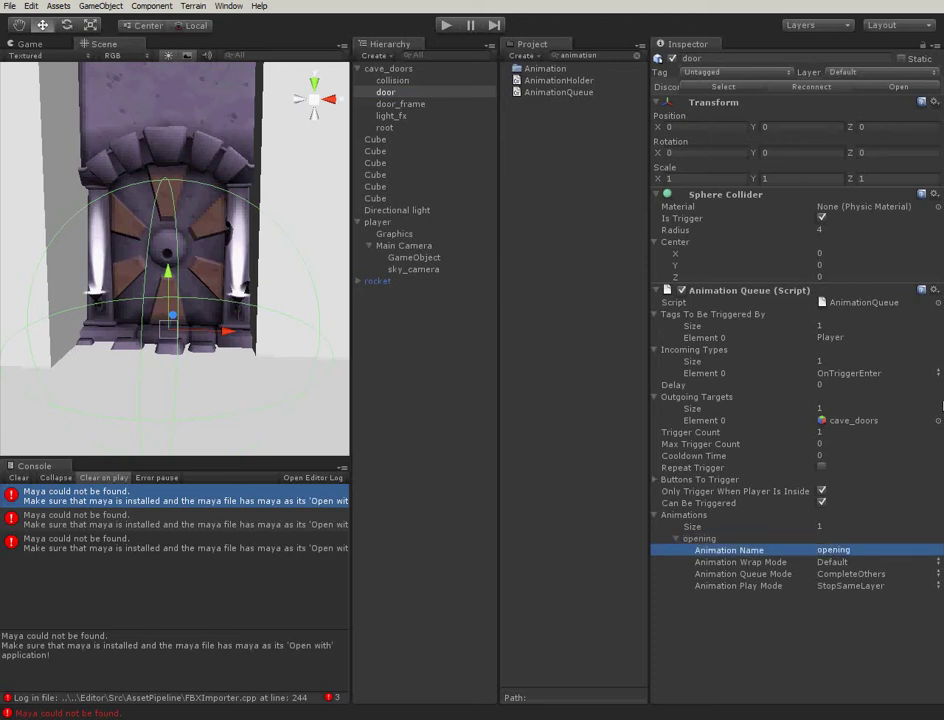
- Play-test the level by walking the player up to the cave door and backing away, then stop the game
click(447, 26)
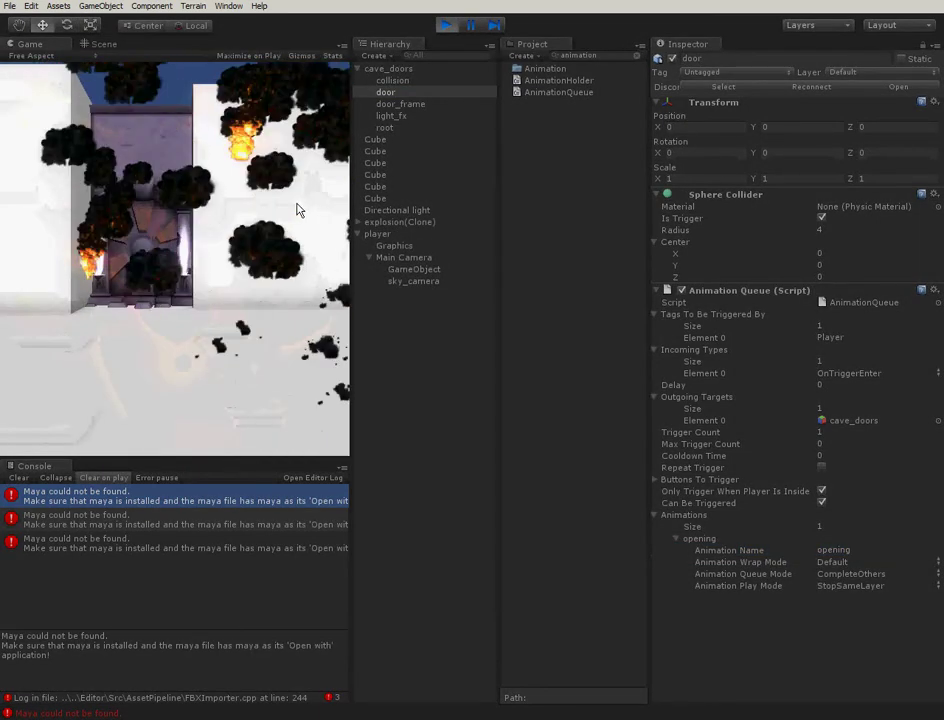
key(w)
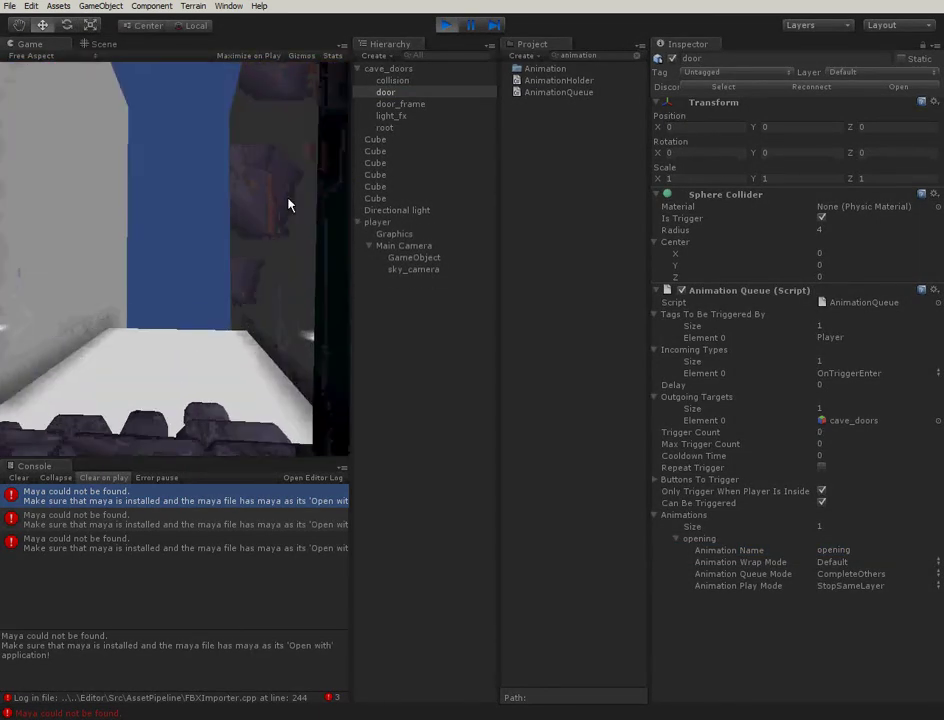
key(s)
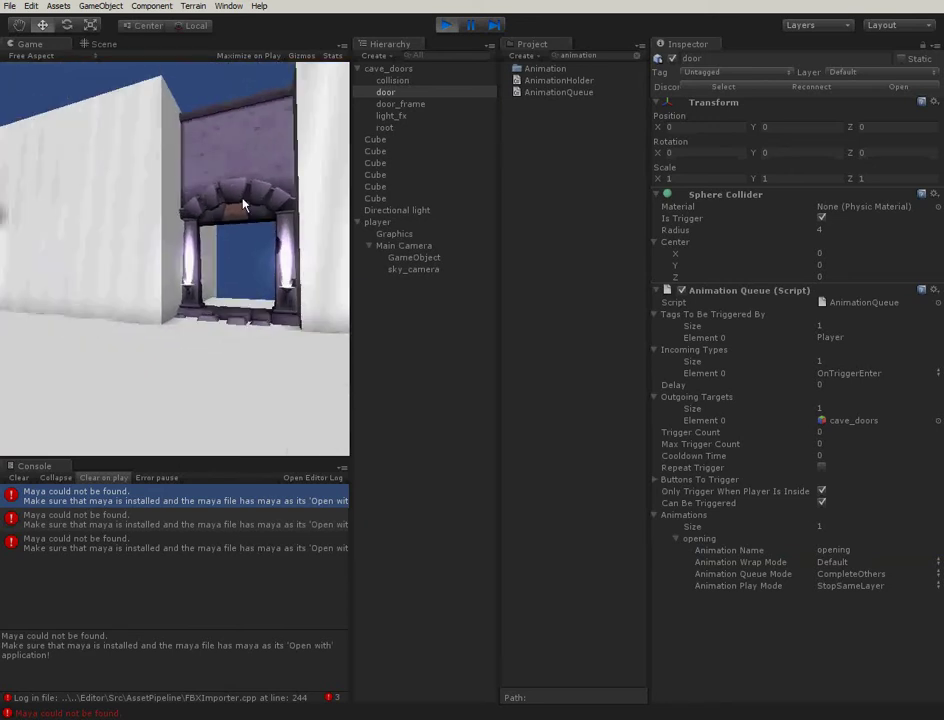
click(446, 25)
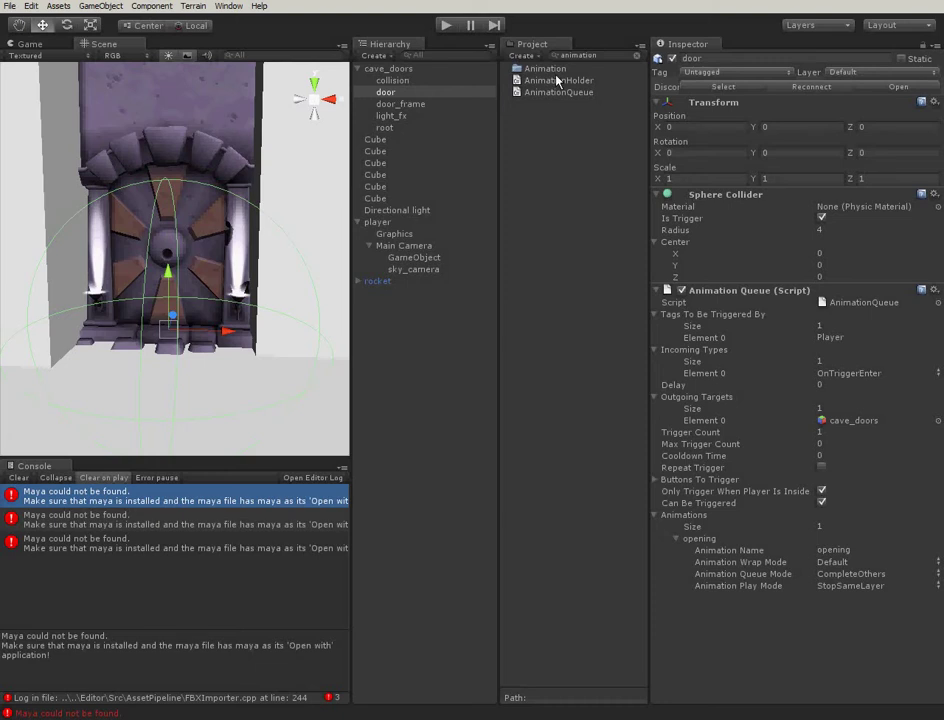
- Add a second AnimationQueue script to the door object with cave_doors as its outgoing target
drag(567, 93, 918, 430)
scroll(941, 405, down, 5)
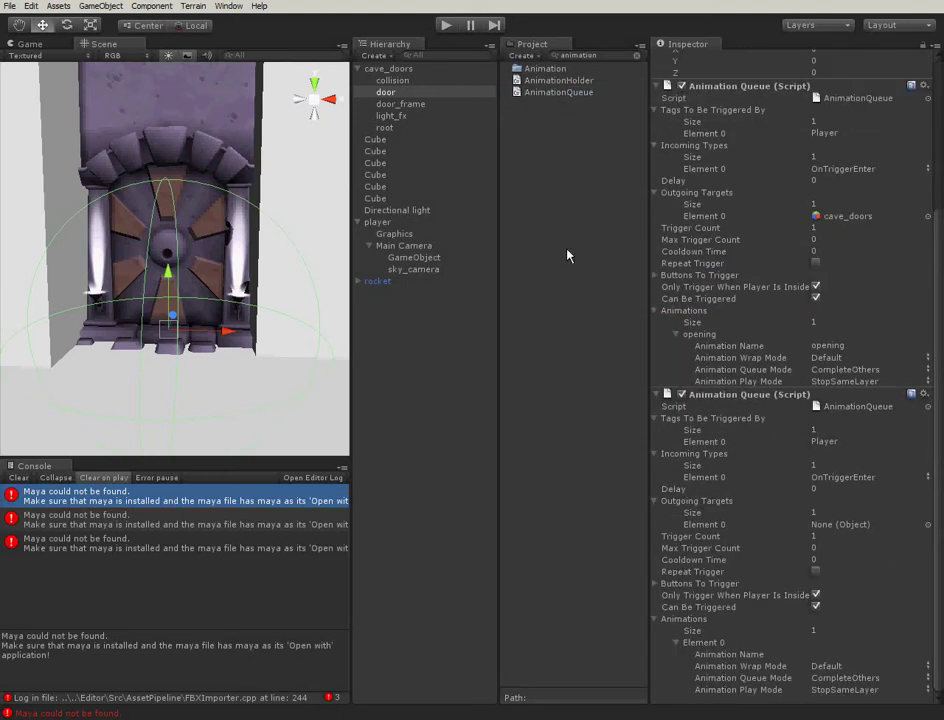
drag(388, 68, 855, 530)
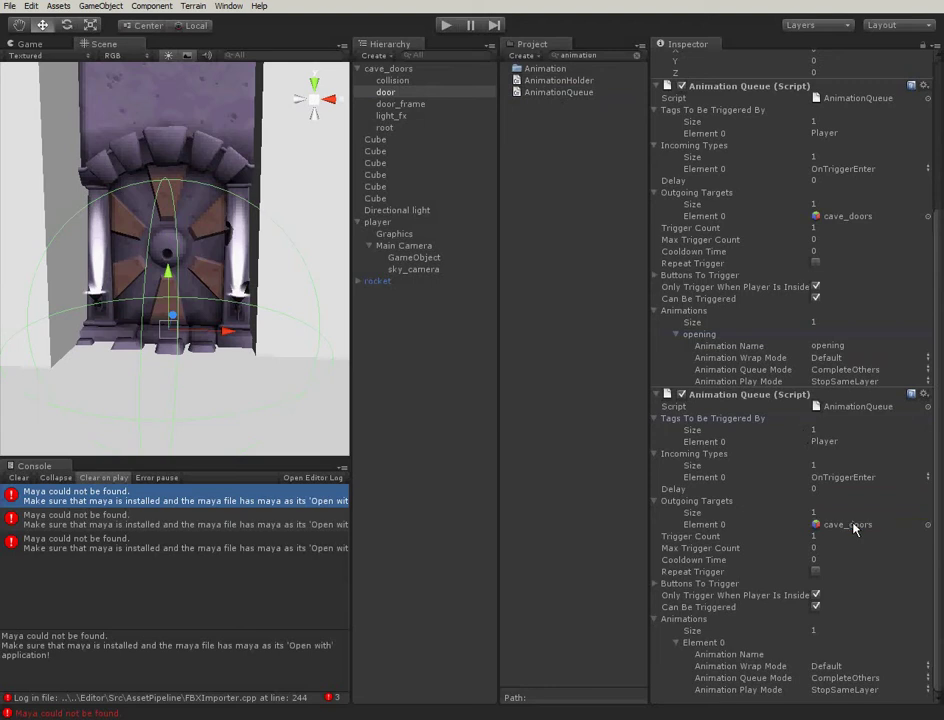
- Set the second queue's animation name to "closing" and its incoming type to OnTriggerExit, and enable Repeat Trigger on both queues
click(840, 655)
text(closing)
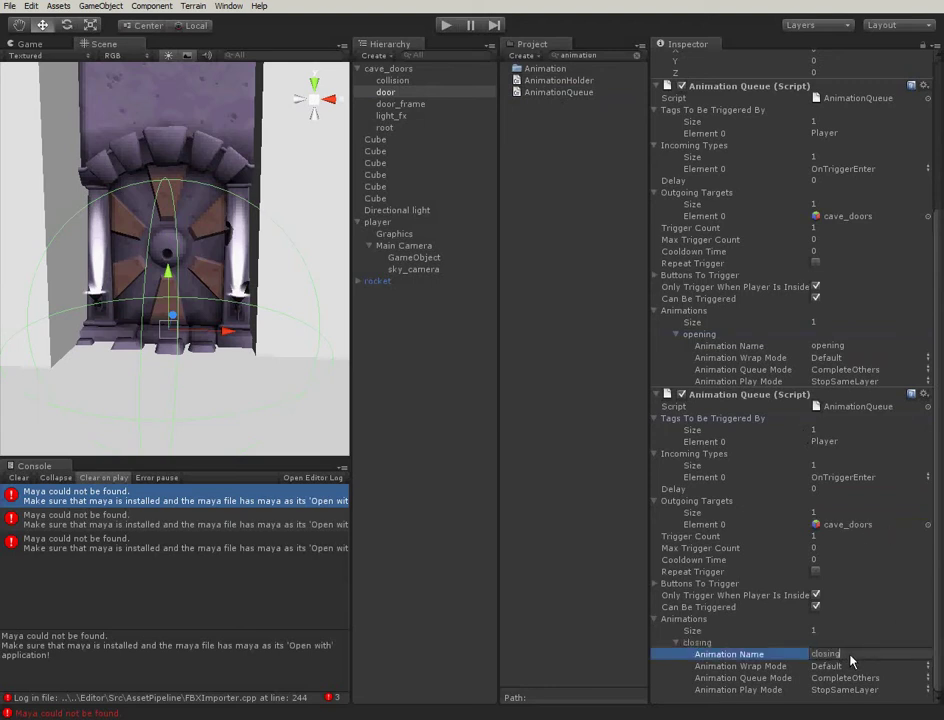
key(Return)
click(833, 477)
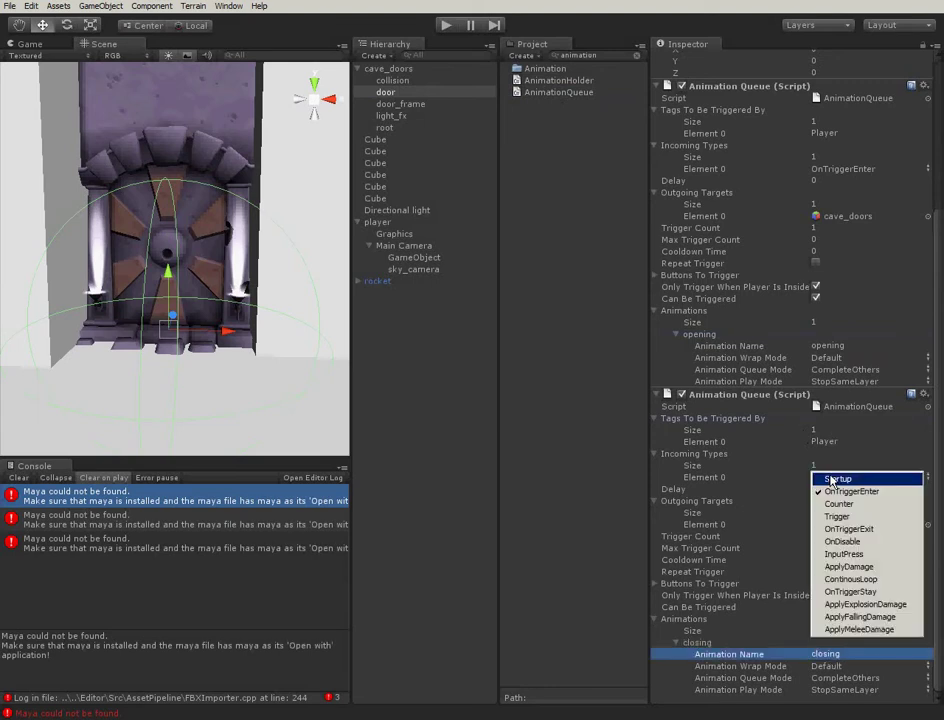
click(849, 529)
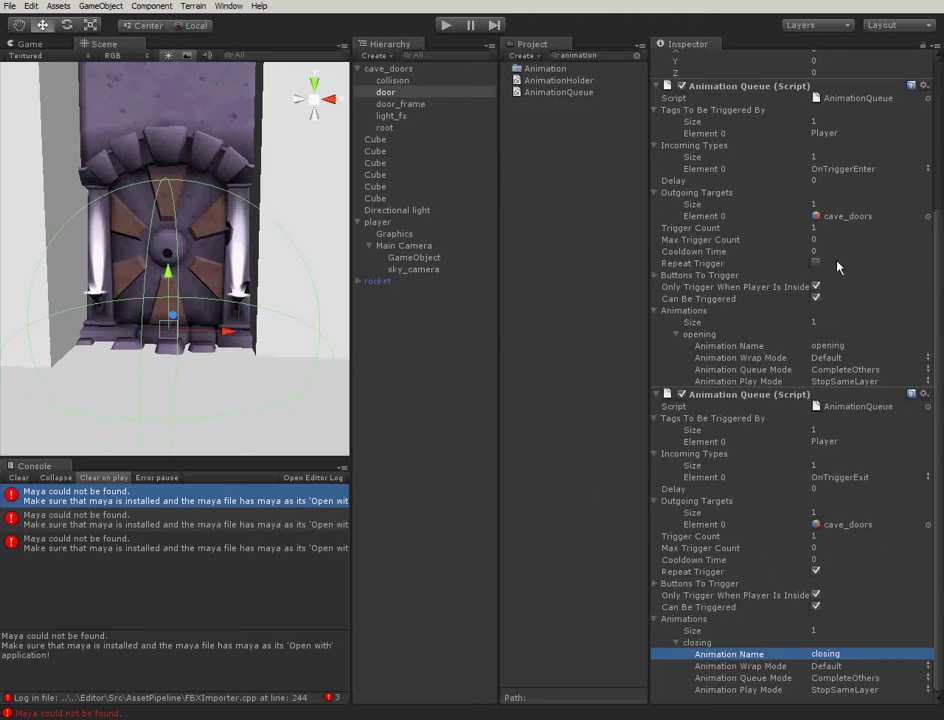
- Play-test the door by repeatedly walking the player into and out of its trigger area, then stop the game
click(446, 25)
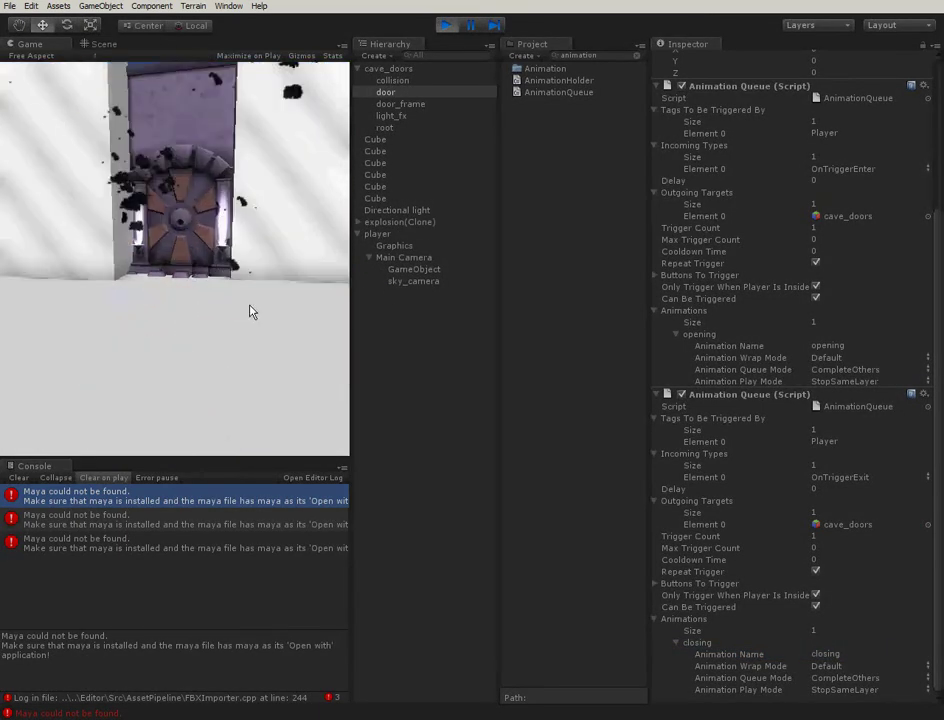
key(w)
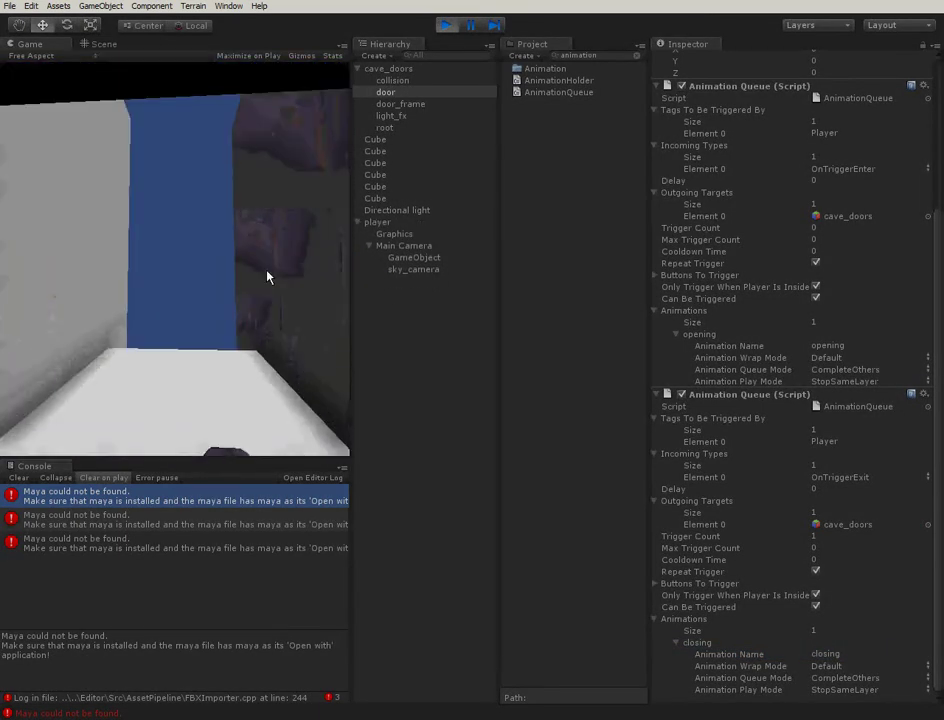
key(s)
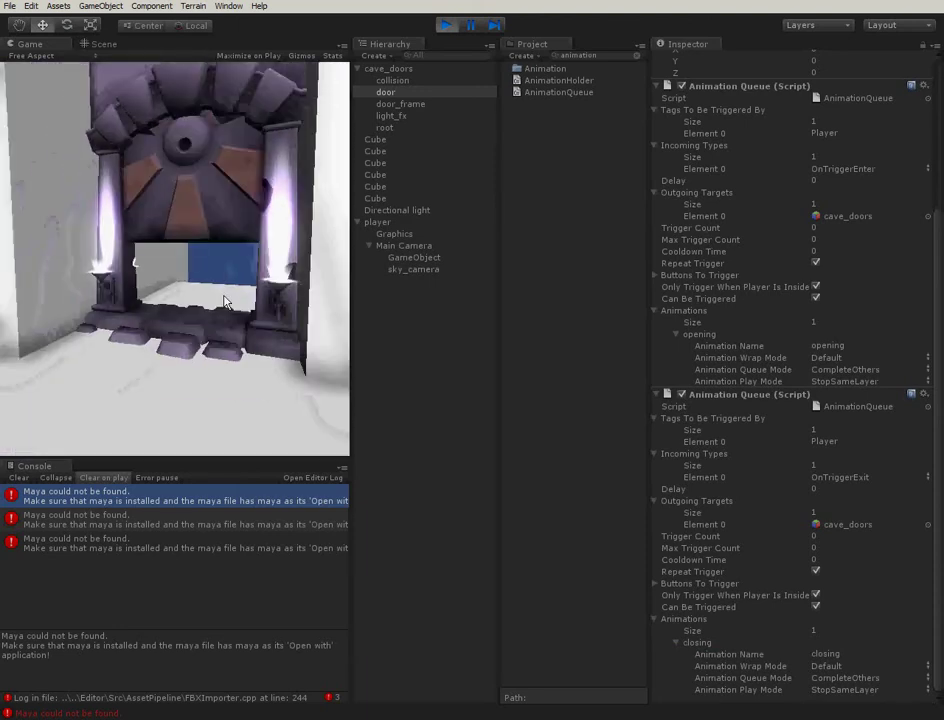
key(w)
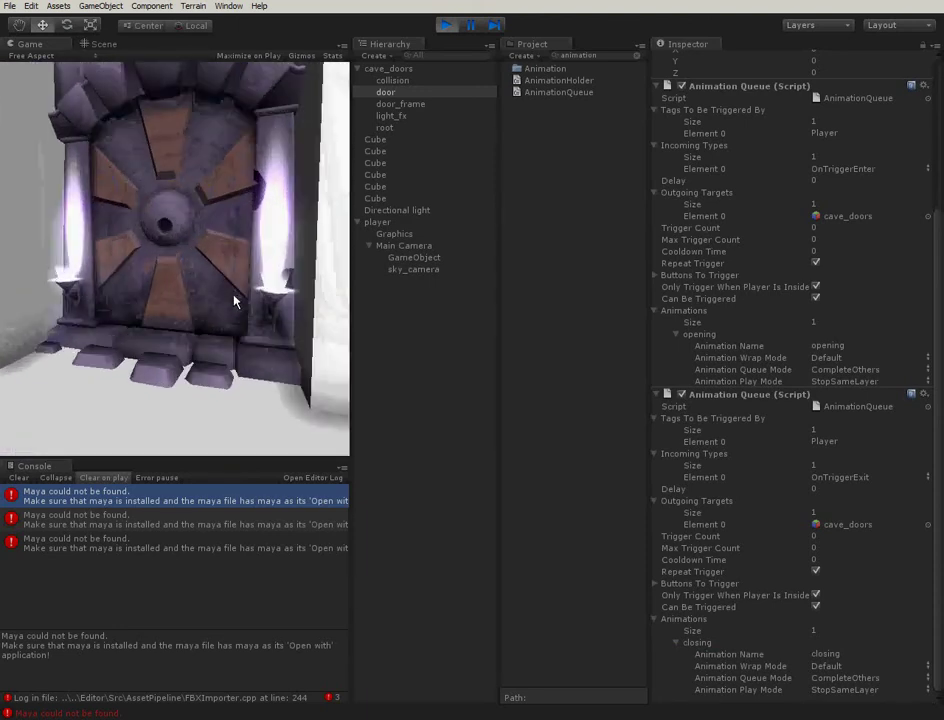
key(s)
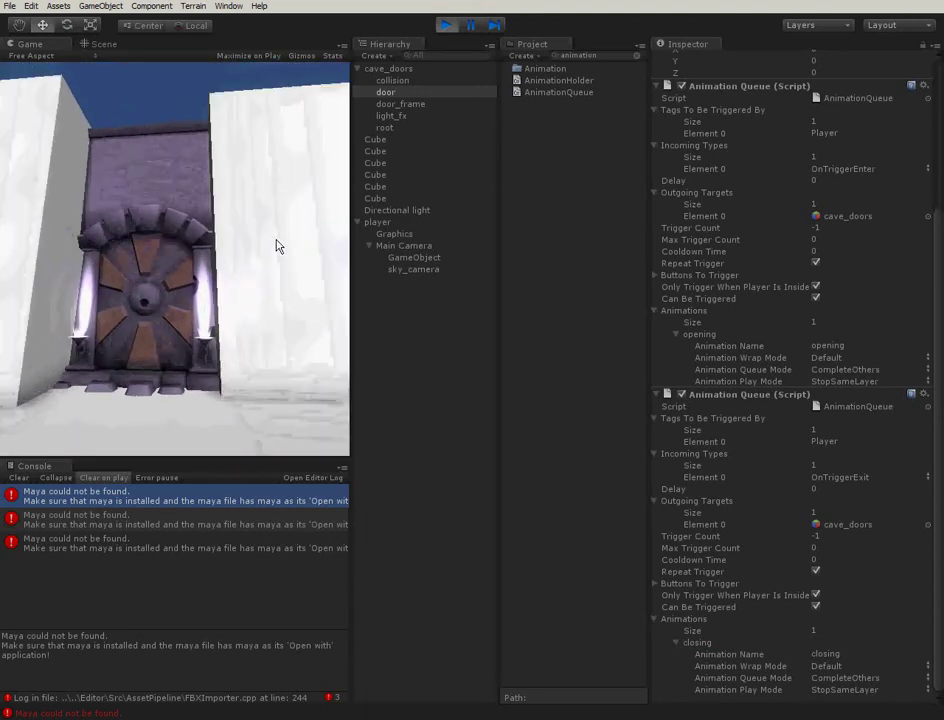
key(w)
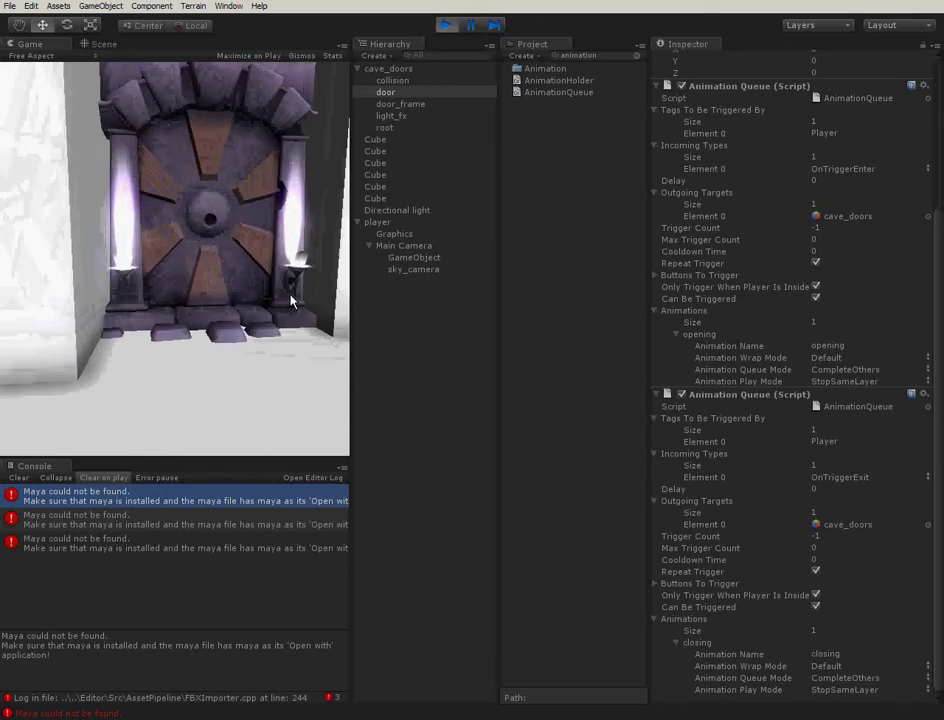
click(447, 25)
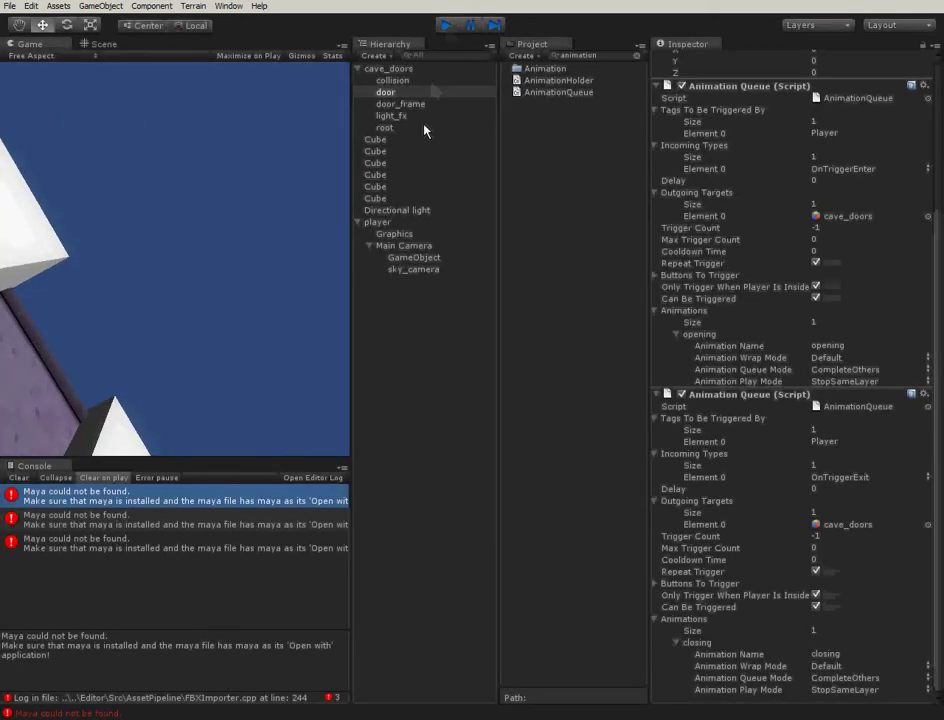
- Create an empty game object as a child of cave_doors and name it fx_location
click(443, 288)
click(390, 68)
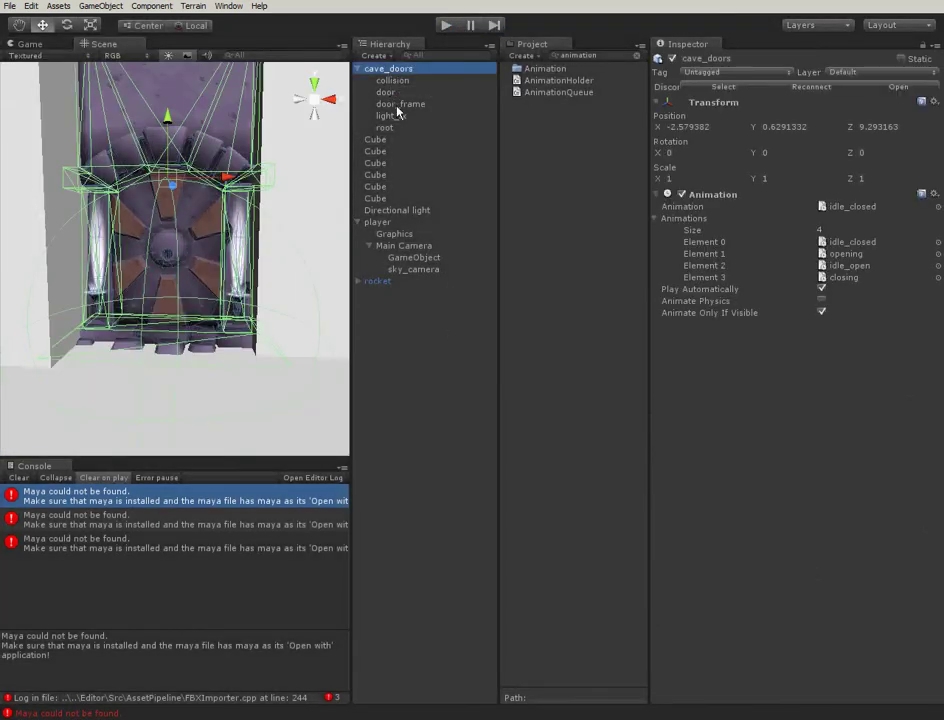
key(ctrl+shift+n)
drag(386, 221, 386, 72)
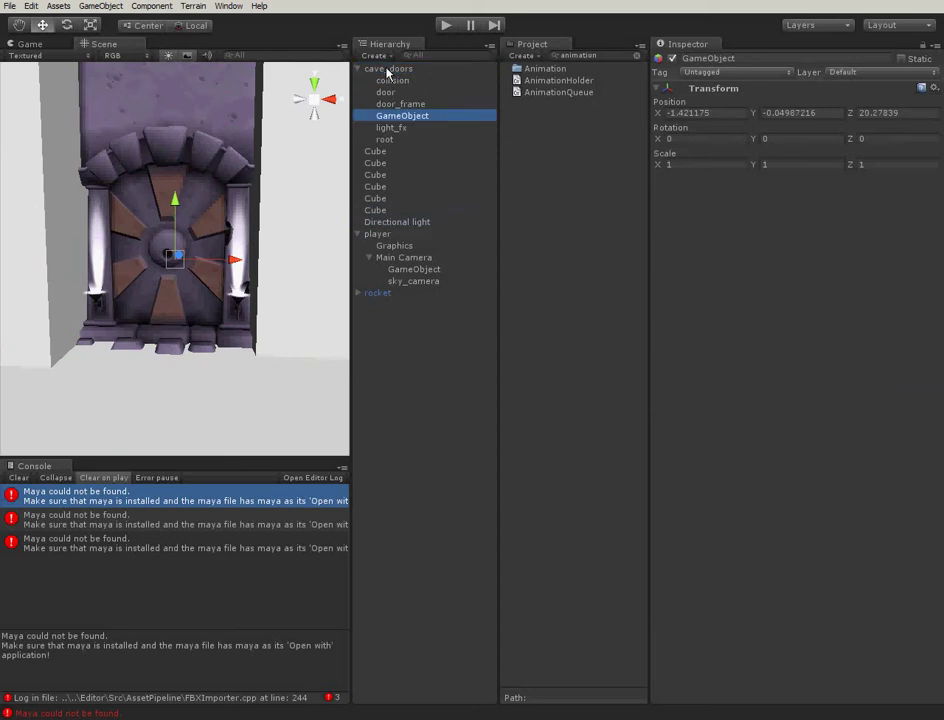
click(412, 118)
text(fx_)
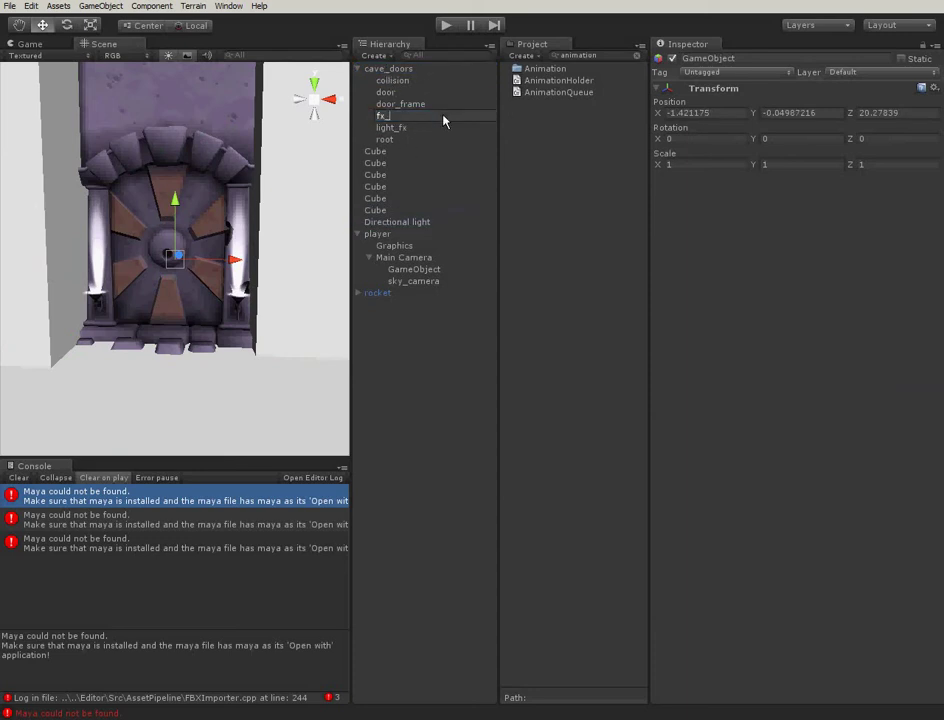
text(location)
key(Return)
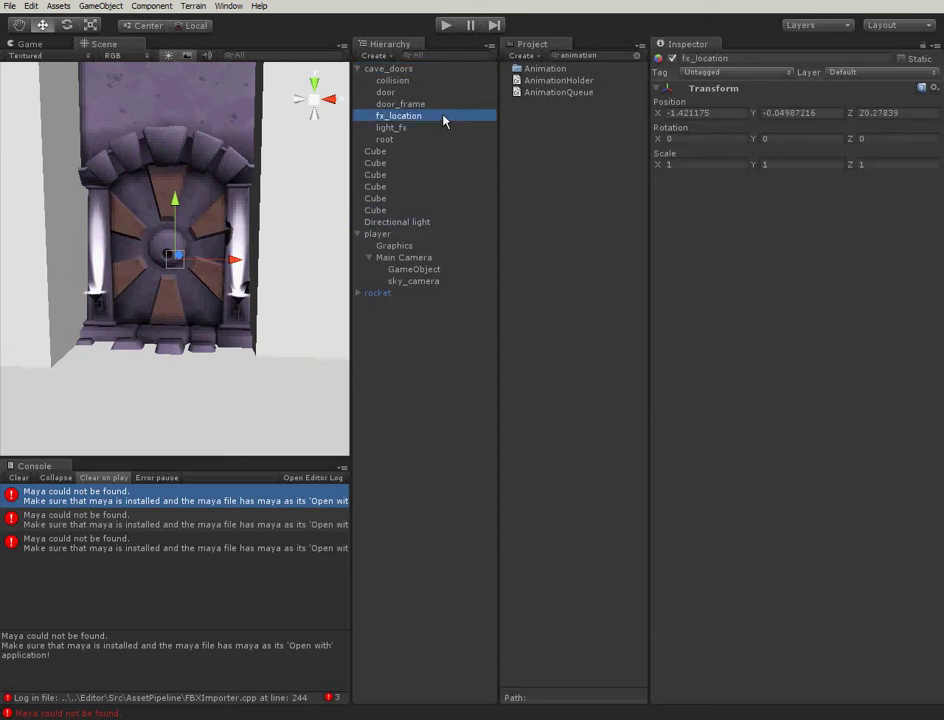
- Move fx_location to the bottom centre of the door, at about X 0.04, Y 0.21, Z 0.05
drag(188, 190, 196, 254)
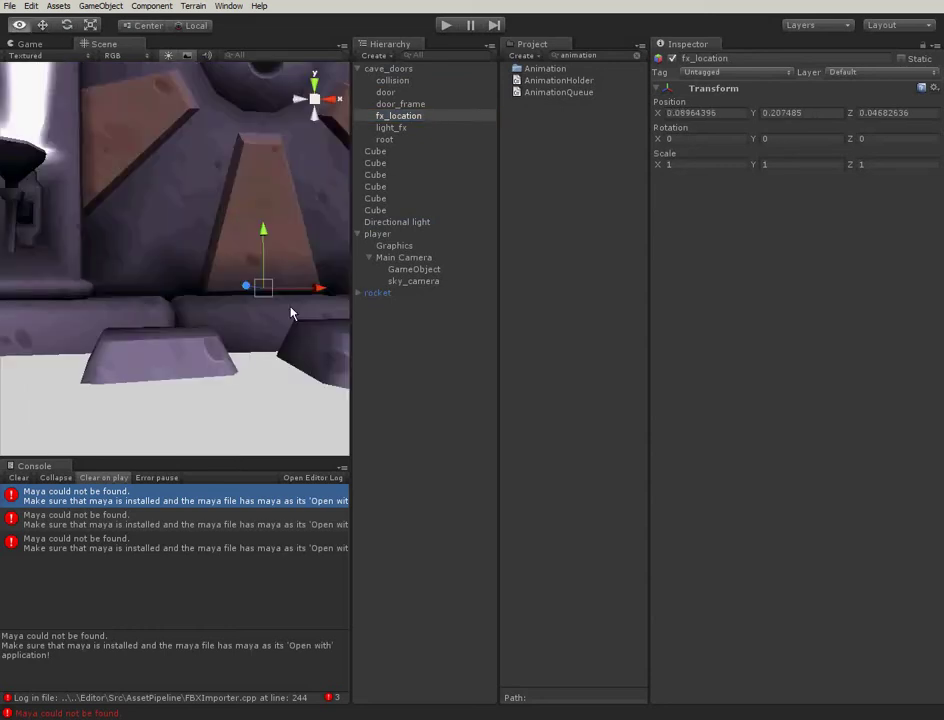
right_drag(290, 306, 282, 298)
key(s)
drag(235, 281, 231, 286)
key(w)
right_drag(234, 280, 267, 338)
key(s)
drag(242, 311, 240, 310)
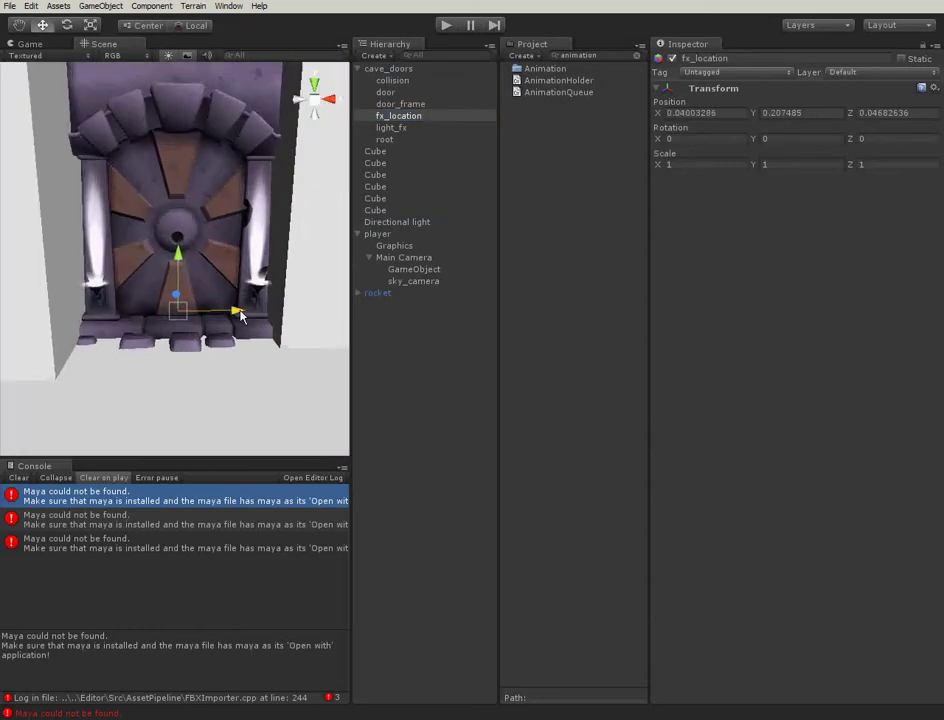
- Clear the "animation" search from the project assets
click(612, 57)
key(BackSpace)
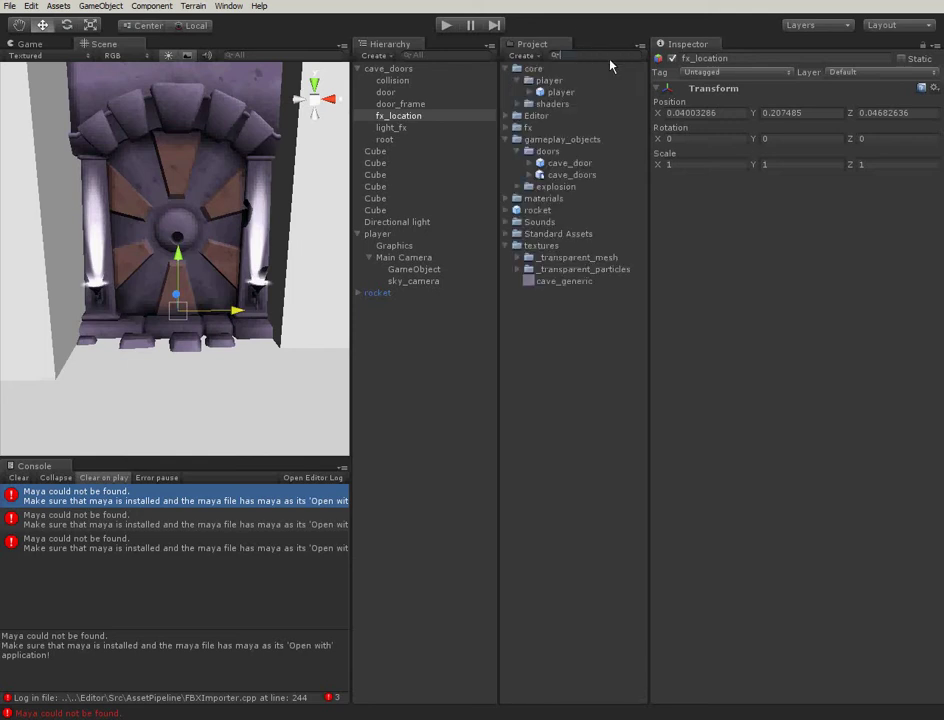
- Add the Spawner script to the door object and set its incoming type to OnTriggerExit
click(386, 93)
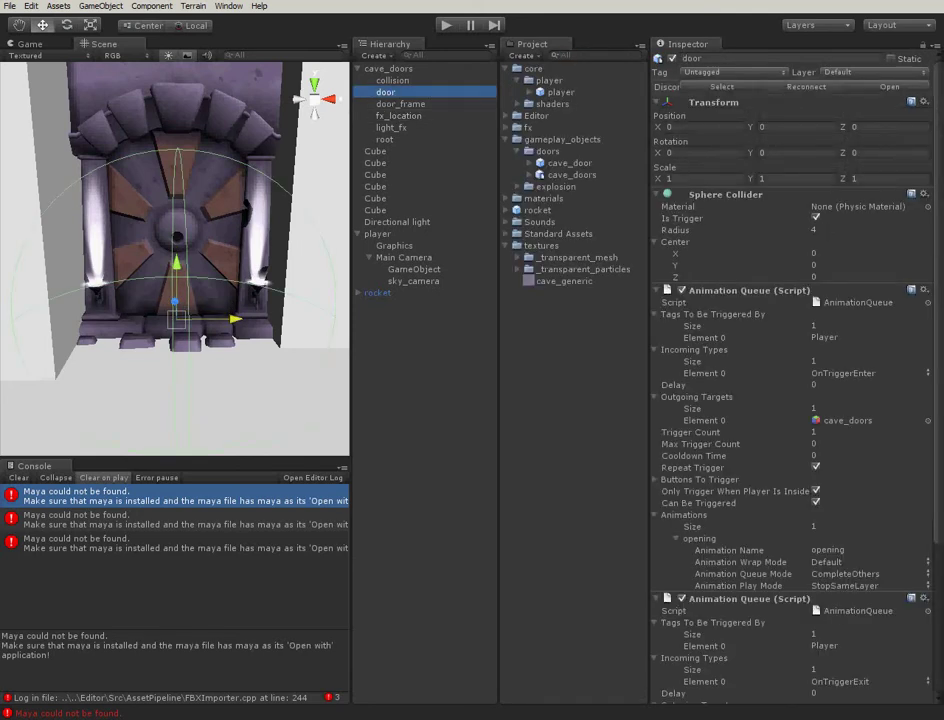
scroll(700, 150, down, 5)
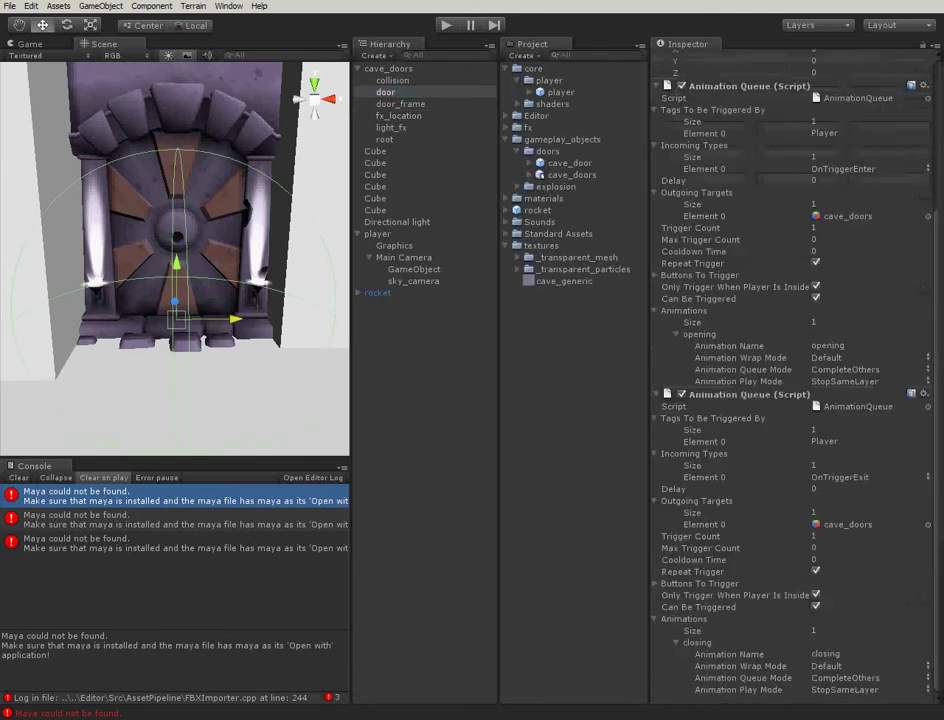
click(576, 56)
text(spawner)
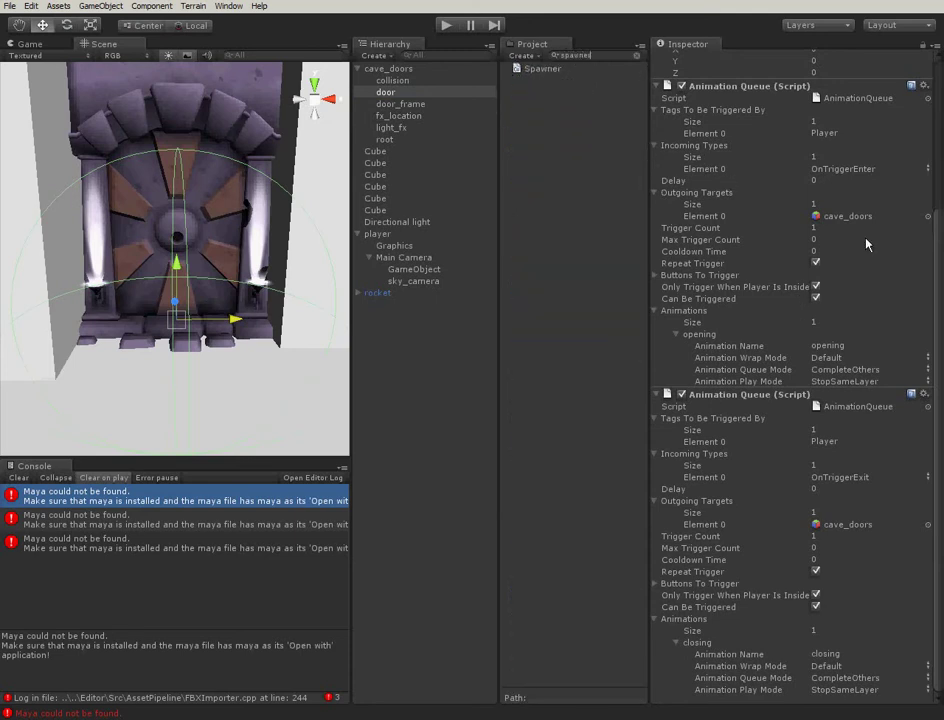
drag(555, 76, 690, 698)
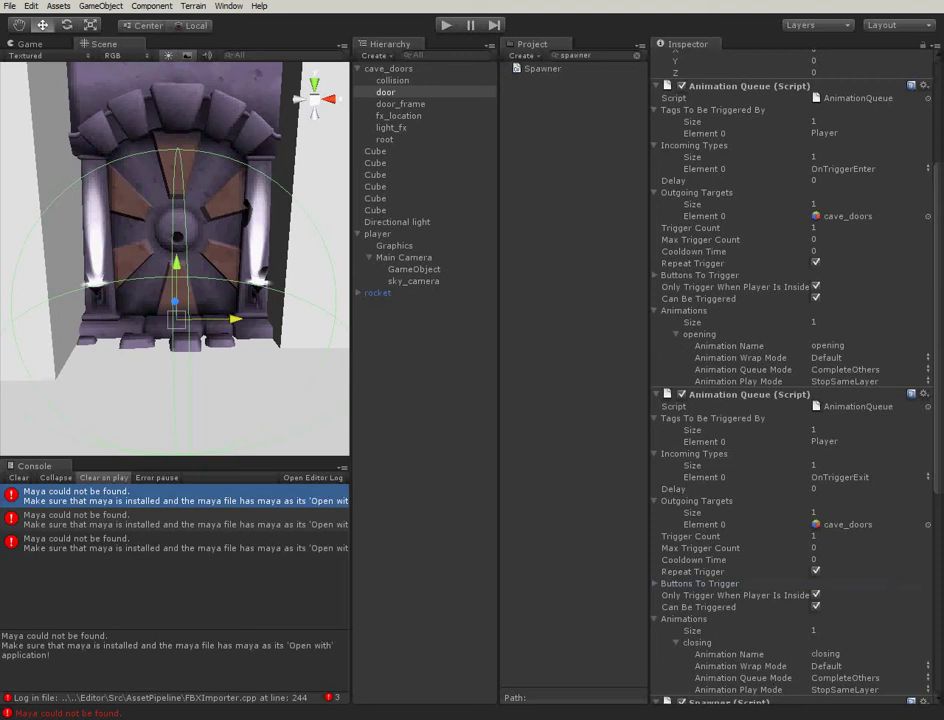
scroll(930, 420, down, 10)
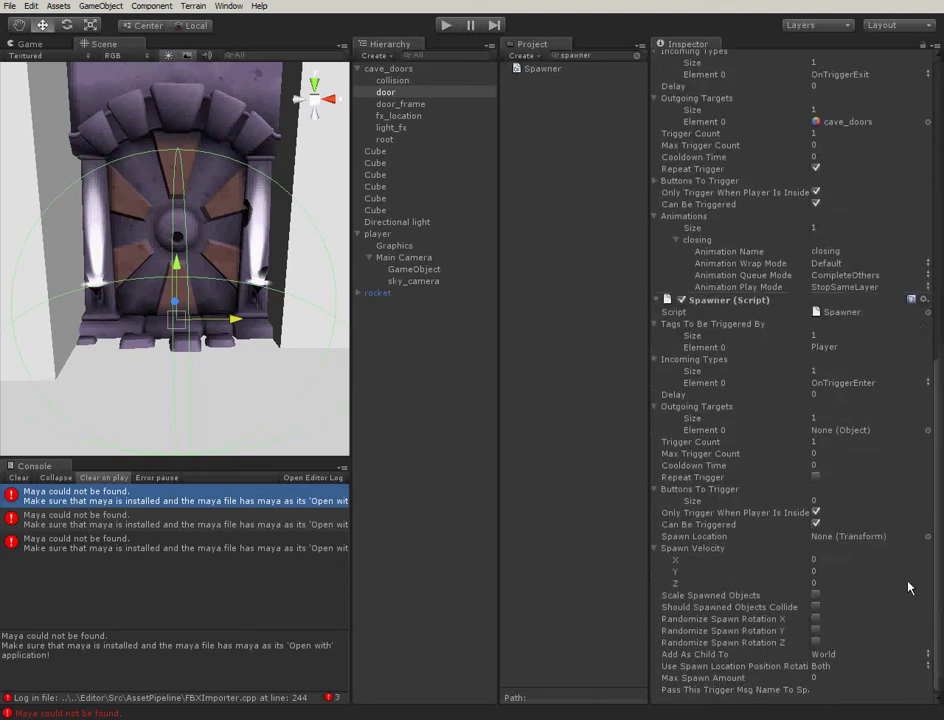
click(837, 383)
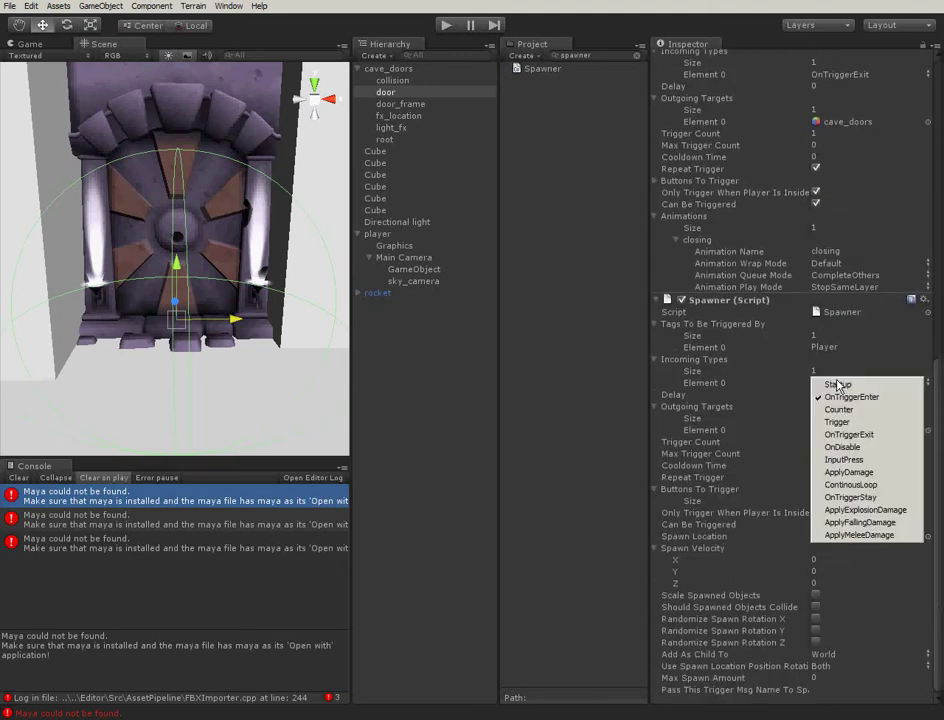
click(849, 435)
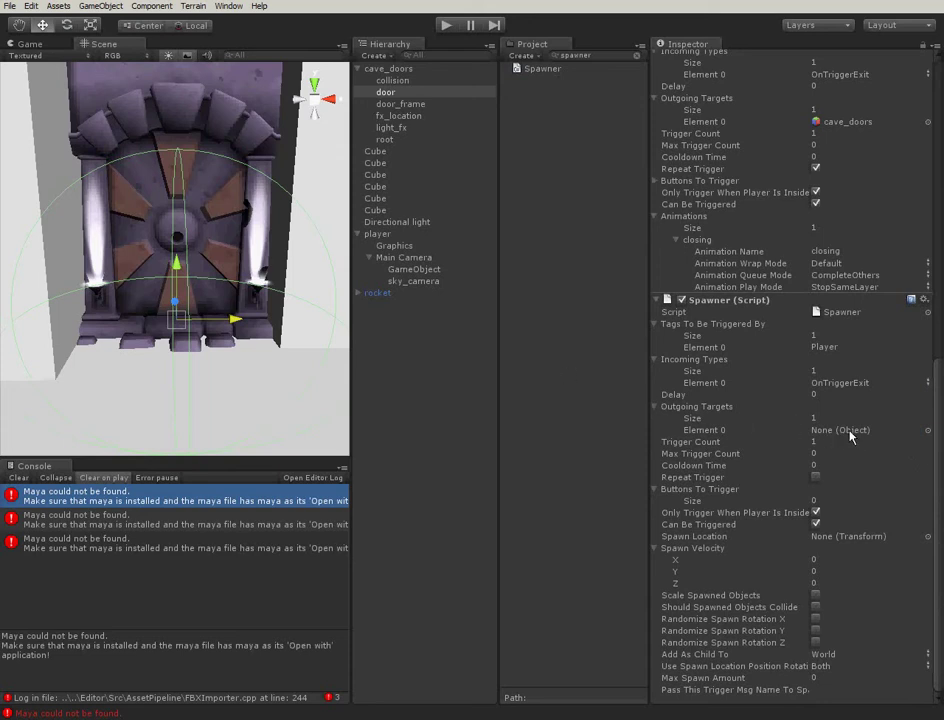
- Assign the fx_volcano_cave_door_smoke_slam_ground prefab from the fx folder as the Spawner's outgoing target
double_click(600, 57)
key(BackSpace)
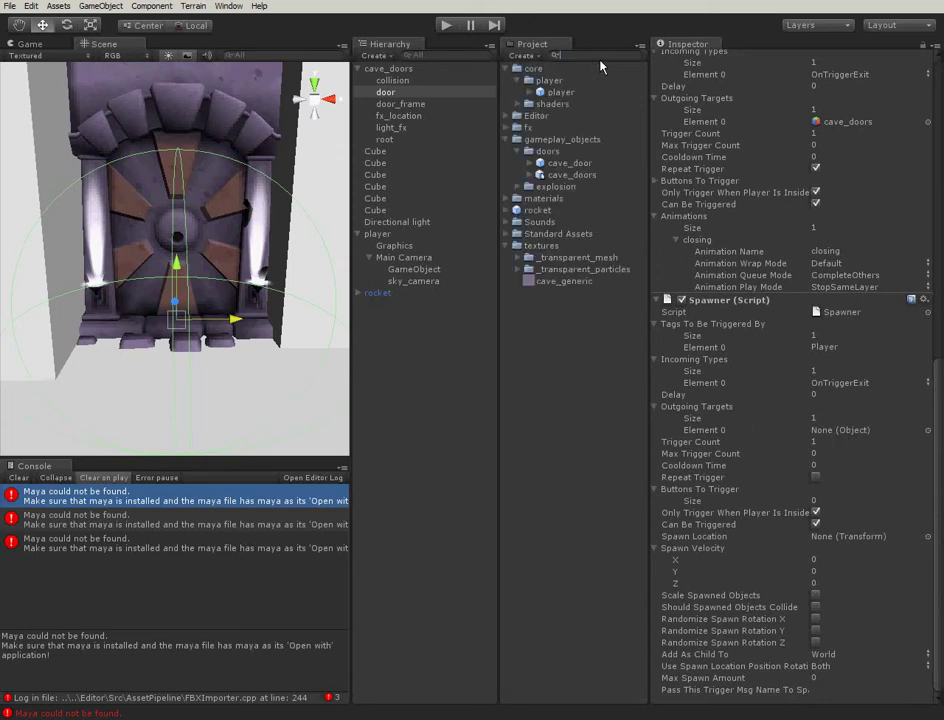
click(505, 128)
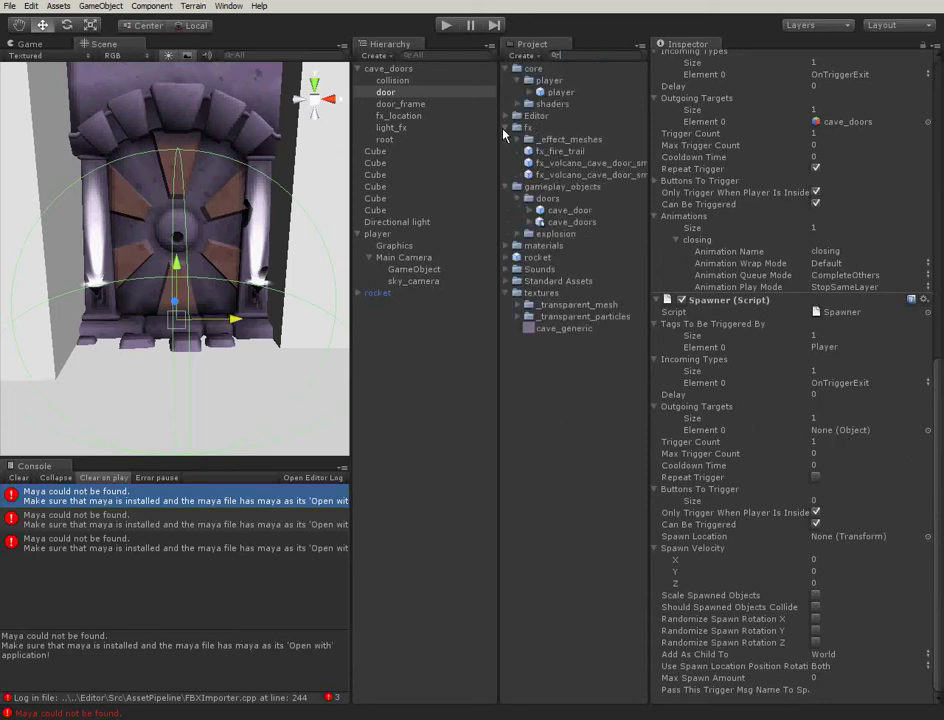
drag(499, 178, 397, 164)
drag(526, 164, 862, 432)
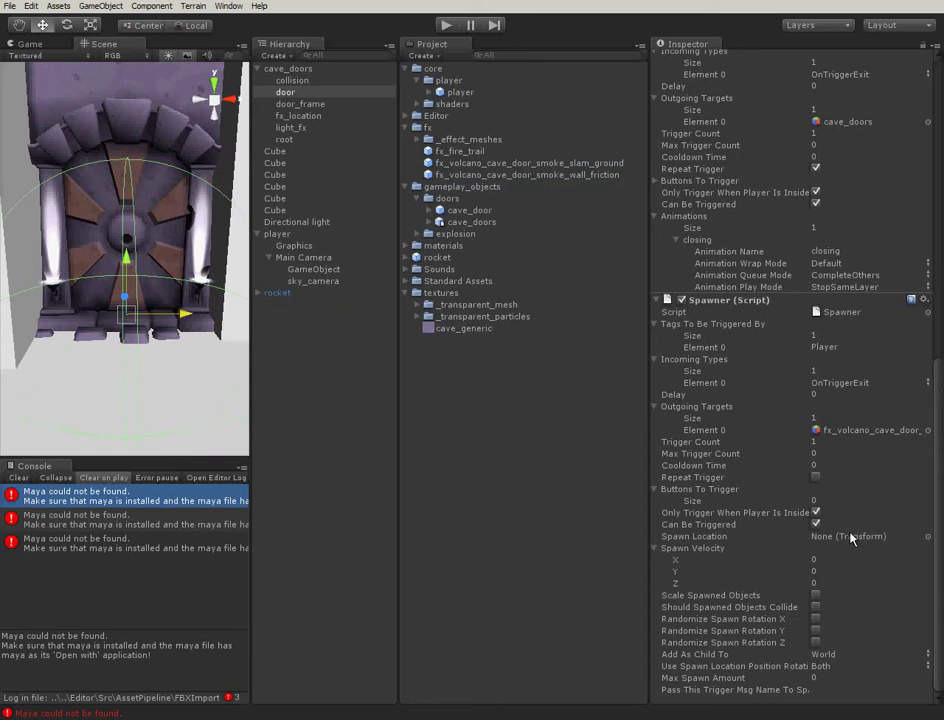
- Set the Spawner's spawn location to fx_location and enable Repeat Trigger
drag(298, 115, 872, 536)
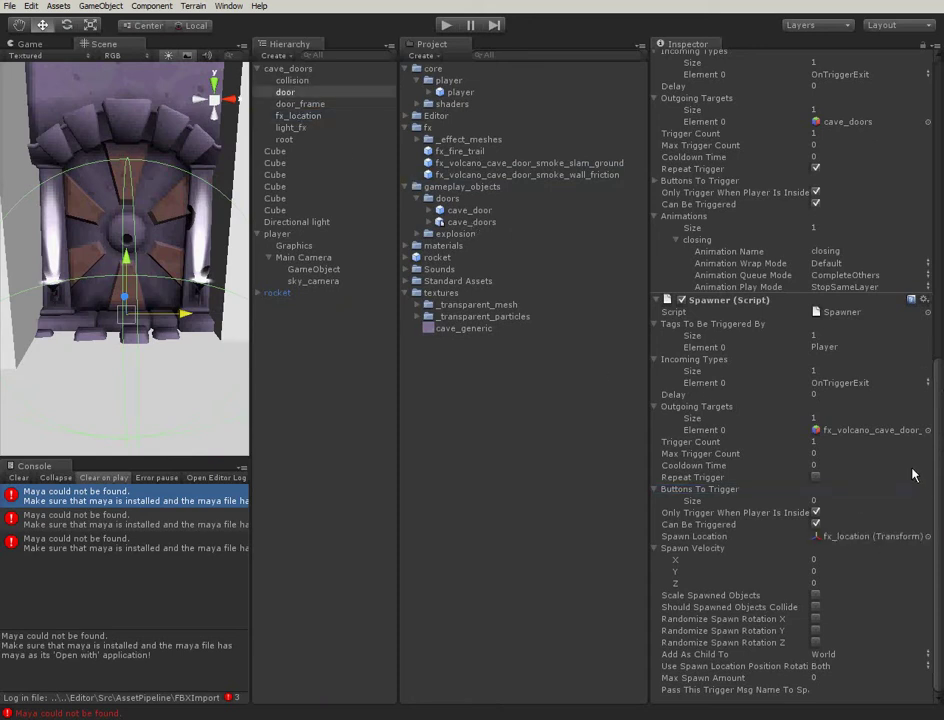
click(816, 477)
drag(400, 83, 669, 86)
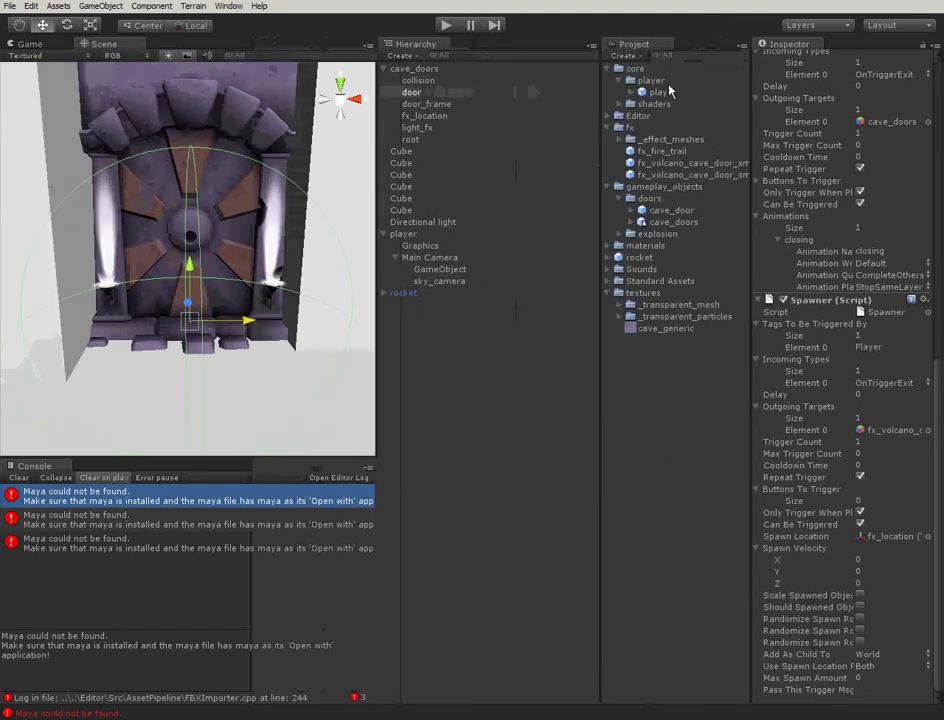
- Play-test the closing smoke by walking the player into and out of the door's trigger area, and stop the game
click(446, 25)
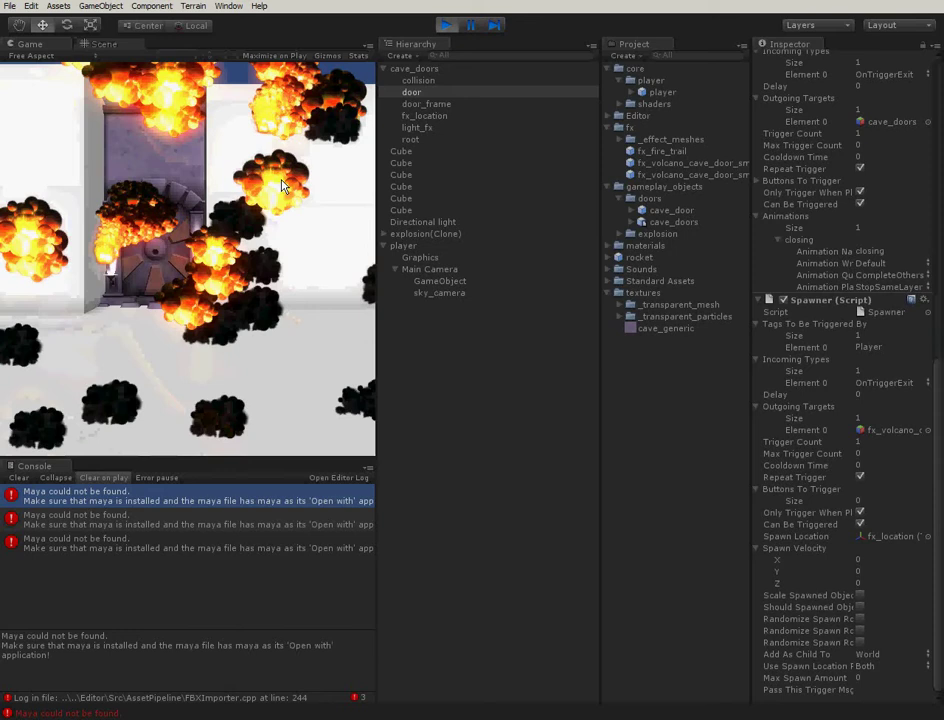
key(w)
key(s)
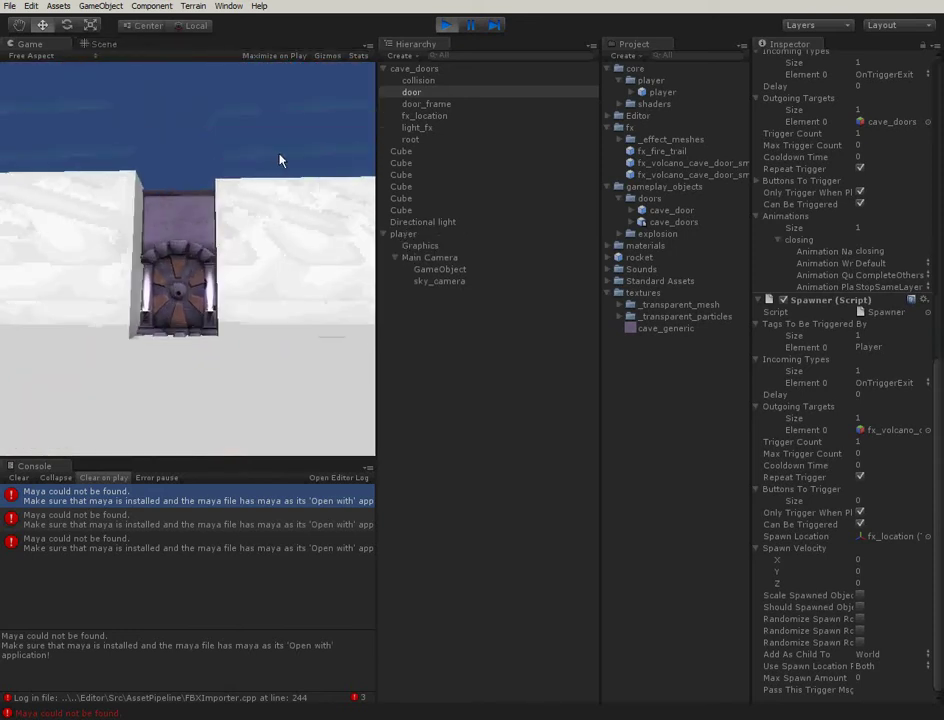
key(w)
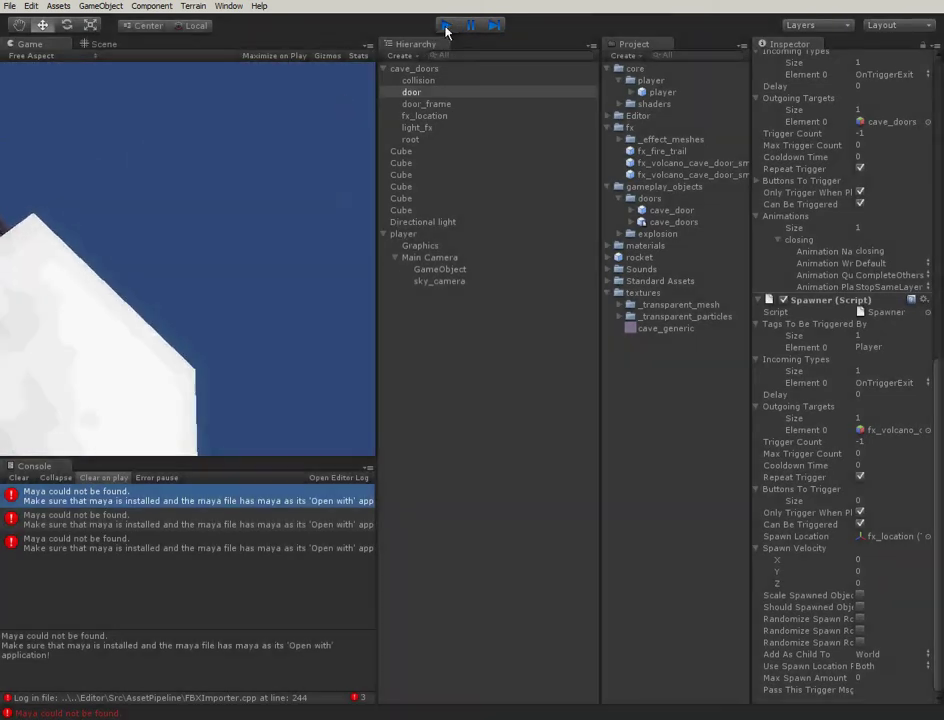
click(446, 25)
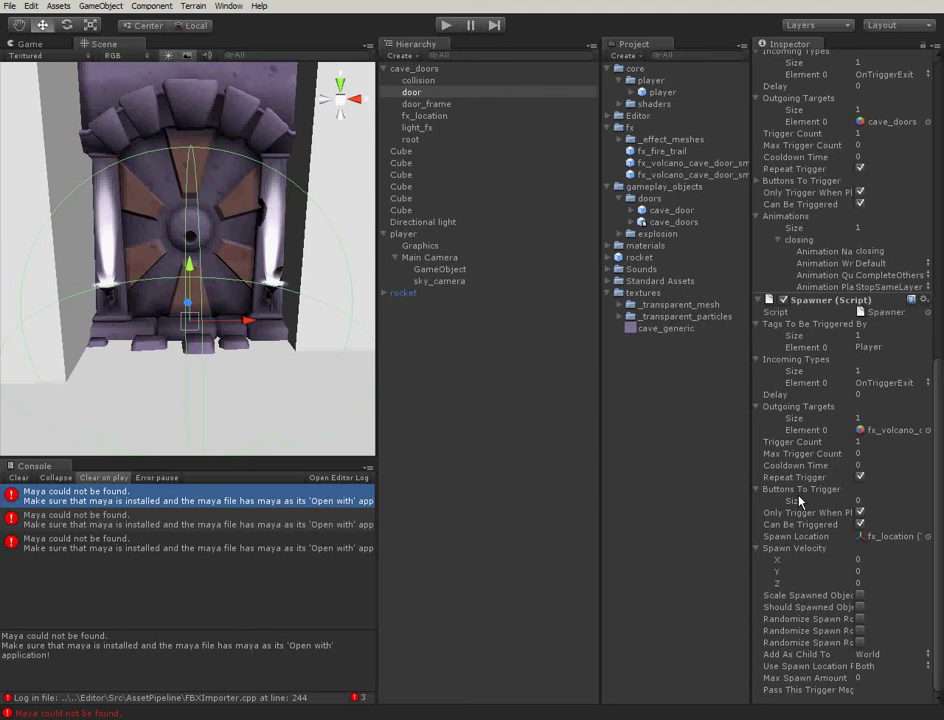
- Set the Spawner's delay to 0.25 and play-test the timing of the smoke as the door closes
click(840, 394)
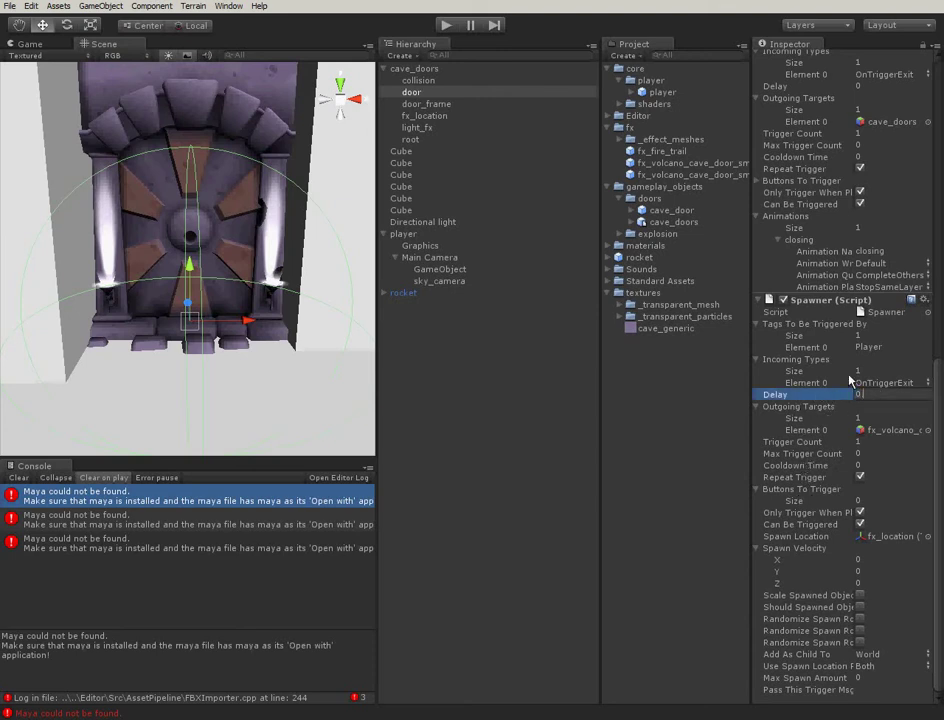
key(Return)
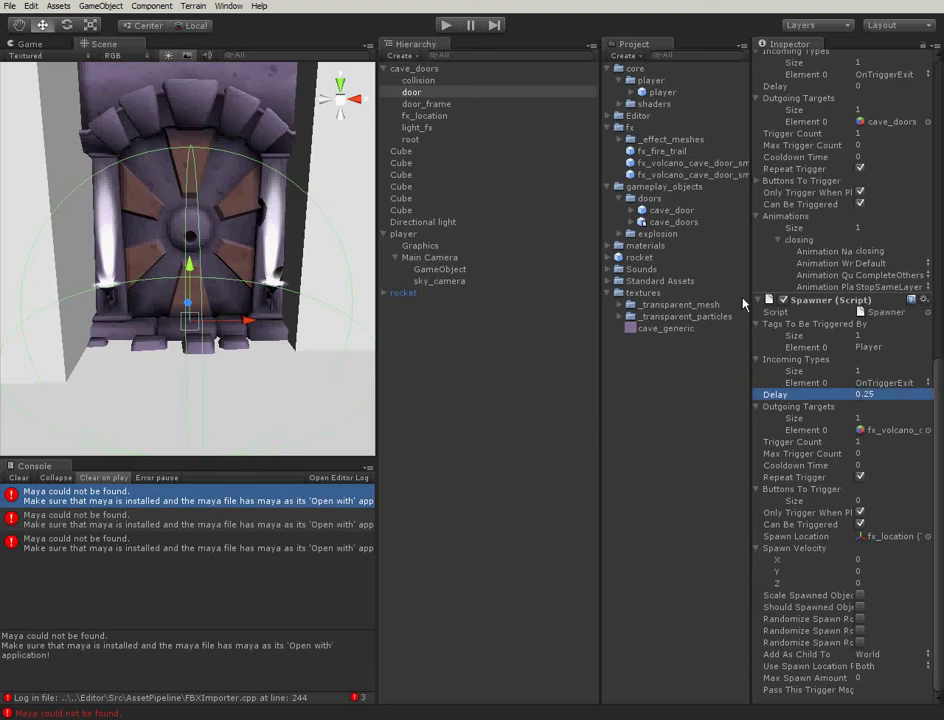
click(446, 23)
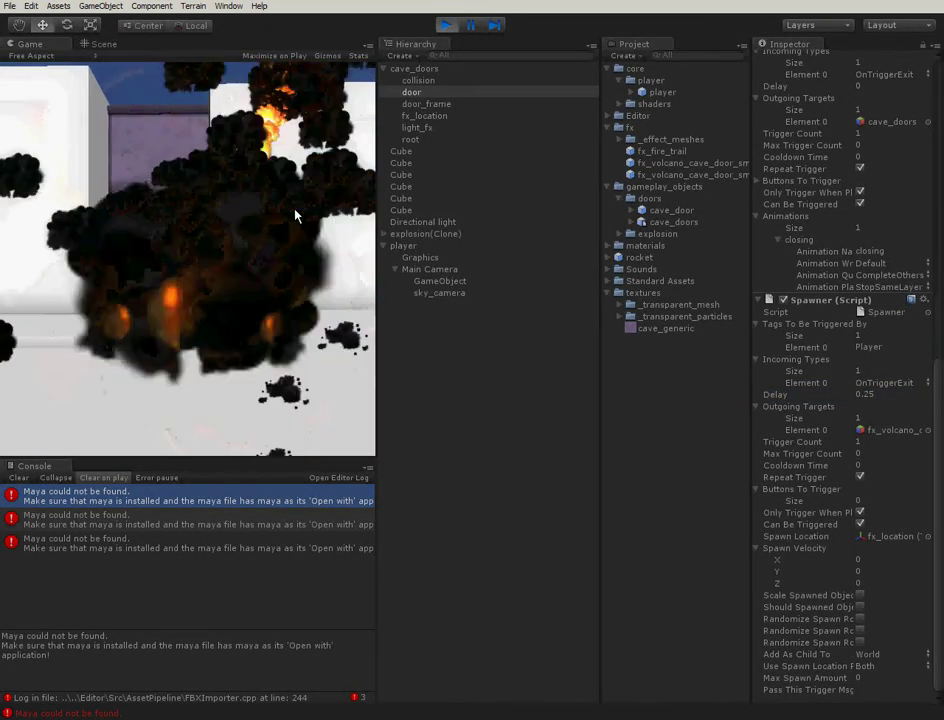
key(w)
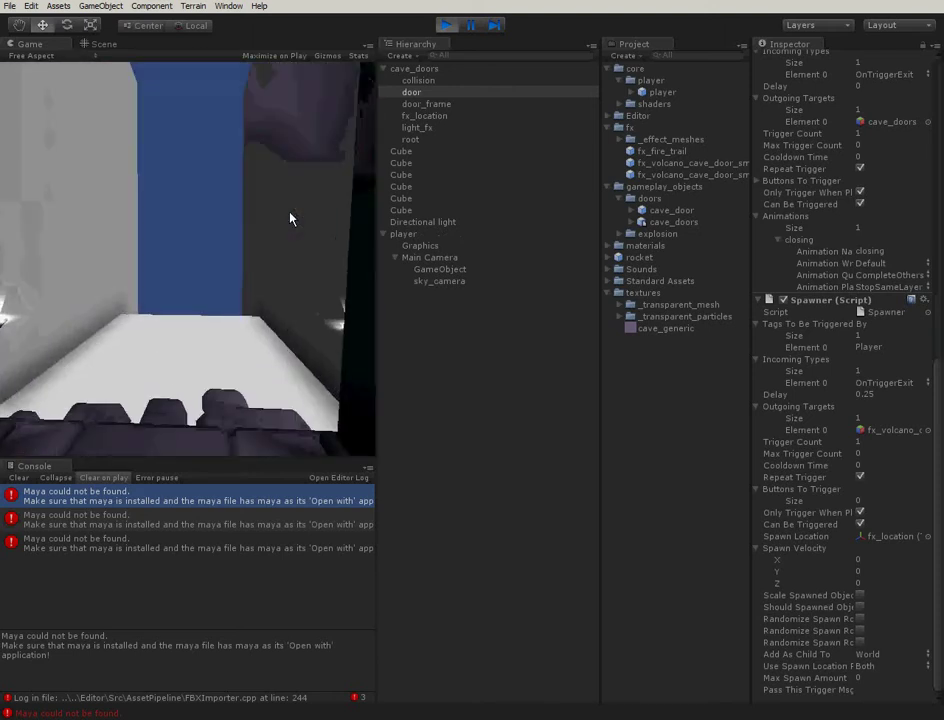
key(s)
key(s)
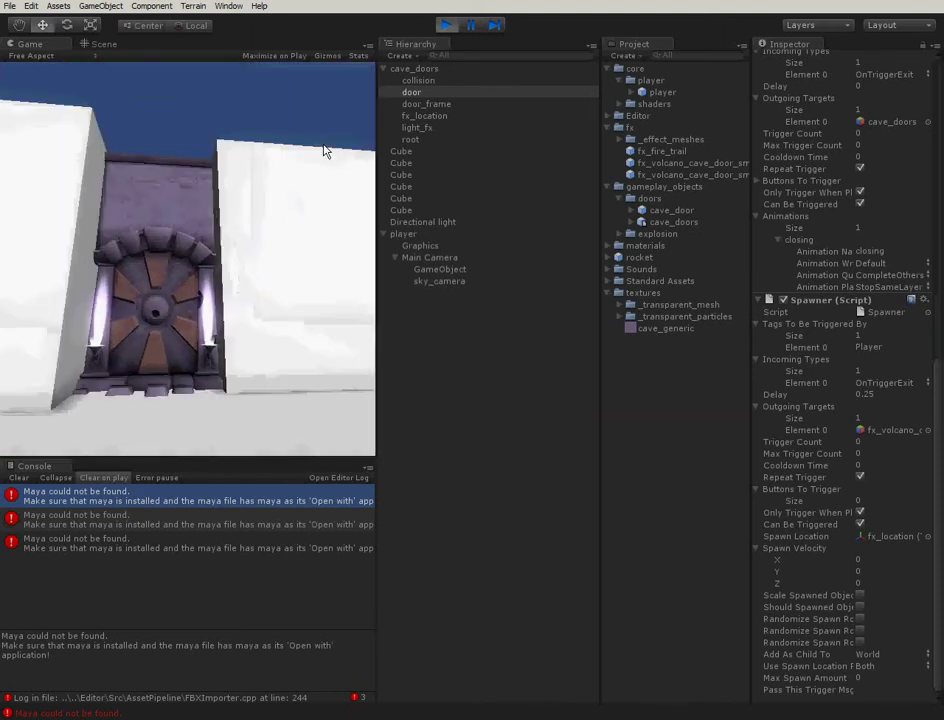
click(441, 27)
- Set the Spawner's delay to 0.2 and deselect the door
click(890, 395)
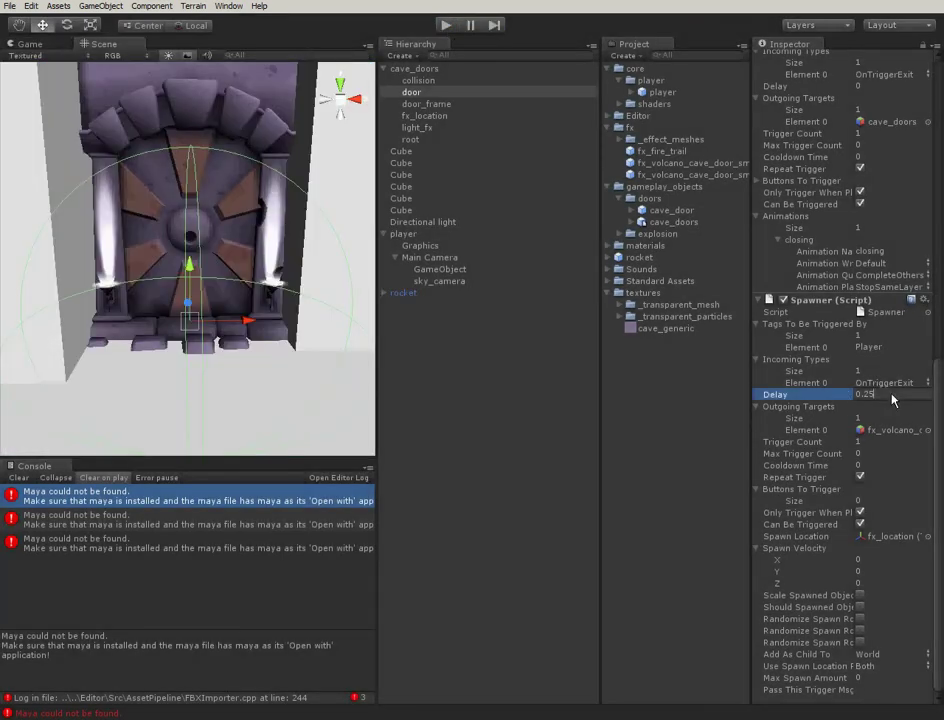
key(Return)
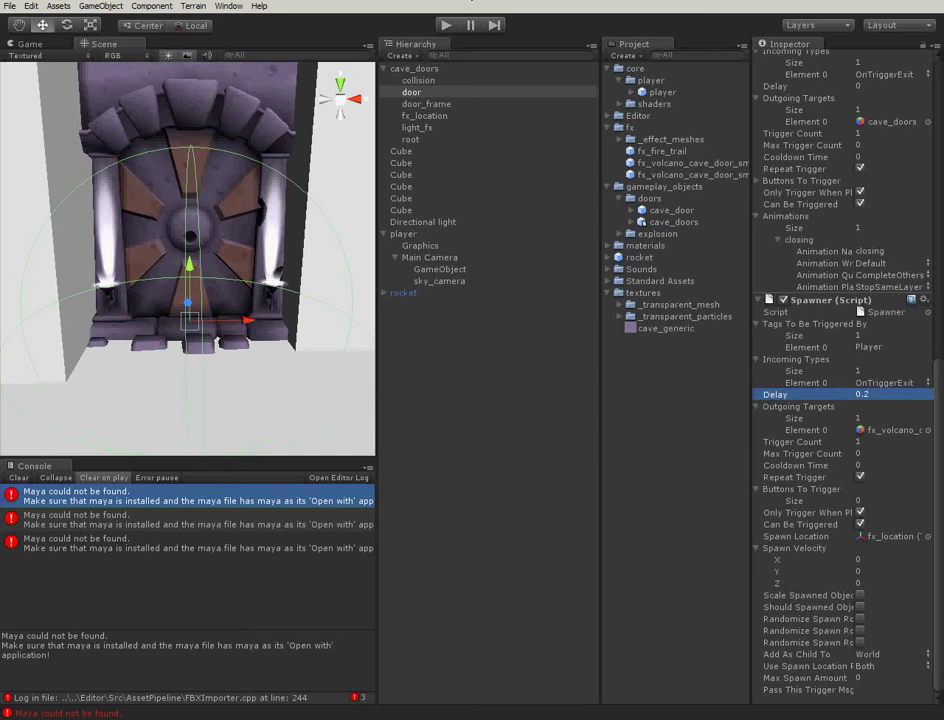
click(456, 333)
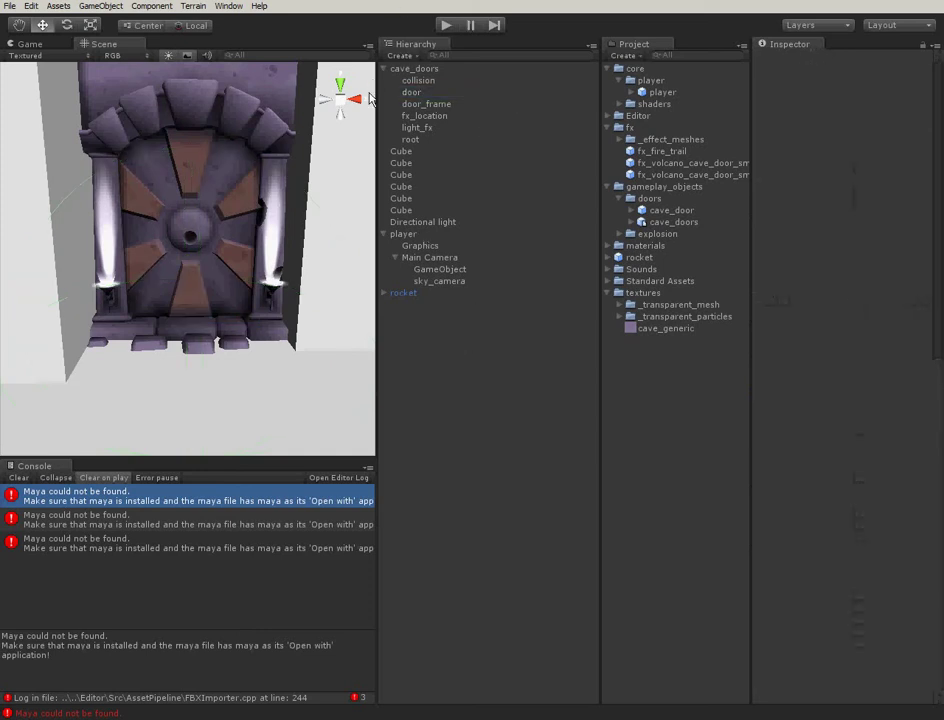
- Enlarge the scene view and play-test the door with the shortened smoke delay, stopping the game at the end
drag(378, 100, 452, 100)
alt+drag(263, 211, 233, 268)
key(ctrl+p)
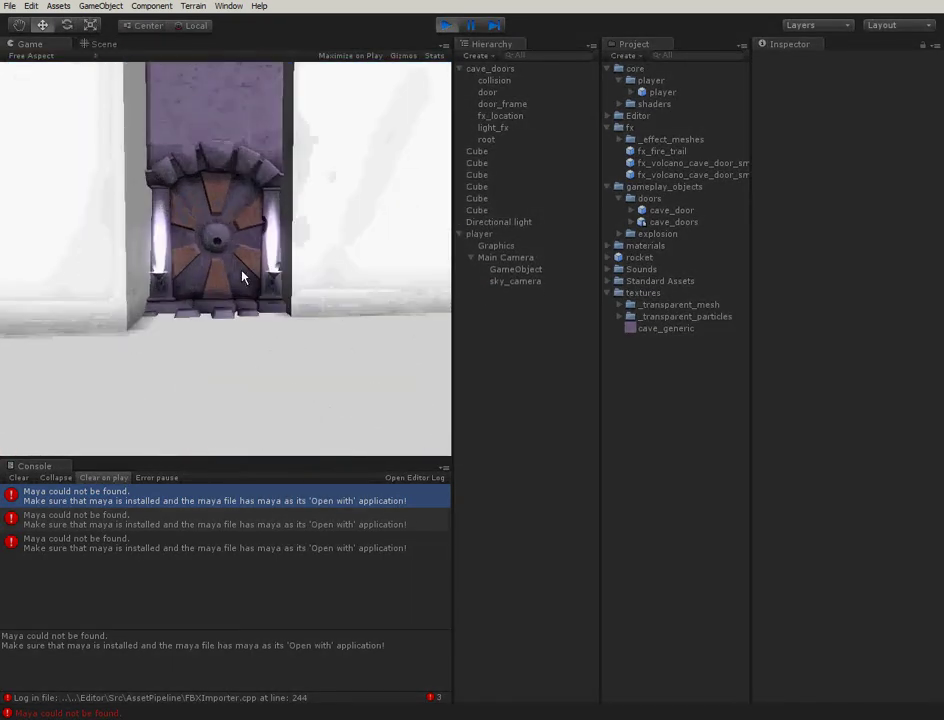
key(w)
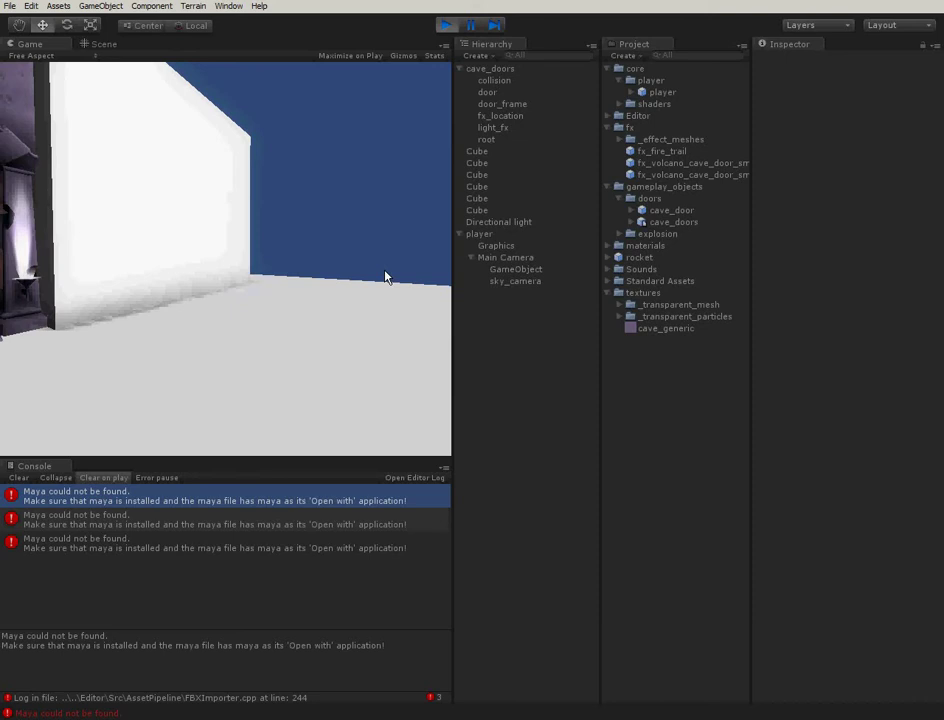
click(446, 26)
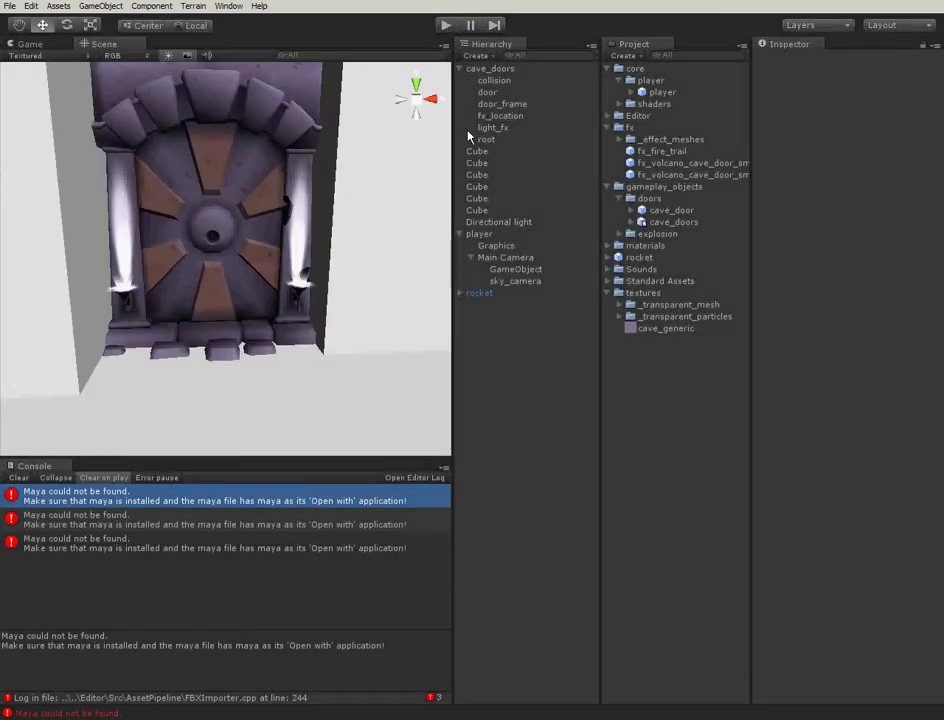
- Delete the rocket object from the scene and play-test the door without it
click(489, 292)
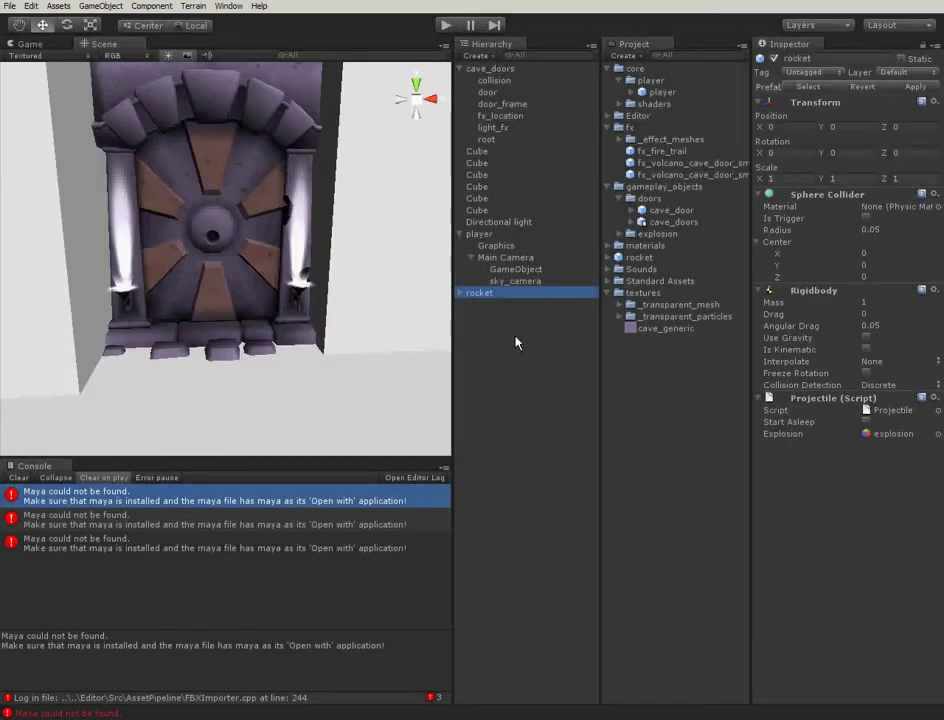
key(Delete)
click(445, 25)
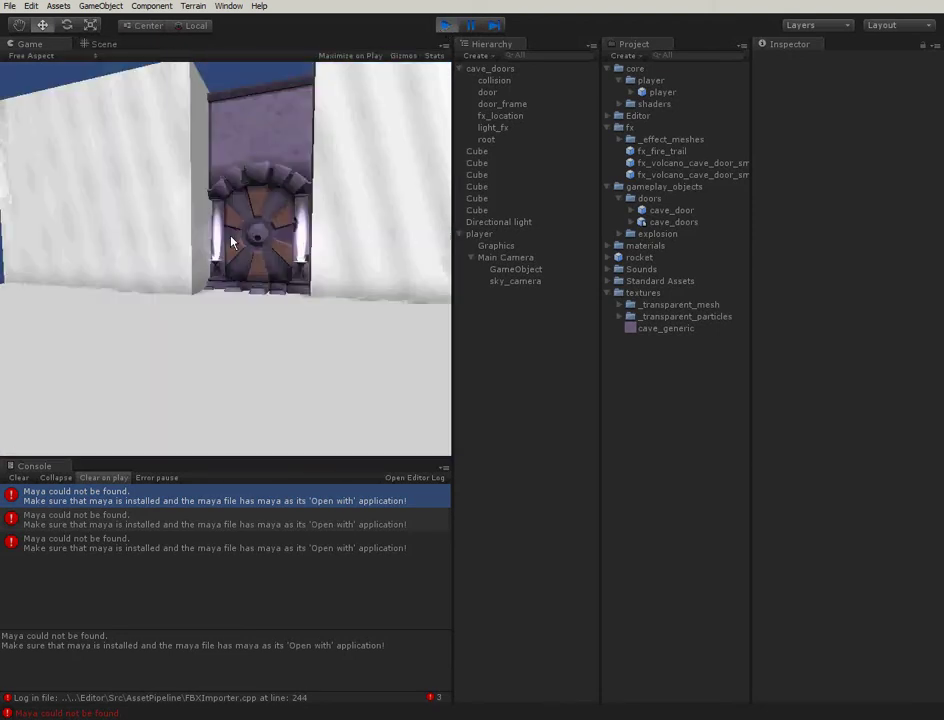
key(w)
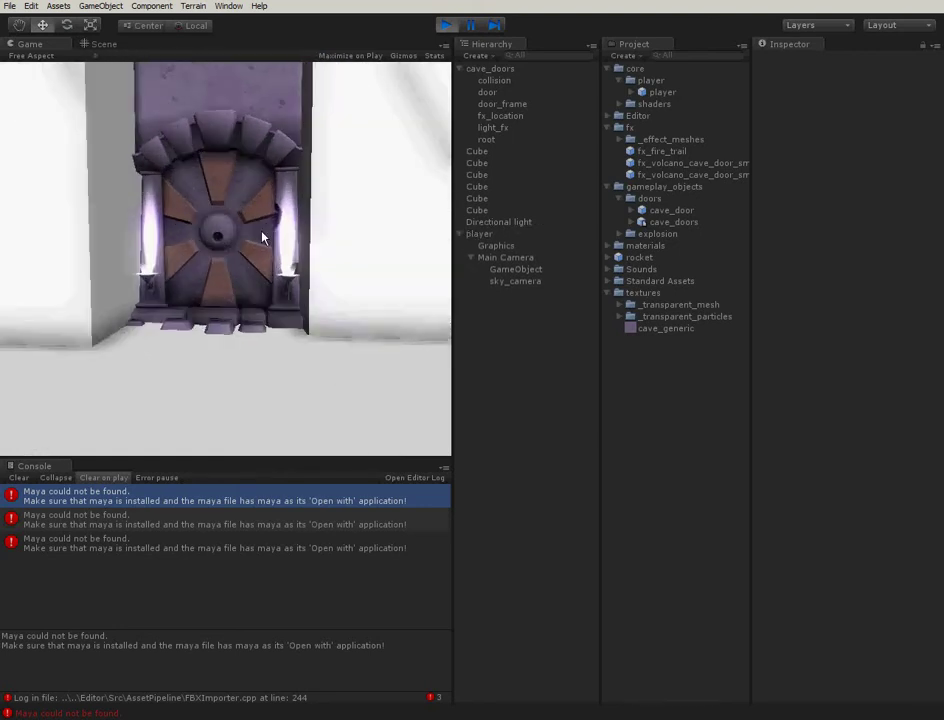
key(w)
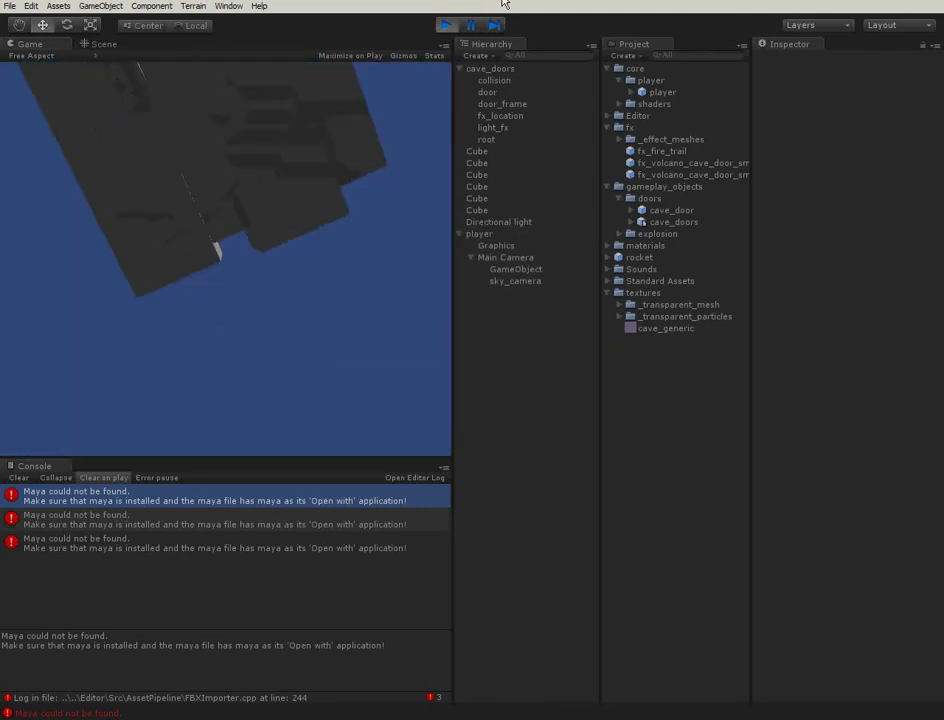
click(450, 27)
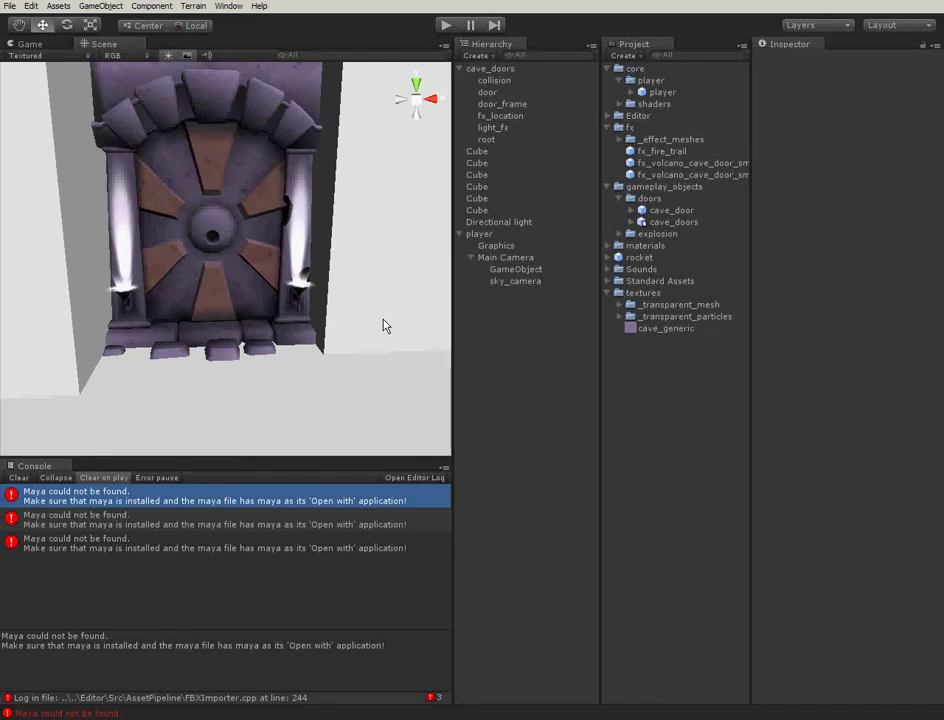
- Disable the SSAOEffect component on the player's Main Camera
click(496, 245)
click(505, 257)
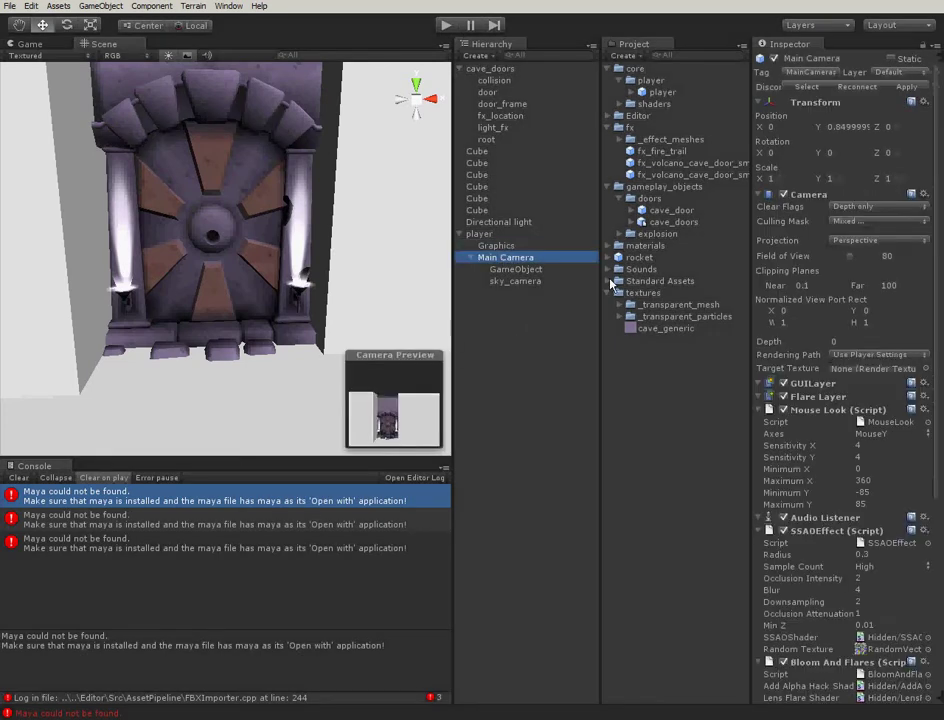
scroll(931, 370, down, 5)
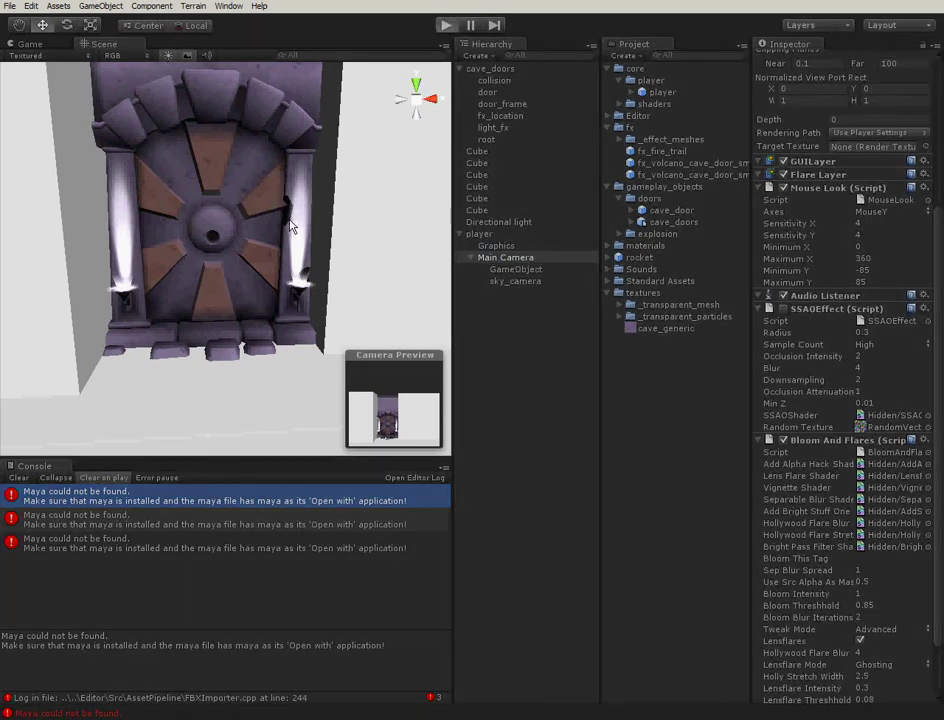
- Play-test the cave door with the ambient occlusion effect off, approaching and backing away, and stop the game
key(ctrl+p)
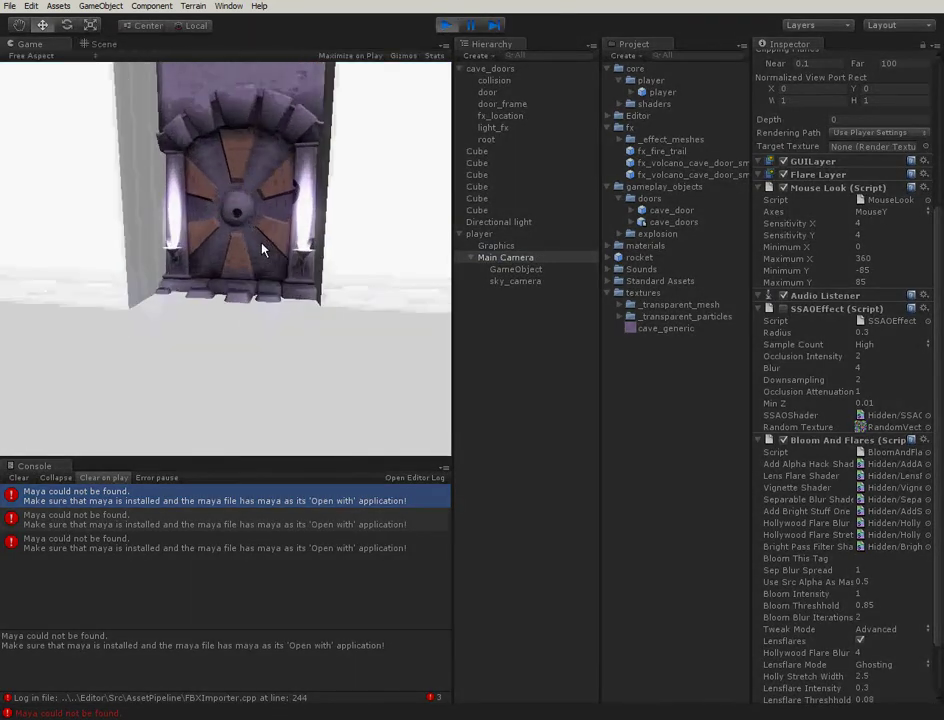
key(w)
key(s)
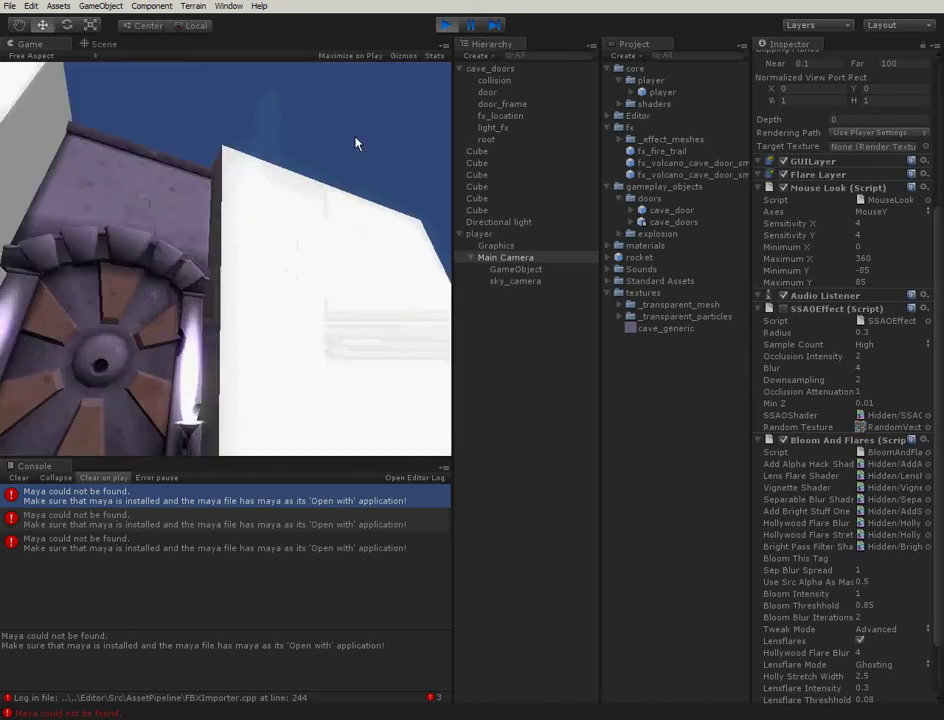
click(443, 26)
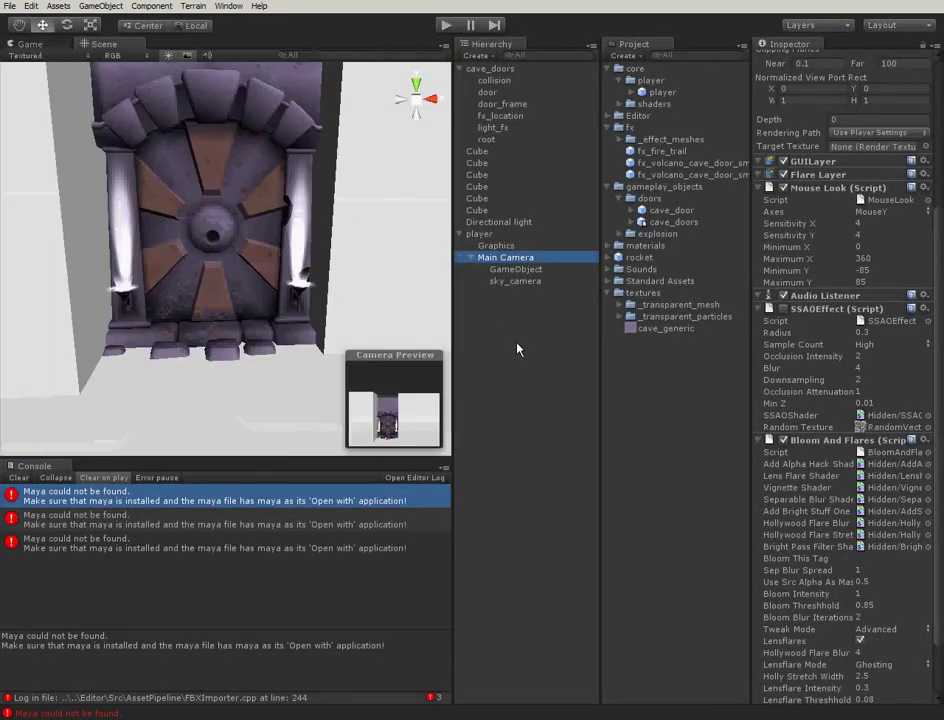
- Search the project for "render" and add the RenderToggle script to the door object below its Spawner
click(495, 104)
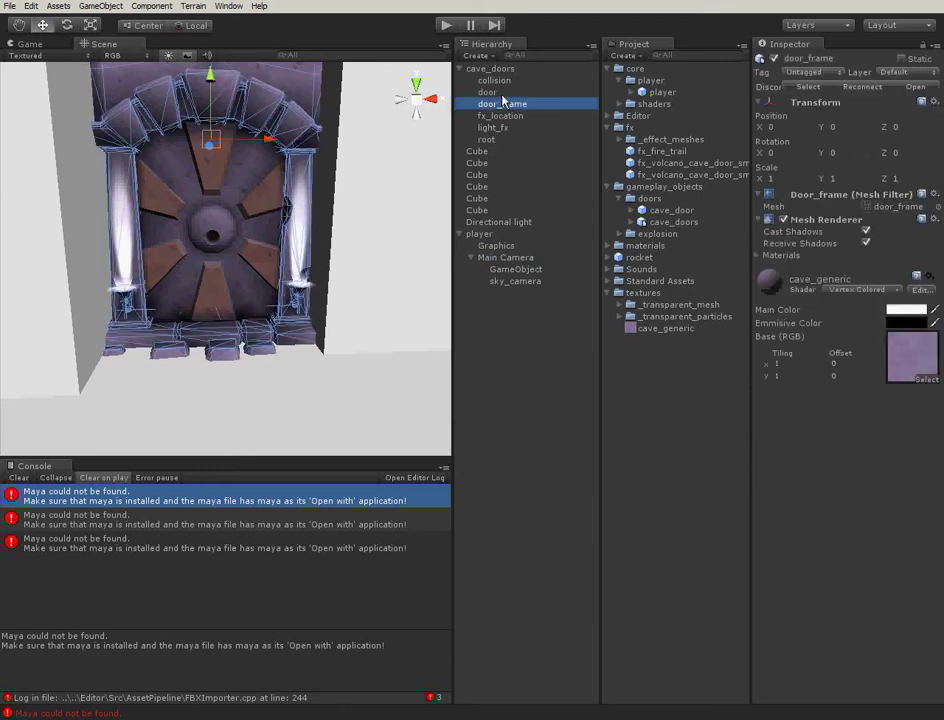
click(490, 93)
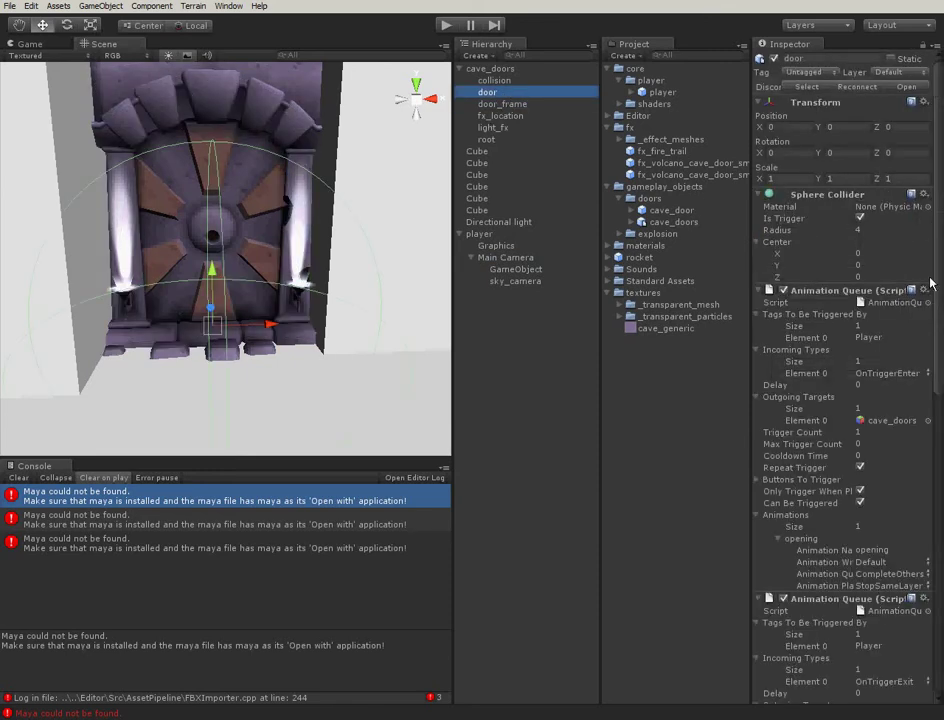
scroll(930, 283, down, 10)
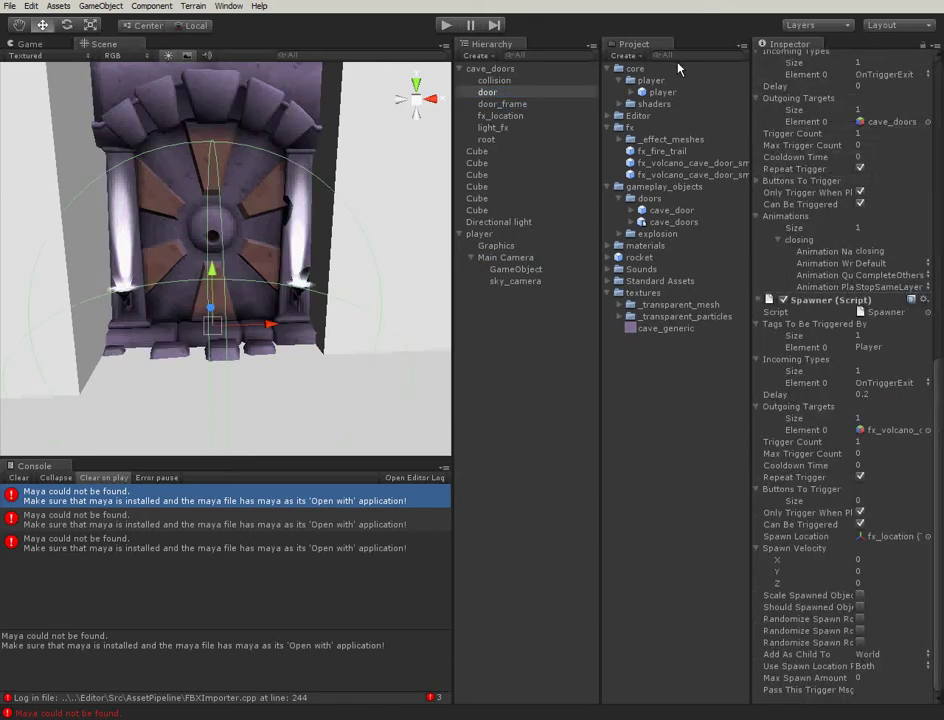
key(ctrl+f)
text(render)
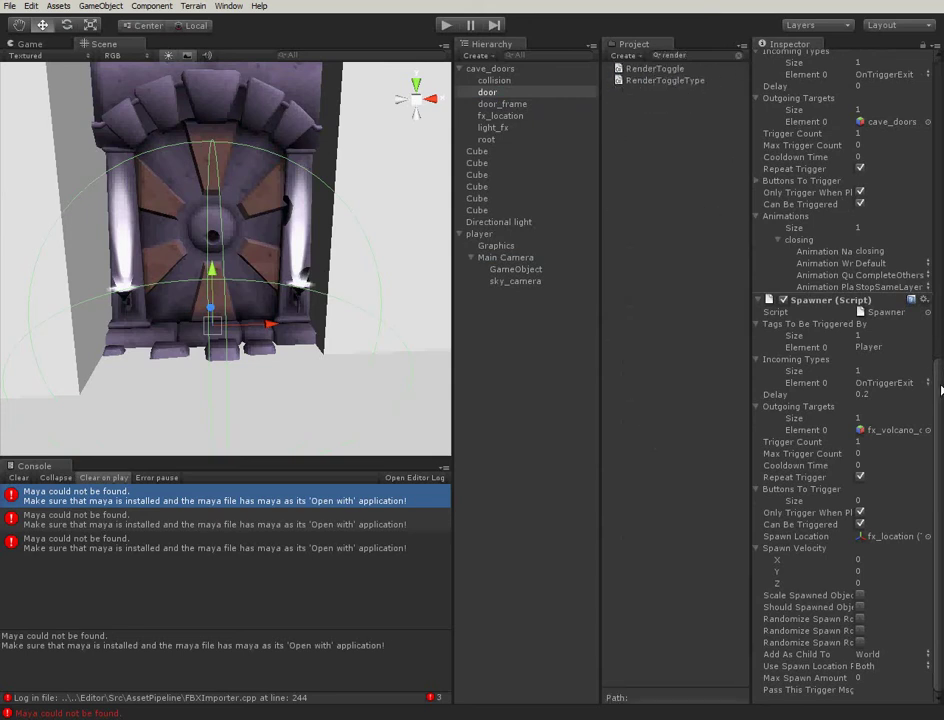
drag(655, 68, 913, 628)
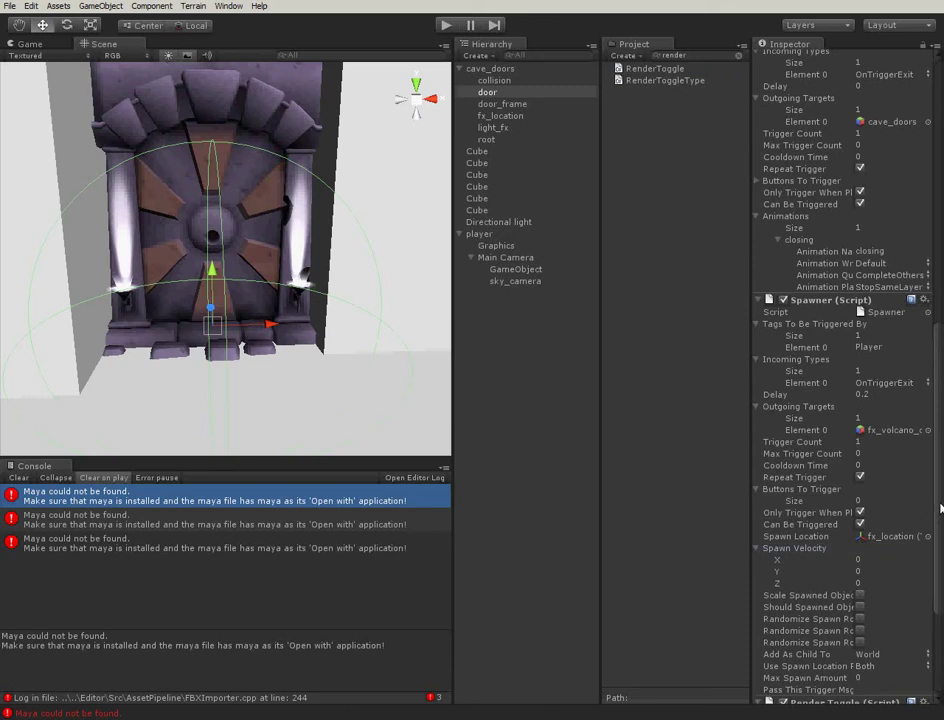
scroll(940, 508, down, 5)
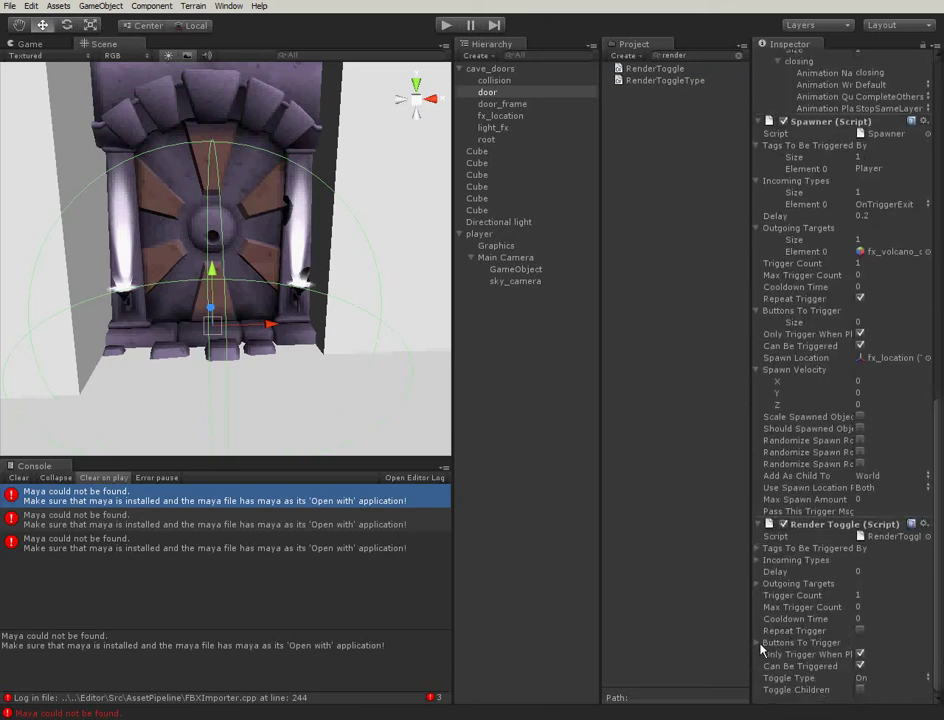
- Expand the Render Toggle's trigger tags, incoming types, outgoing targets and trigger buttons
click(758, 642)
click(758, 583)
click(758, 560)
click(758, 548)
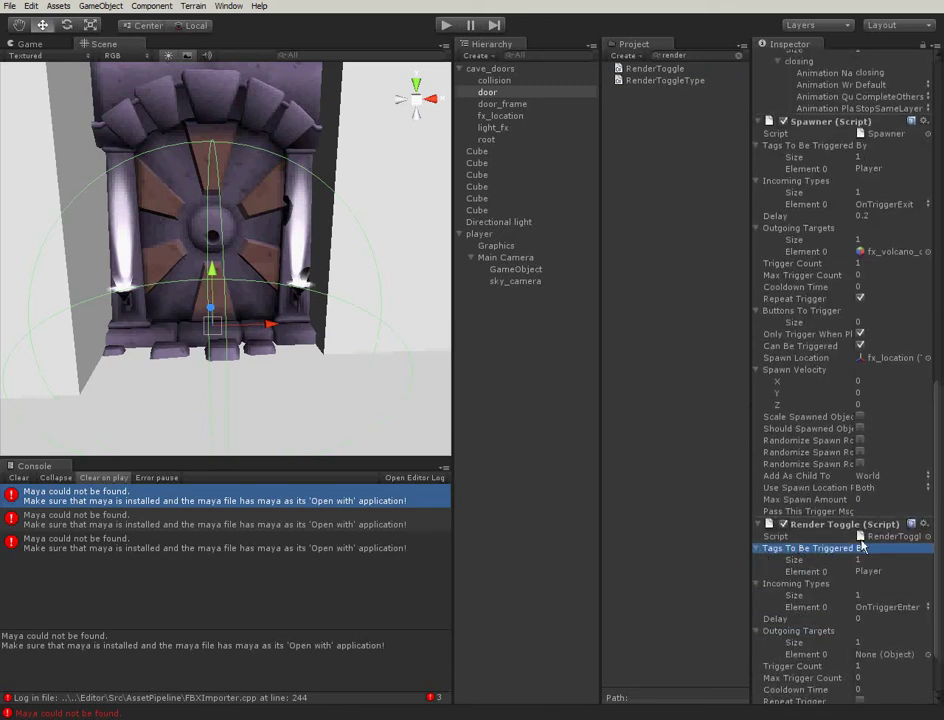
scroll(914, 597, down, 4)
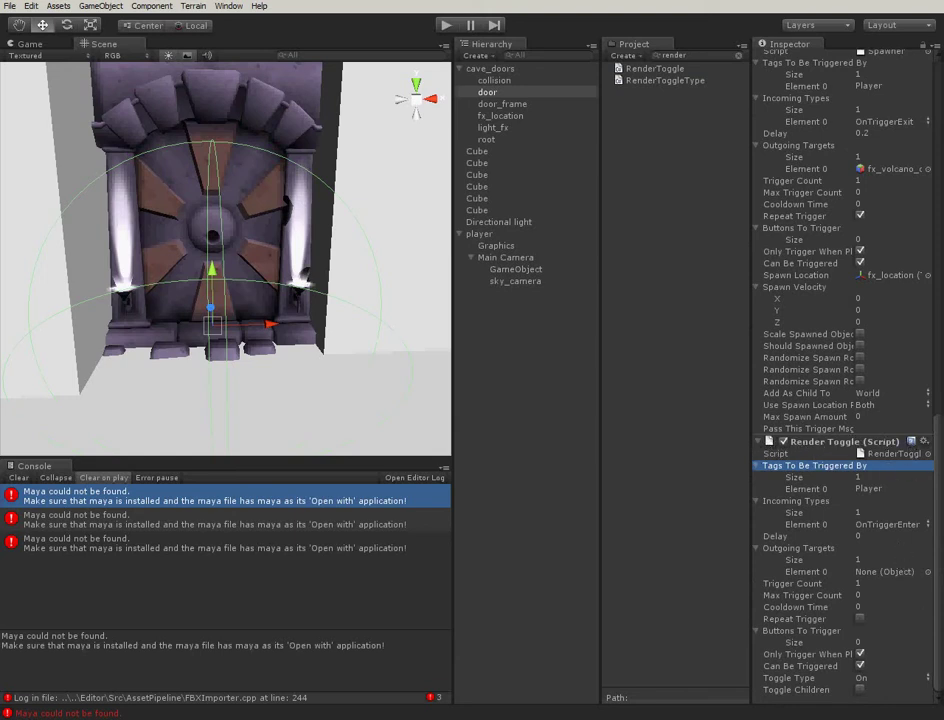
- Assign light_fx as the door's Render Toggle outgoing target and disable the Mesh Renderer on light_fx
drag(938, 462, 938, 70)
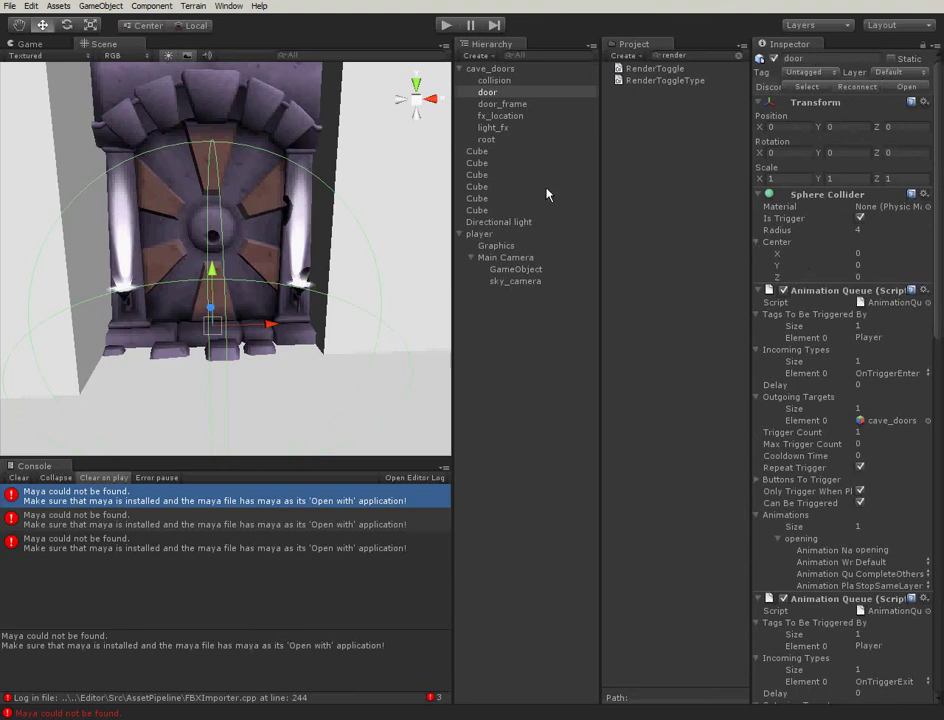
click(303, 146)
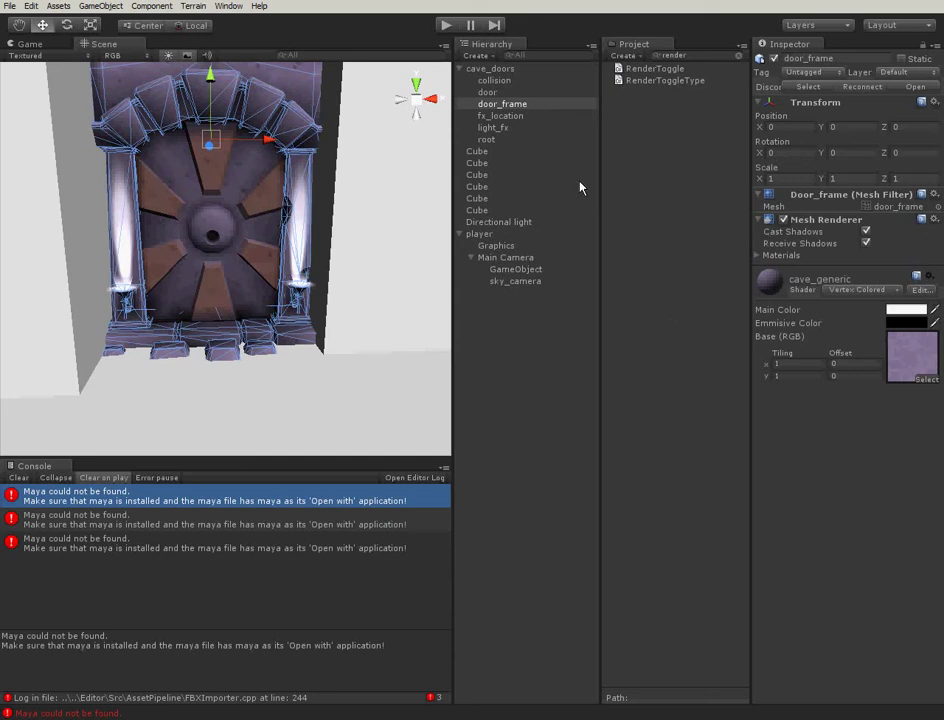
click(490, 92)
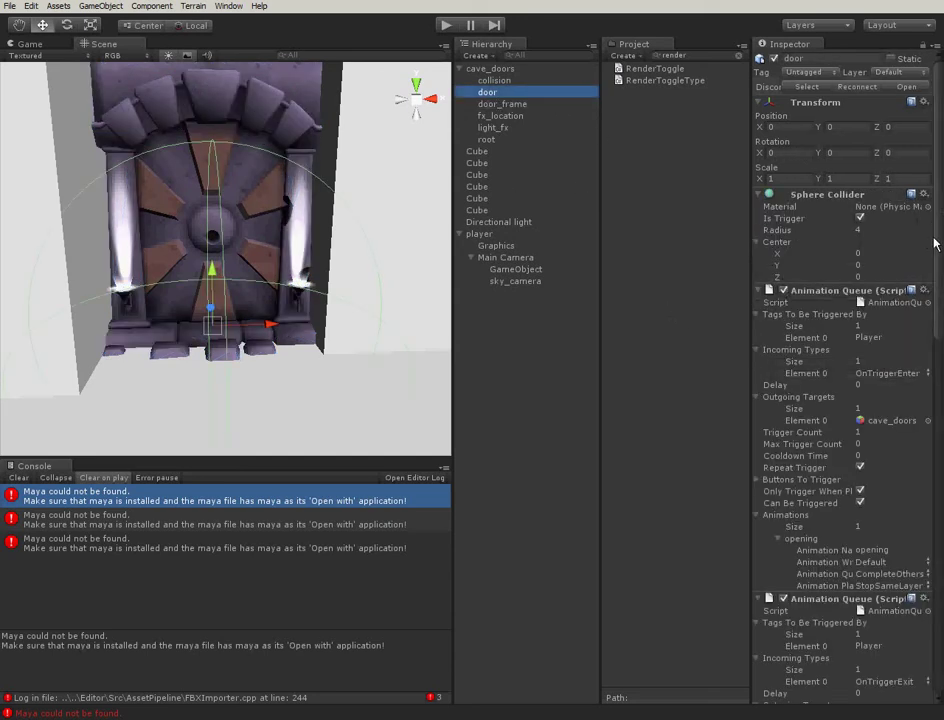
scroll(935, 243, down, 10)
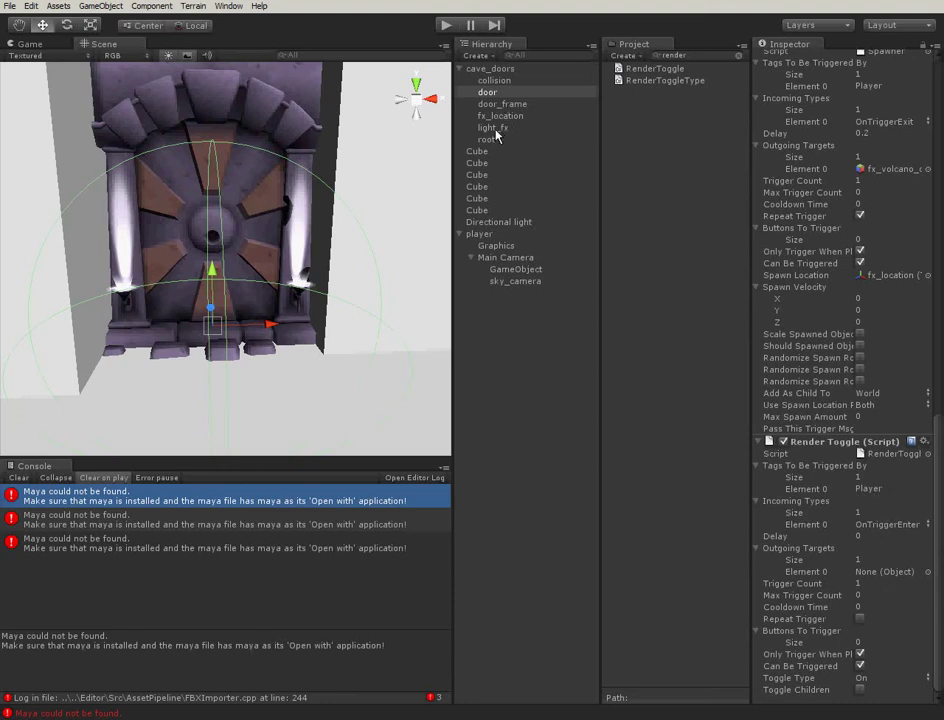
drag(494, 130, 876, 571)
click(500, 130)
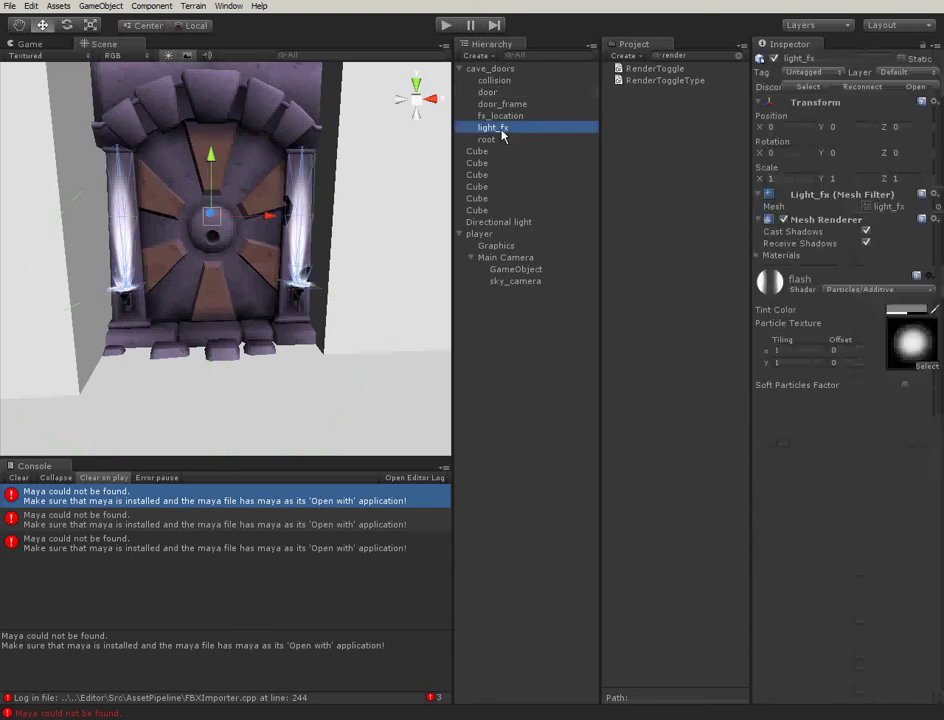
click(786, 220)
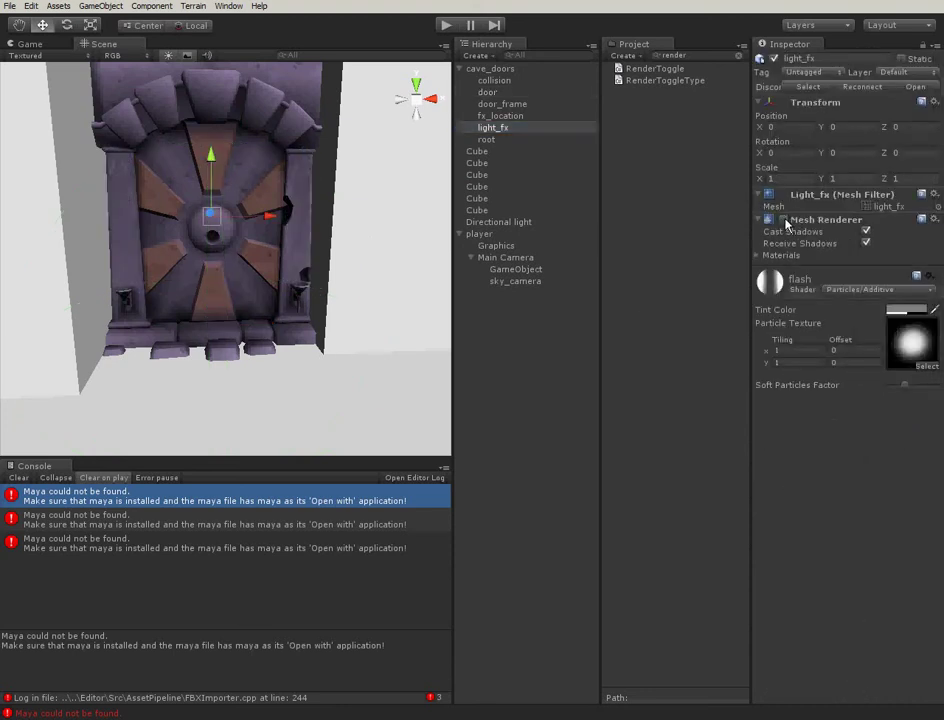
- Enable Repeat Trigger on the door's Render Toggle and add OnTriggerExit as a second incoming type
click(495, 93)
scroll(848, 400, down, 10)
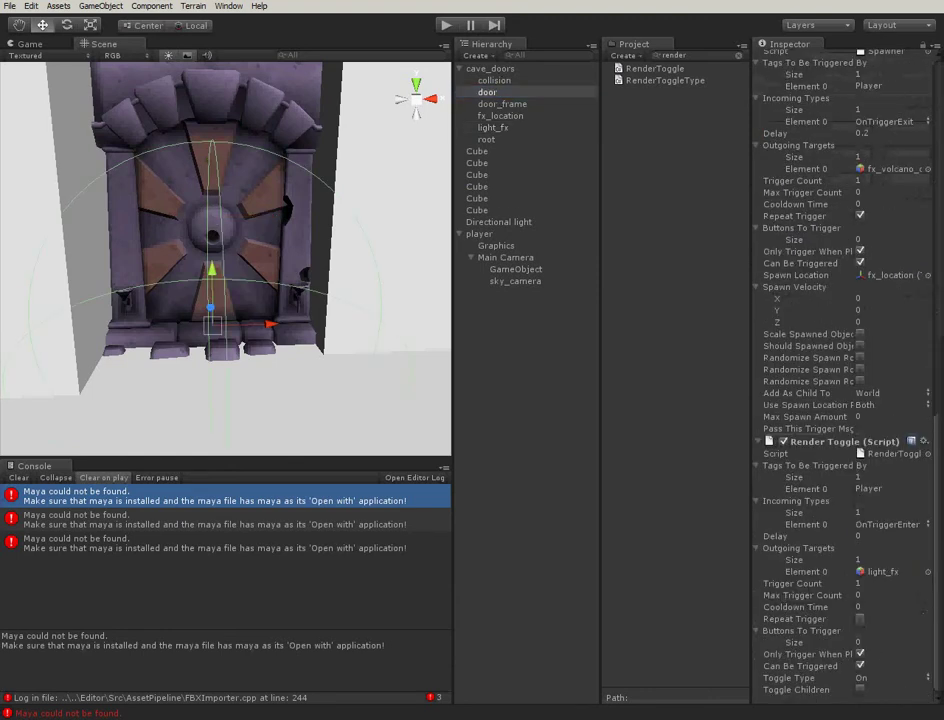
click(860, 619)
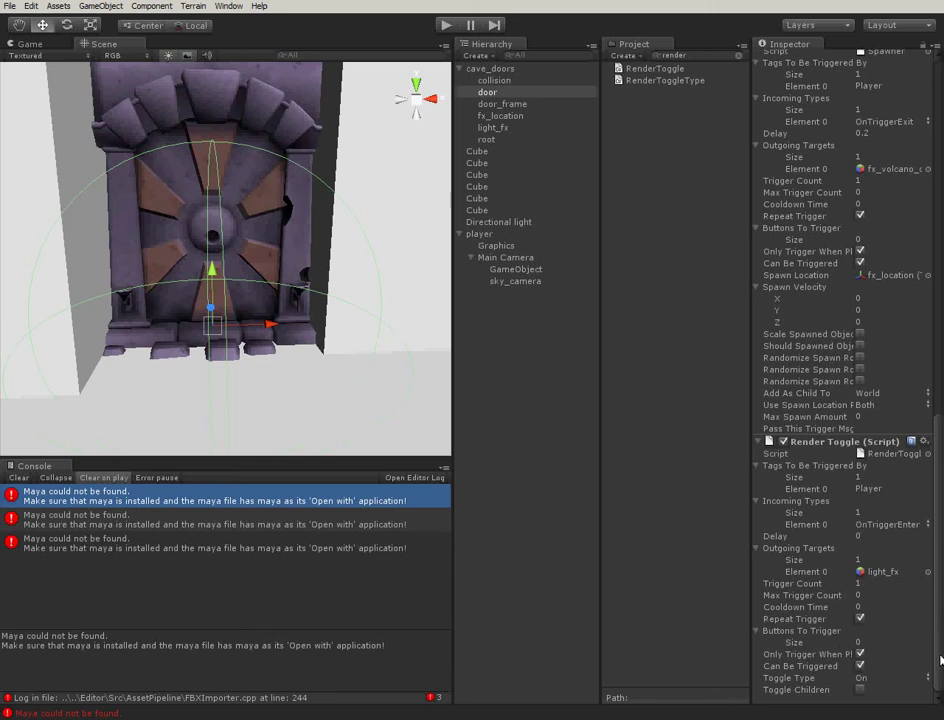
click(856, 512)
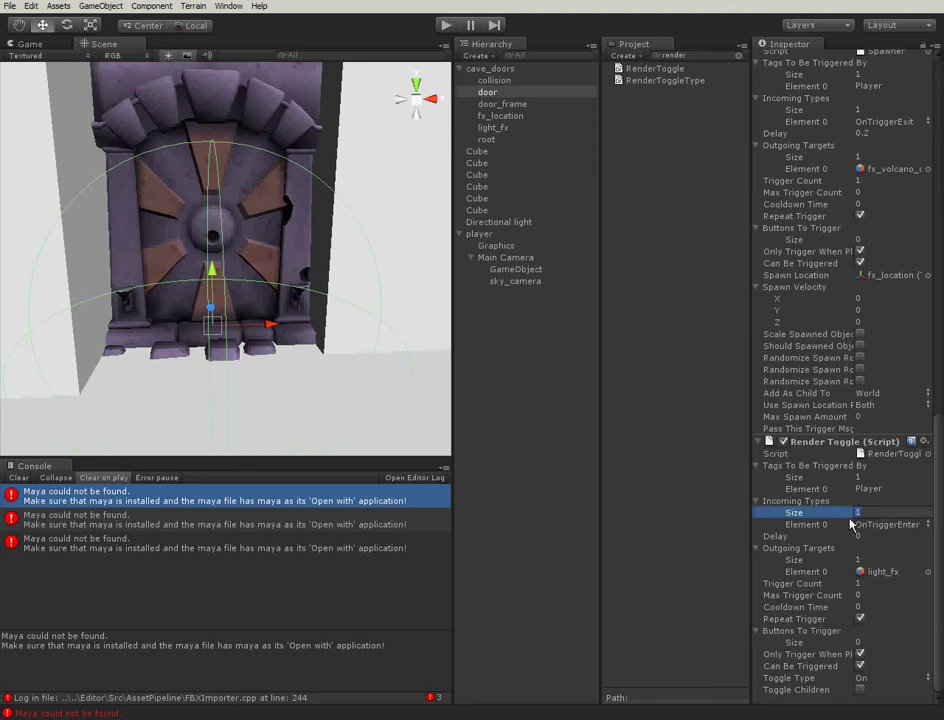
text(2)
key(Return)
click(884, 538)
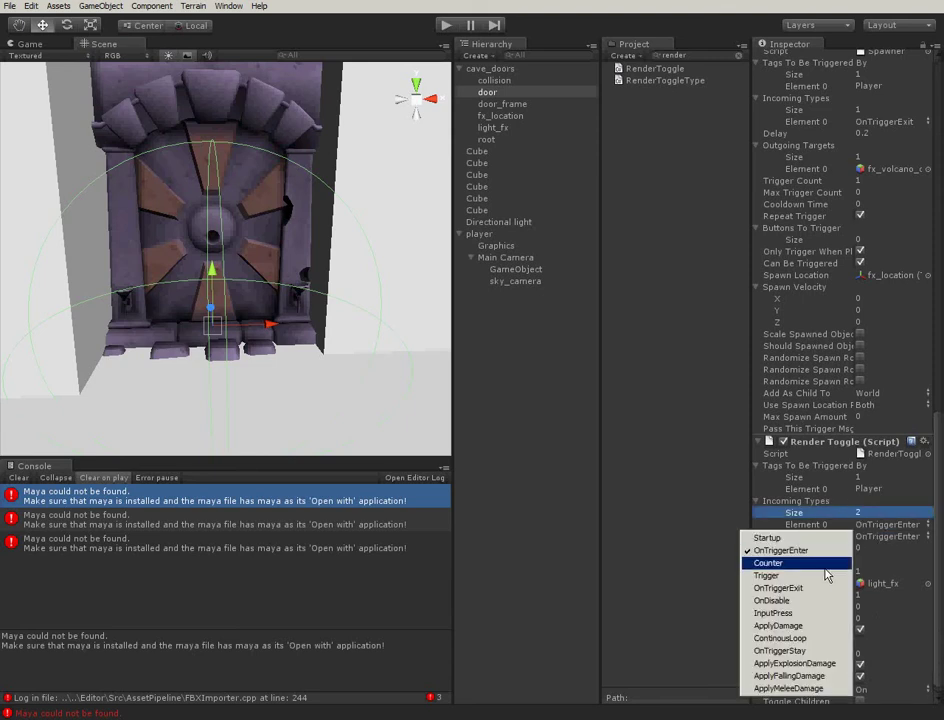
click(758, 596)
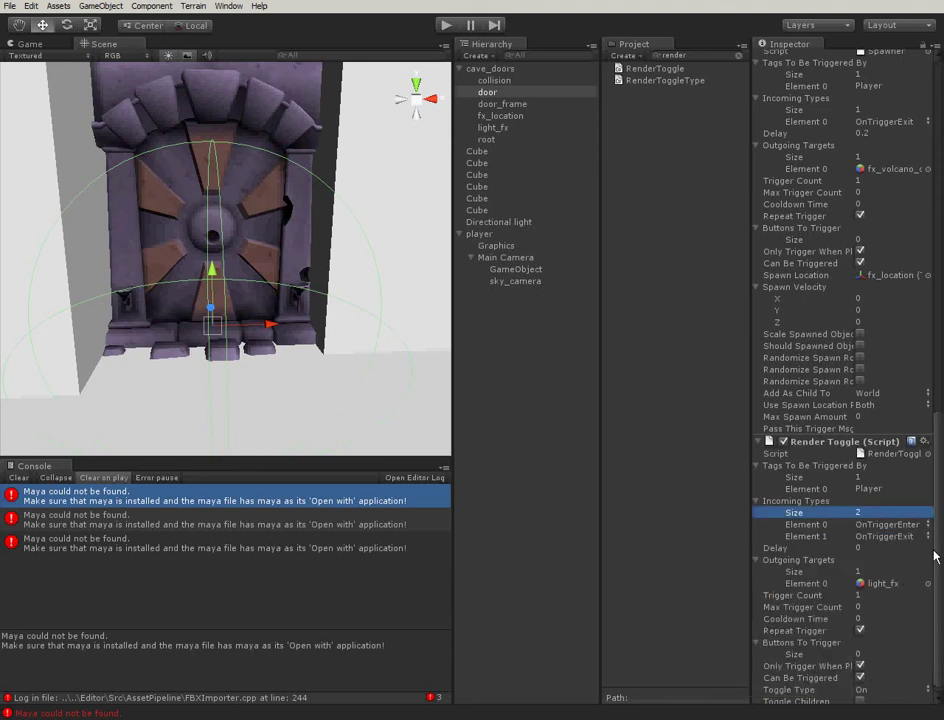
- Set the Render Toggle's Toggle Type to Toggle
scroll(900, 560, down, 1)
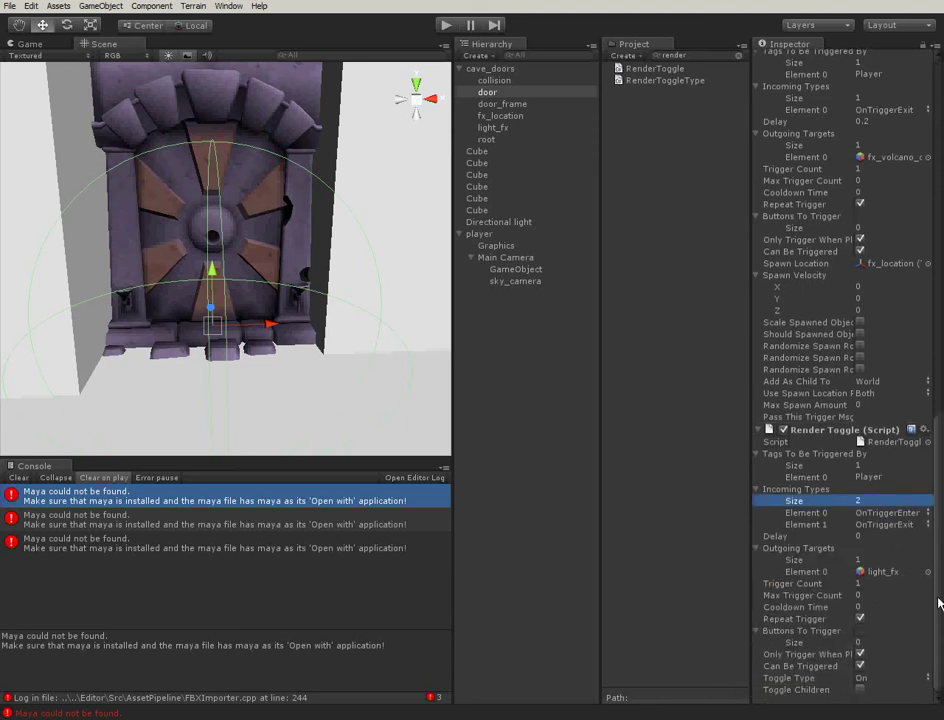
click(867, 680)
click(881, 707)
- Play-test the door lights by repeatedly walking in and out of the trigger area, and stop the game
click(446, 24)
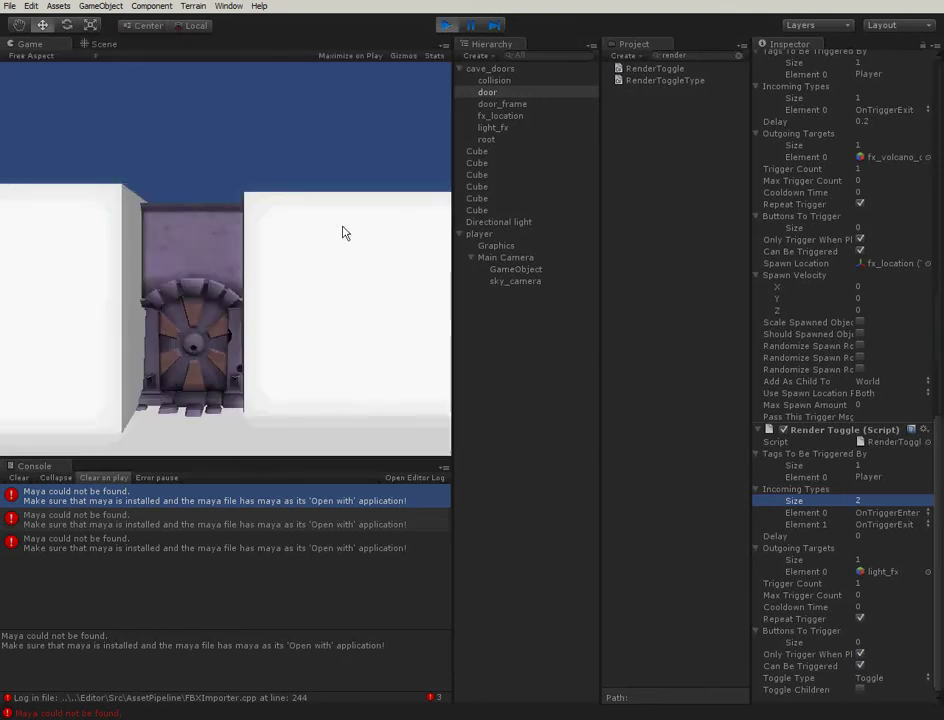
key(w)
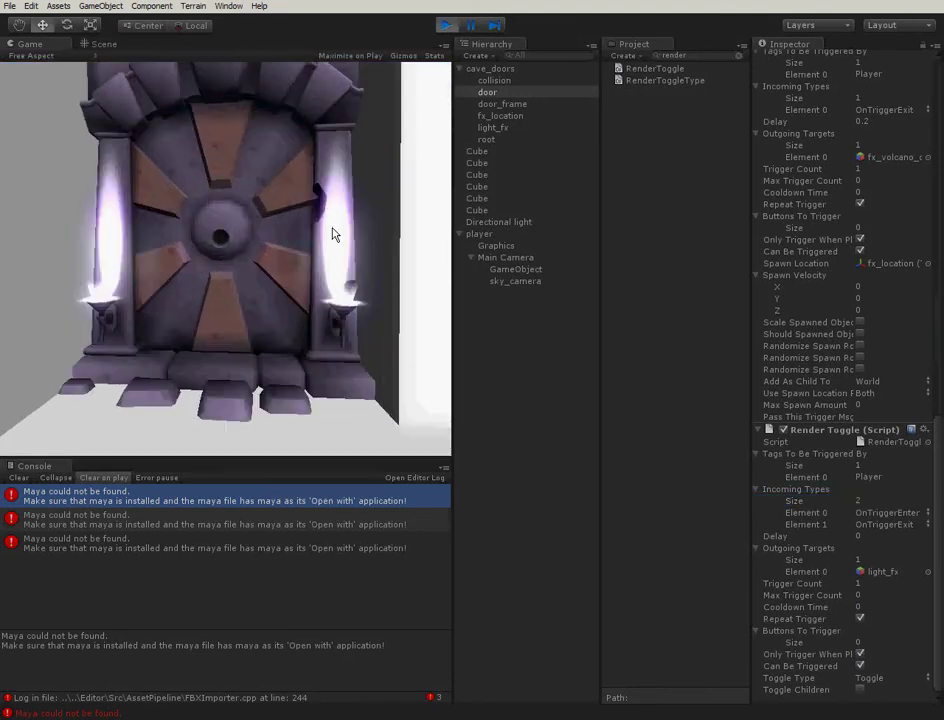
key(s)
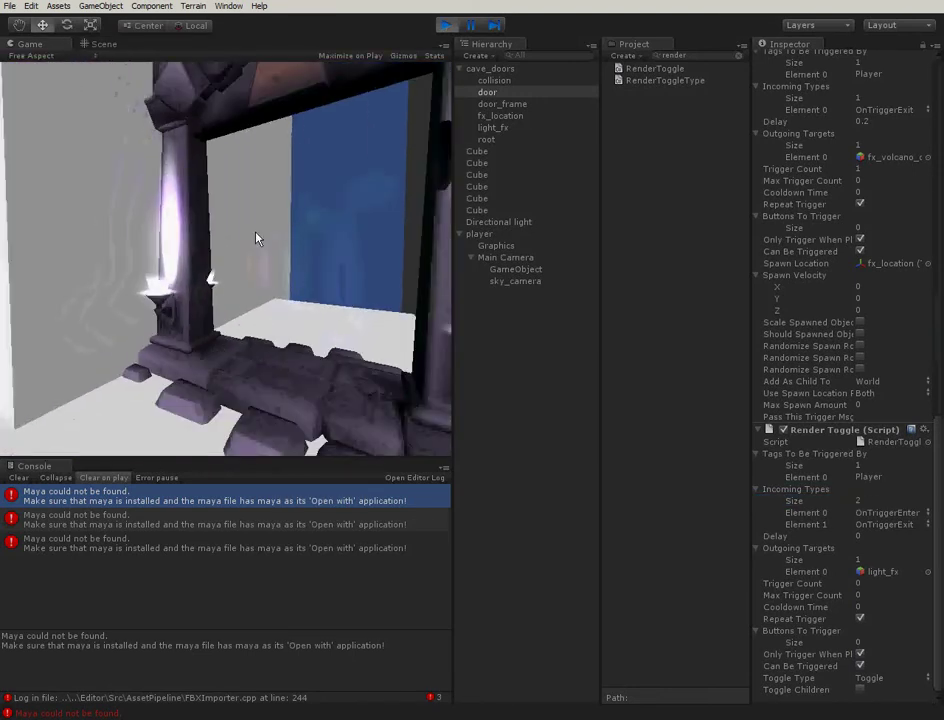
key(w)
key(w)
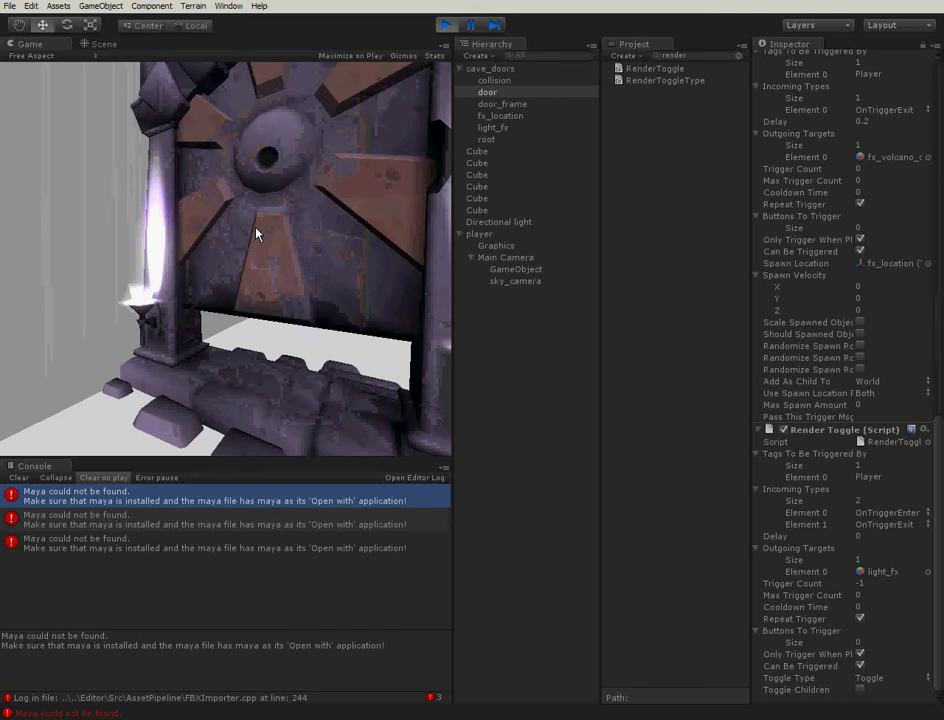
key(s)
key(s)
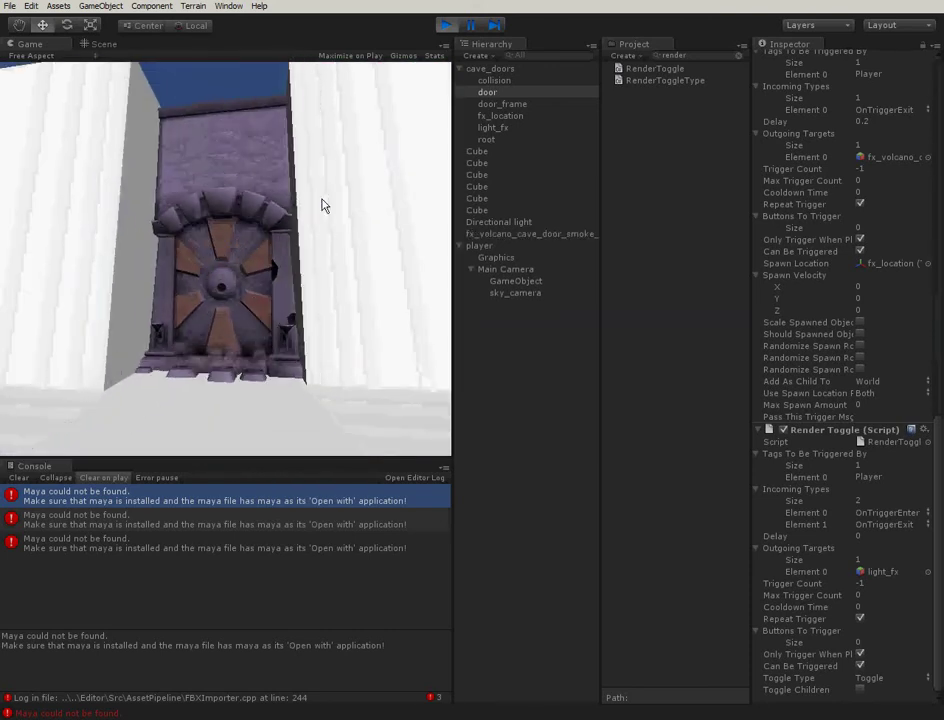
click(448, 29)
click(446, 26)
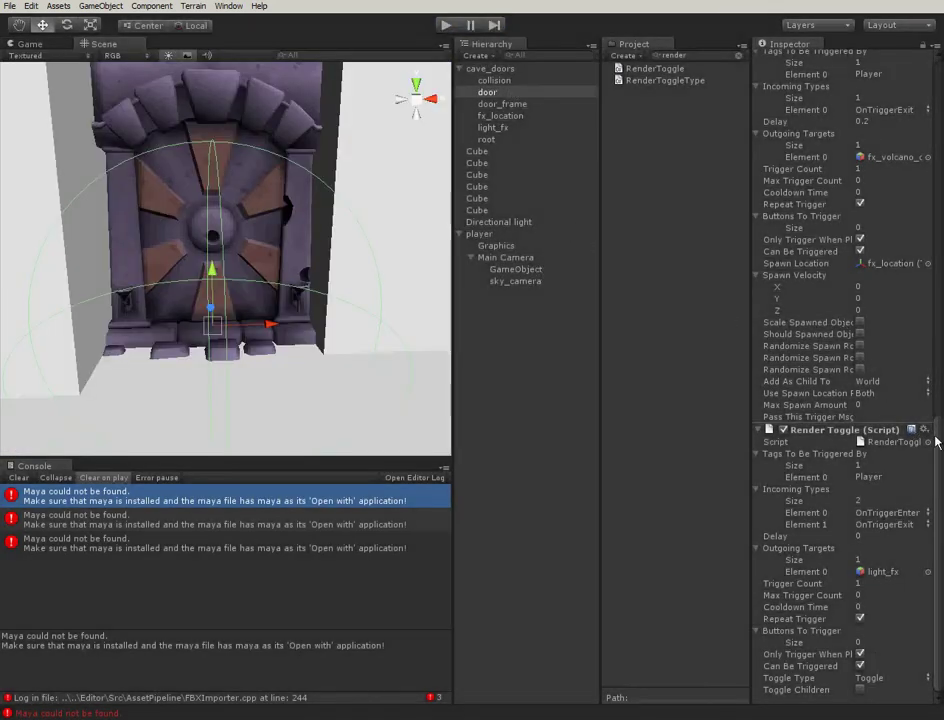
- Collapse all of the door object's components
scroll(830, 300, up, 20)
click(759, 103)
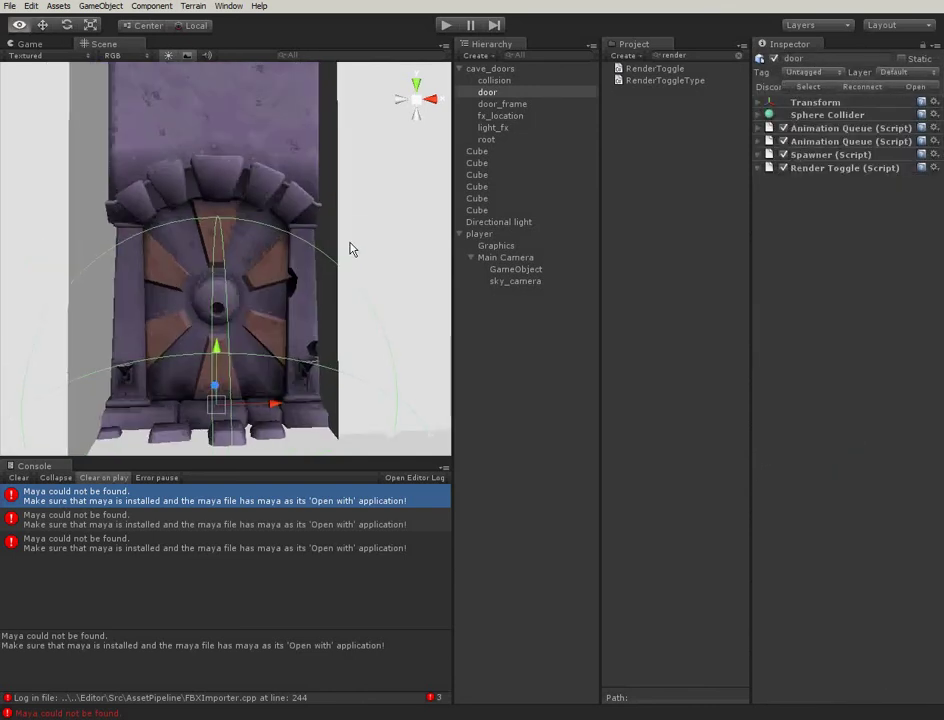
- Examine the cave door in the scene up close and from a distance, and deselect it
right_drag(351, 246, 347, 256)
key(s)
alt+scroll(347, 259, up, 10)
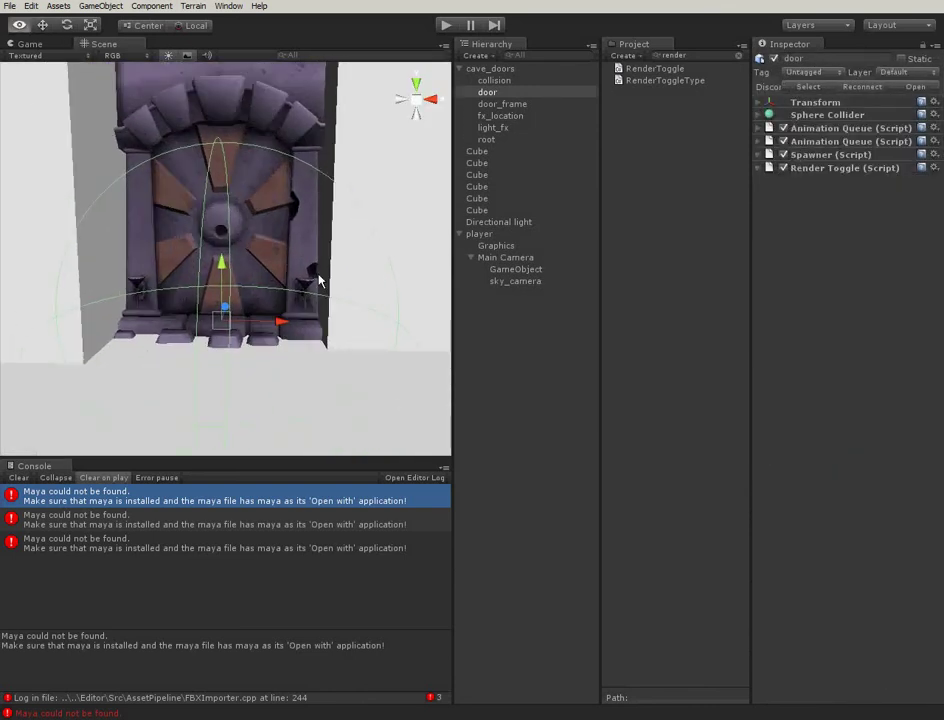
alt+scroll(318, 266, down, 4)
alt+scroll(318, 258, up, 8)
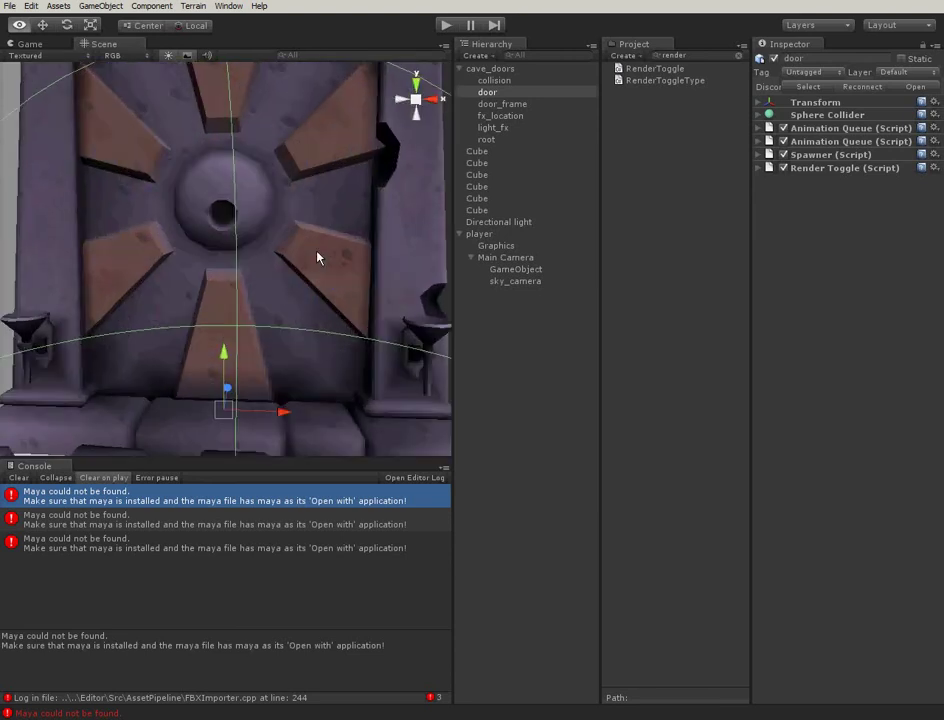
alt+scroll(320, 275, down, 4)
alt+scroll(327, 263, up, 7)
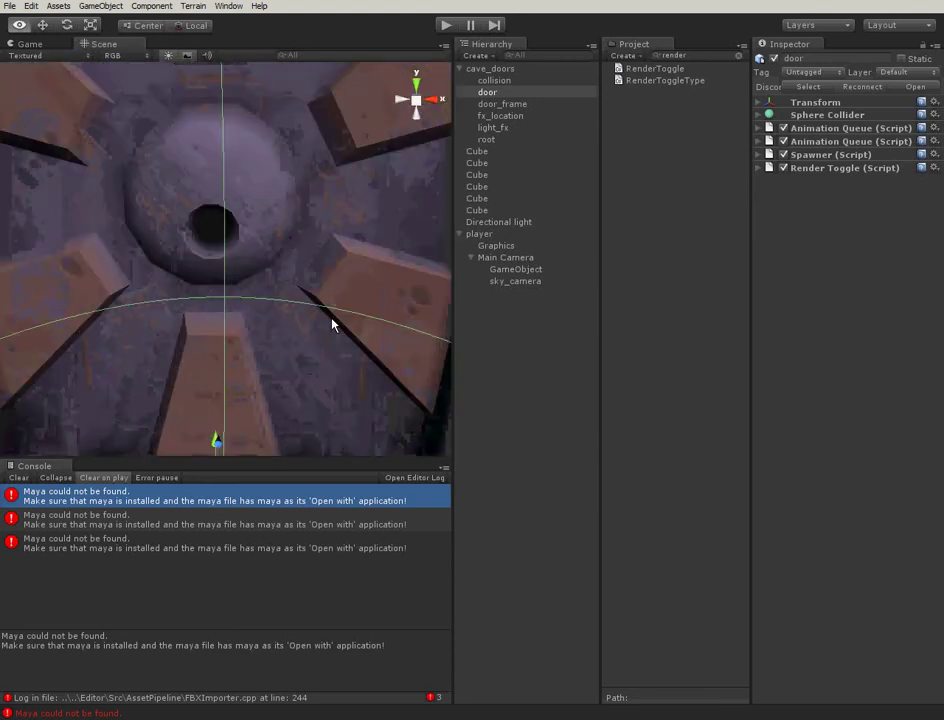
alt+scroll(336, 340, down, 2)
alt+scroll(338, 355, down, 5)
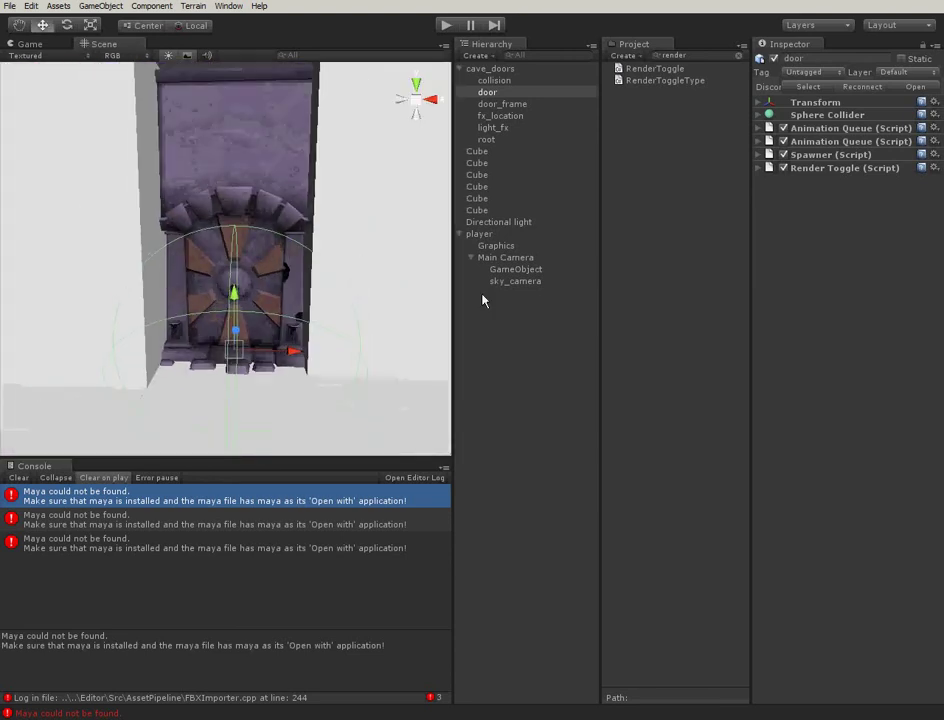
click(494, 309)
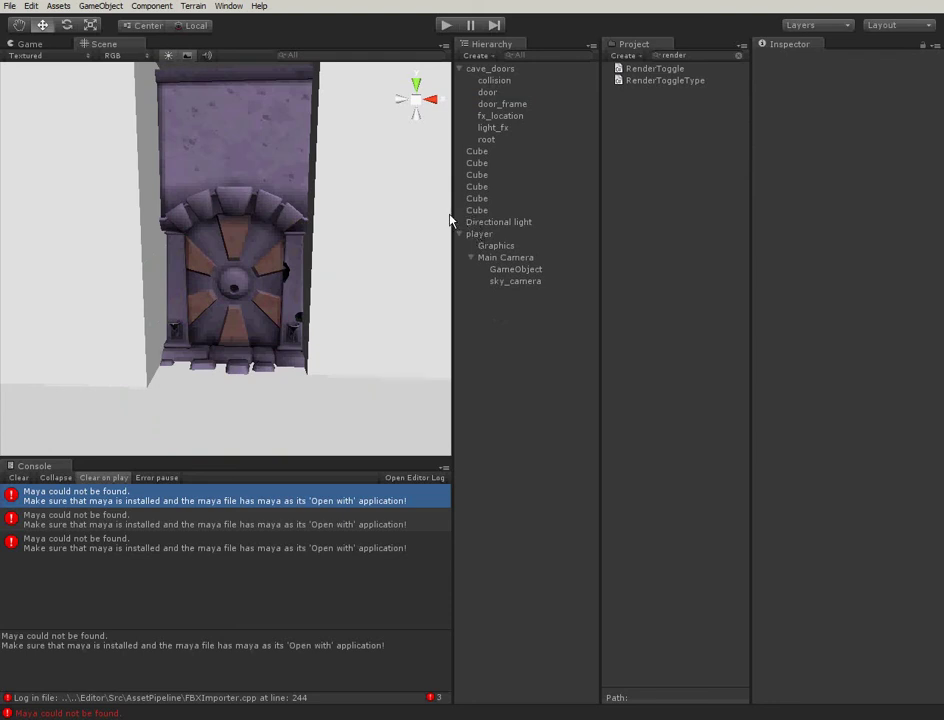
- Clear the project search filter and inspect the rocket prefab and its fx_fire_trail child
click(520, 271)
click(689, 55)
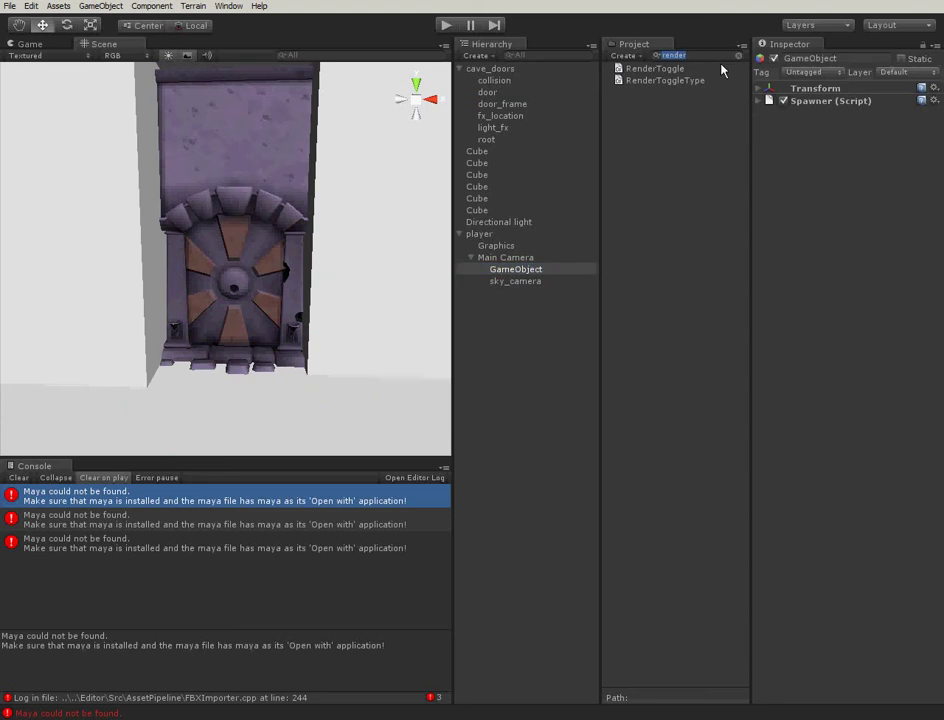
key(BackSpace)
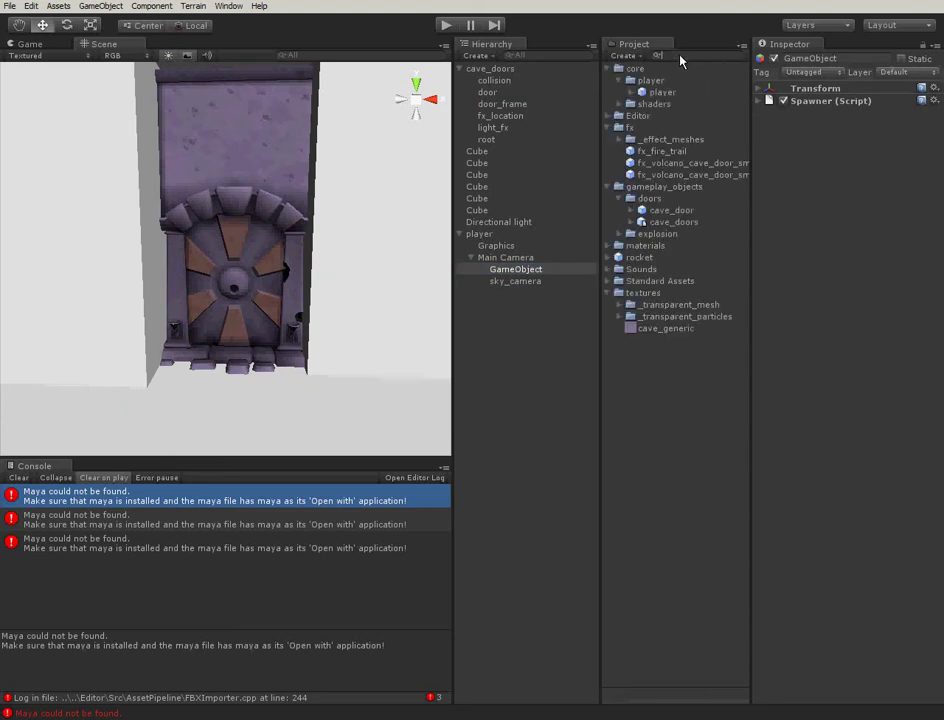
click(607, 187)
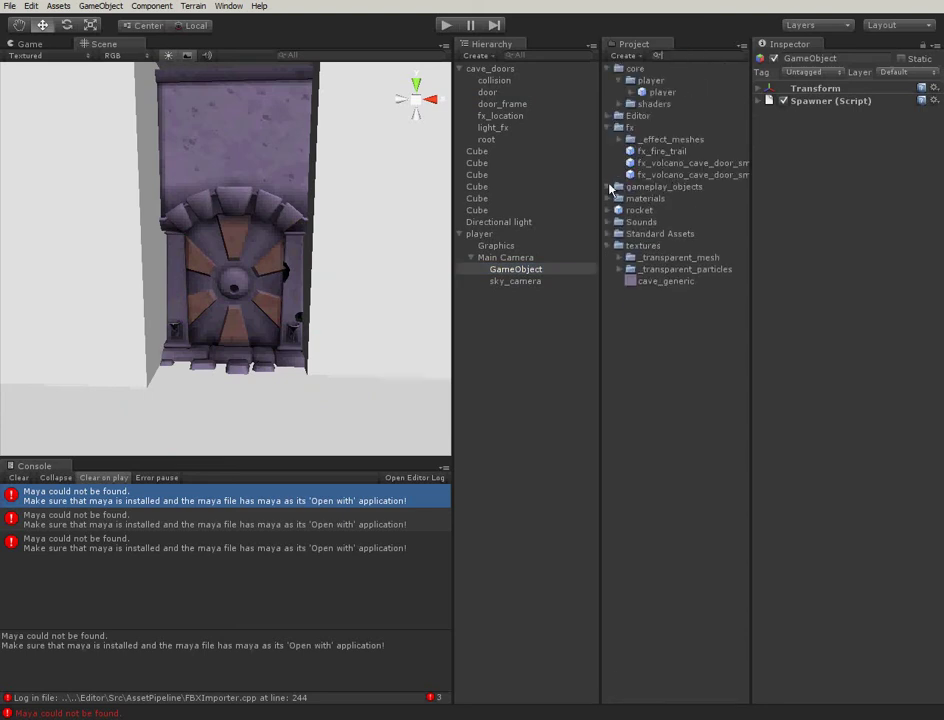
click(630, 211)
click(609, 211)
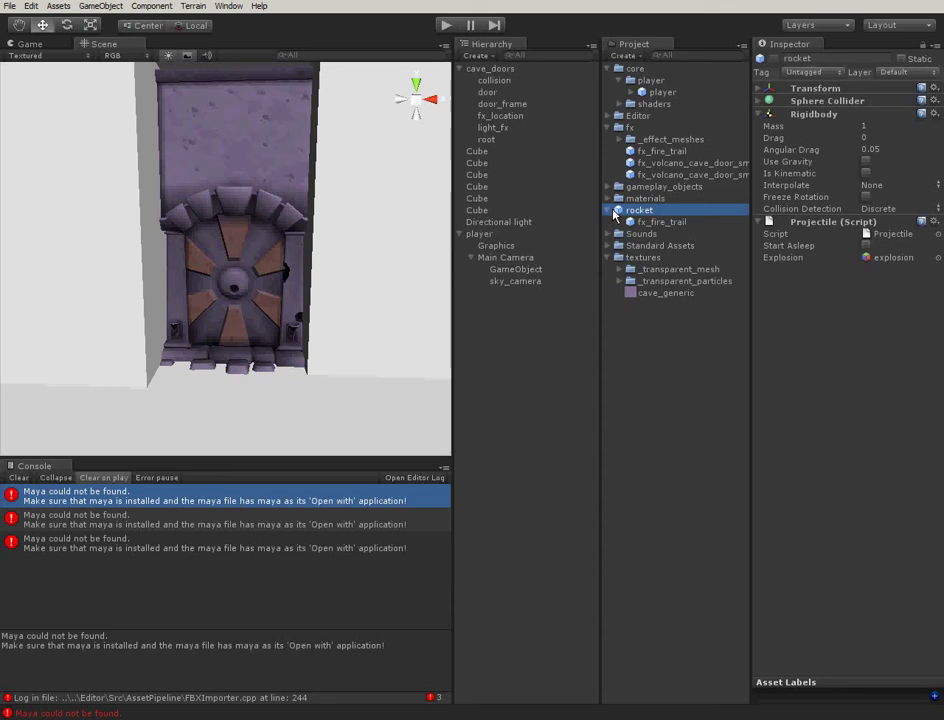
click(660, 223)
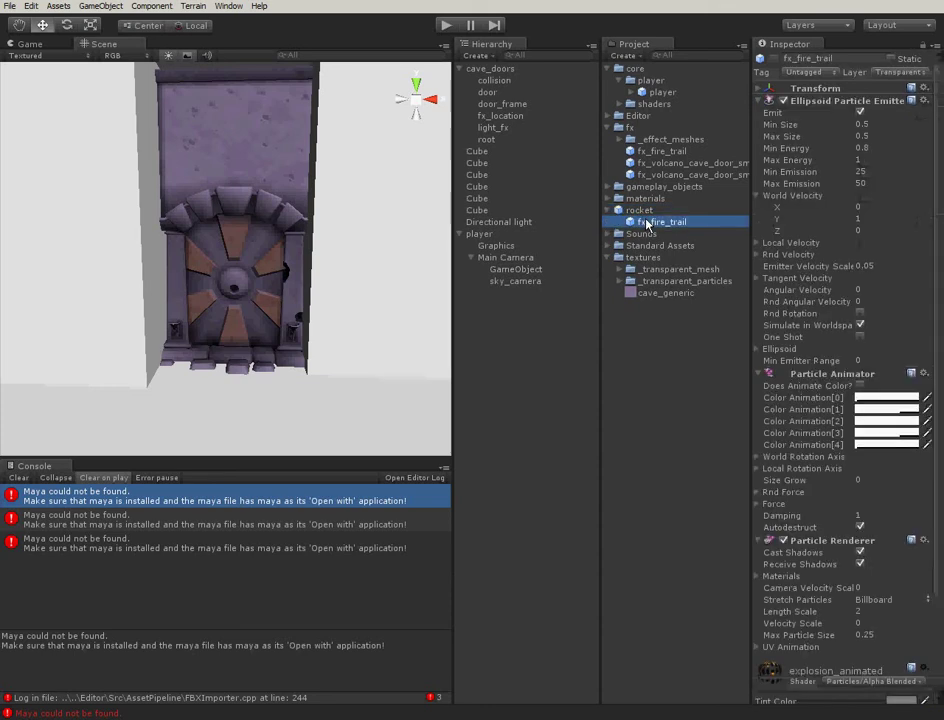
click(646, 212)
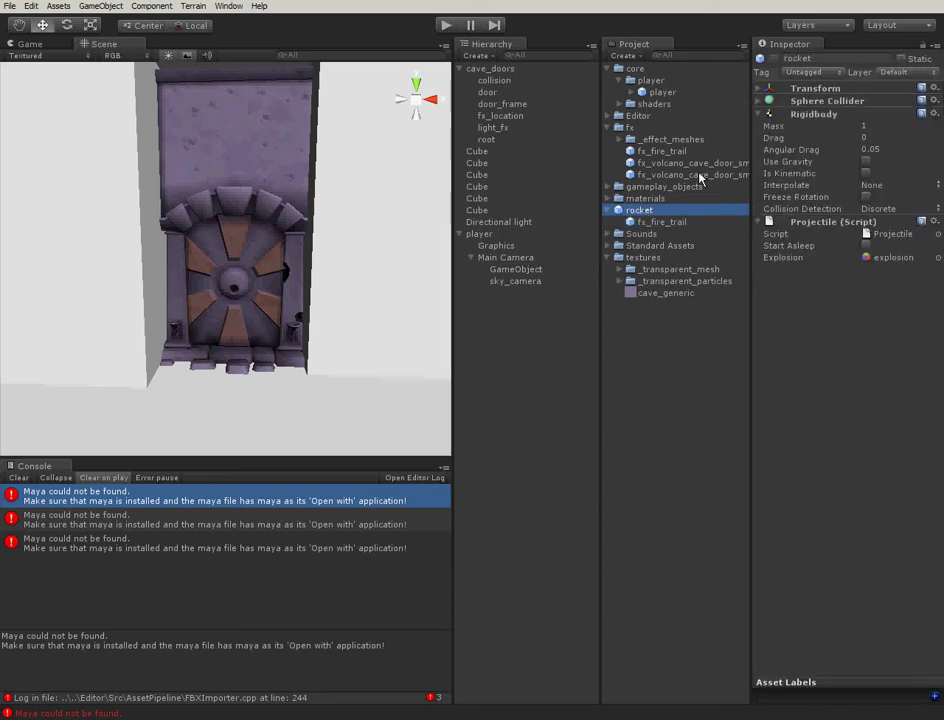
- Add a new tag named rocket as Element 0 in the Tag Manager
click(808, 73)
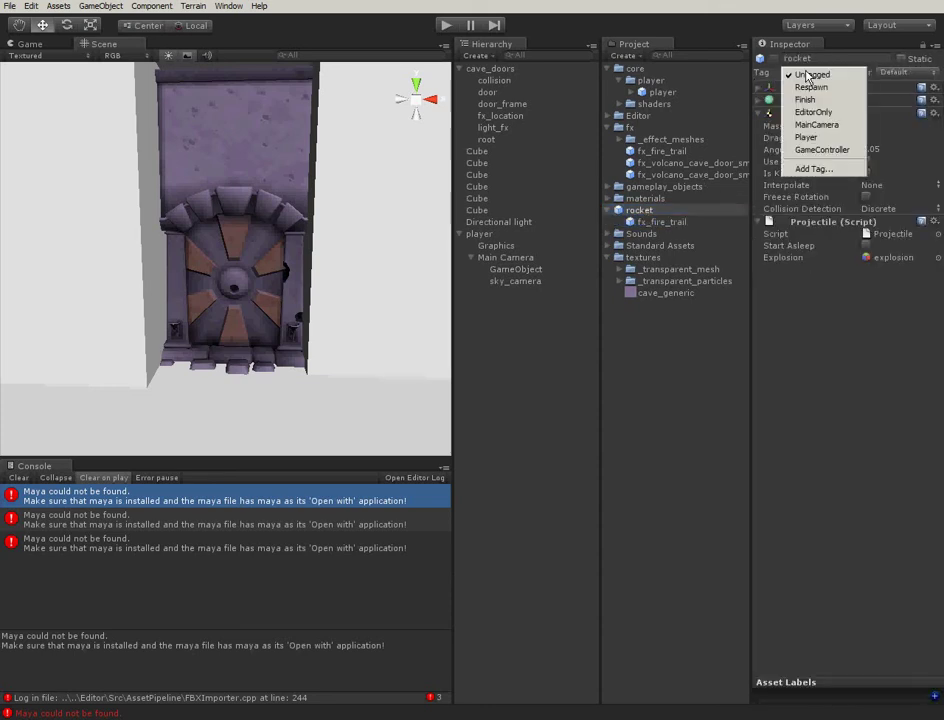
click(812, 168)
click(768, 68)
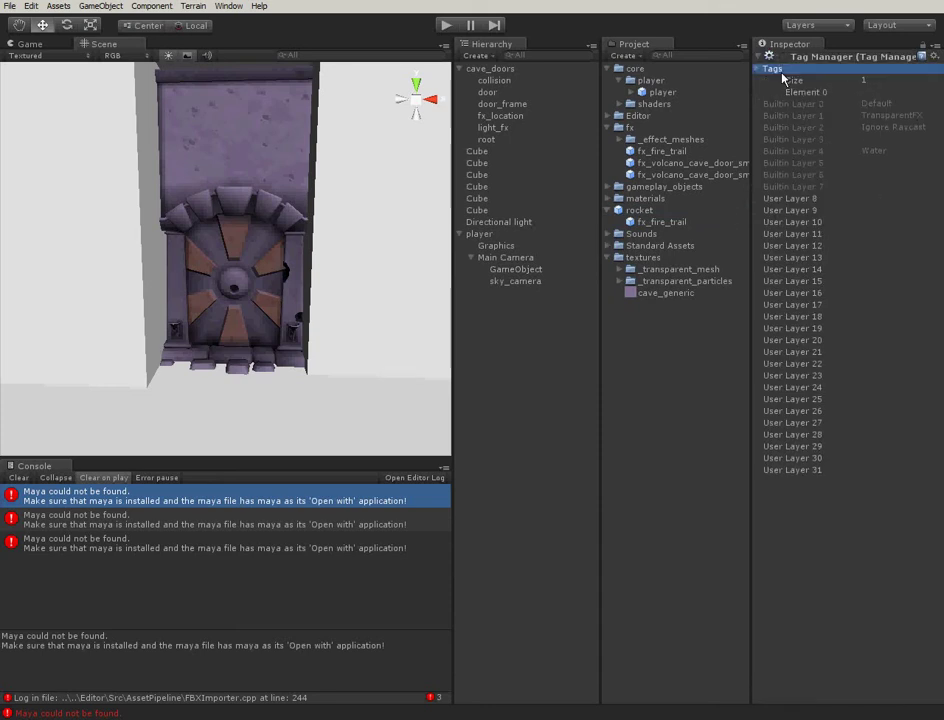
click(885, 92)
text(l)
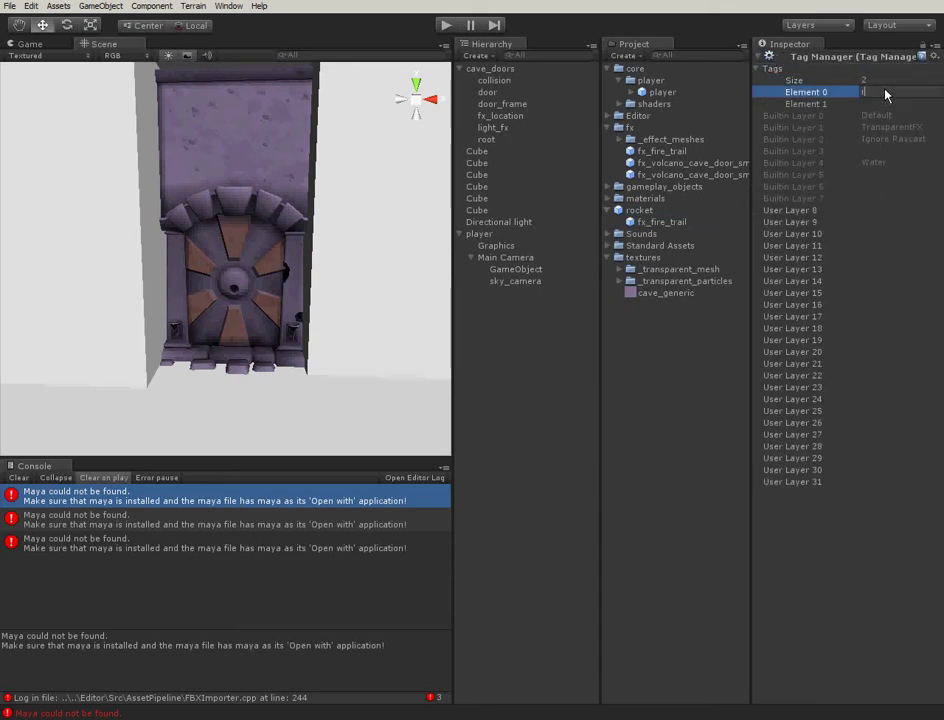
- Assign the rocket tag to the rocket prefab and deselect it
click(642, 220)
click(640, 211)
click(803, 72)
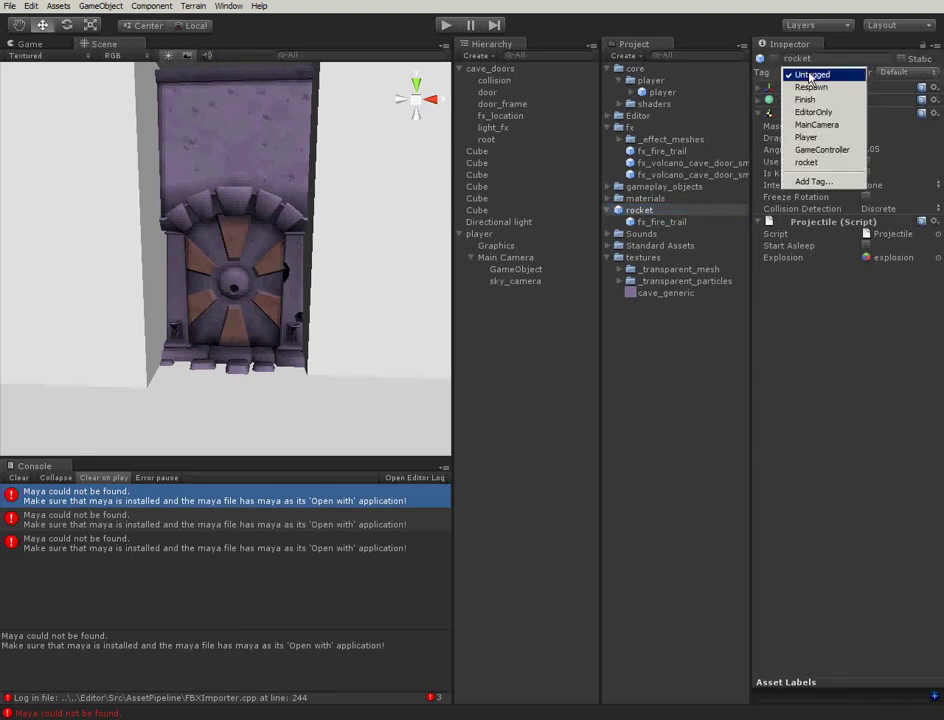
click(818, 163)
click(512, 310)
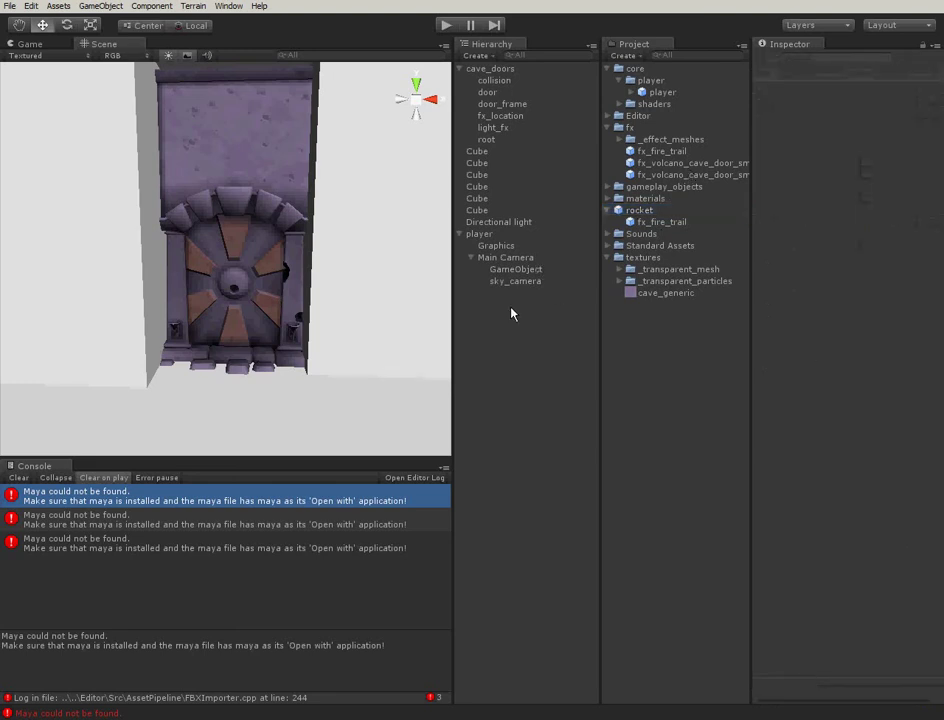
- Expand the door object's script components and set the triggering tag of its opening Animation Queue to rocket
click(490, 93)
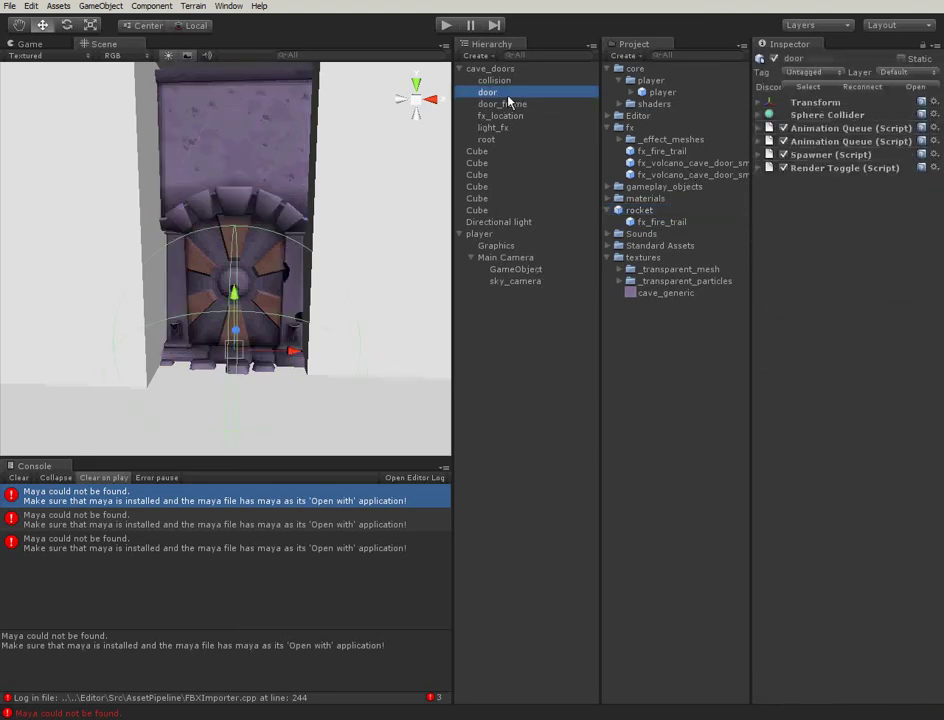
click(760, 173)
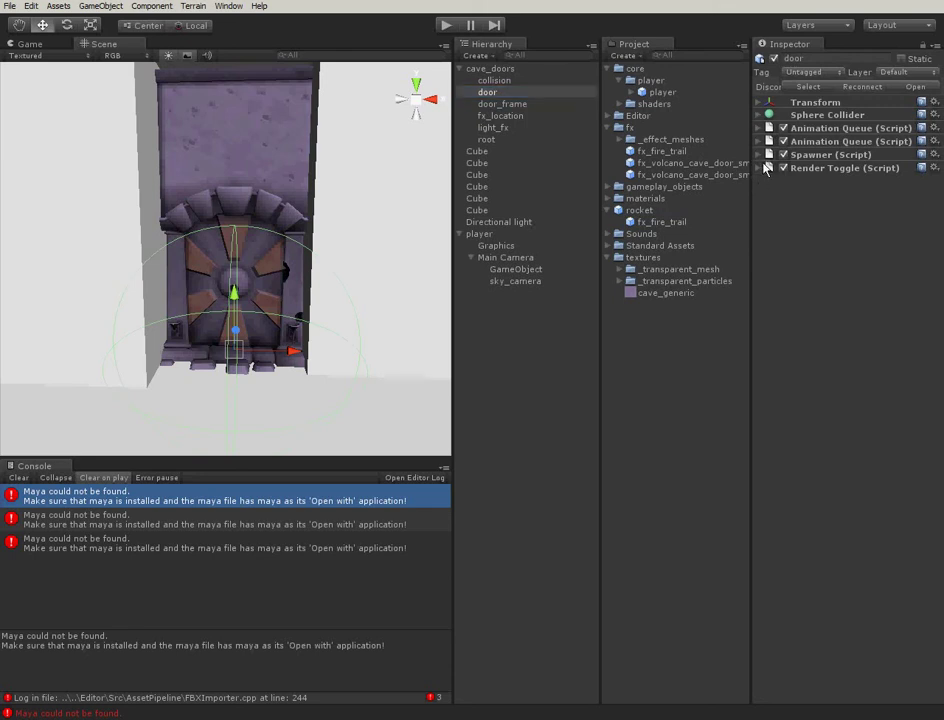
click(763, 168)
click(760, 155)
click(759, 142)
click(759, 129)
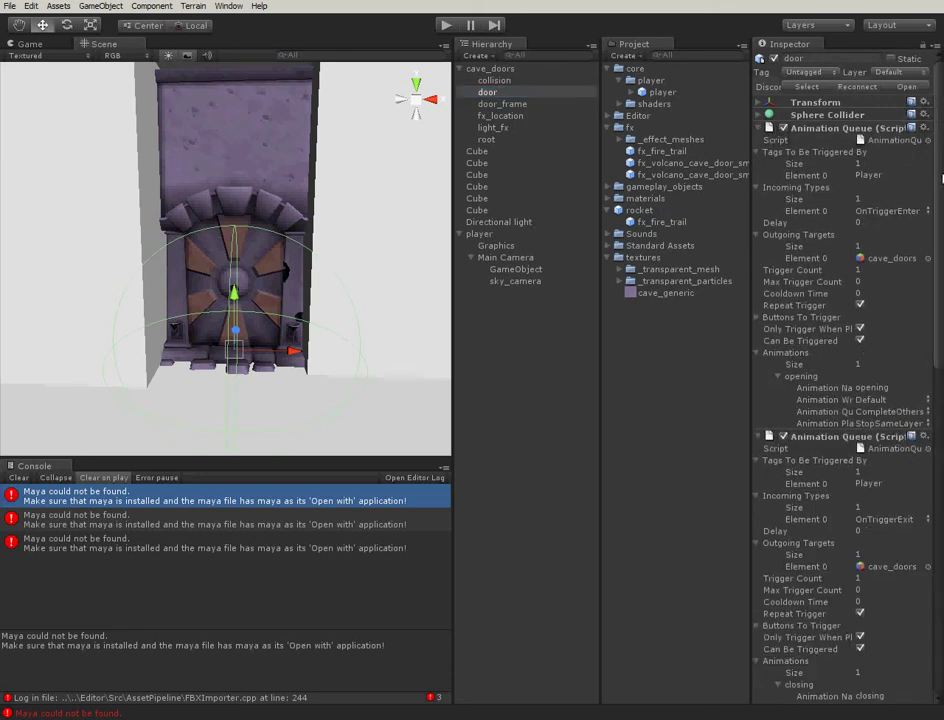
drag(942, 177, 941, 188)
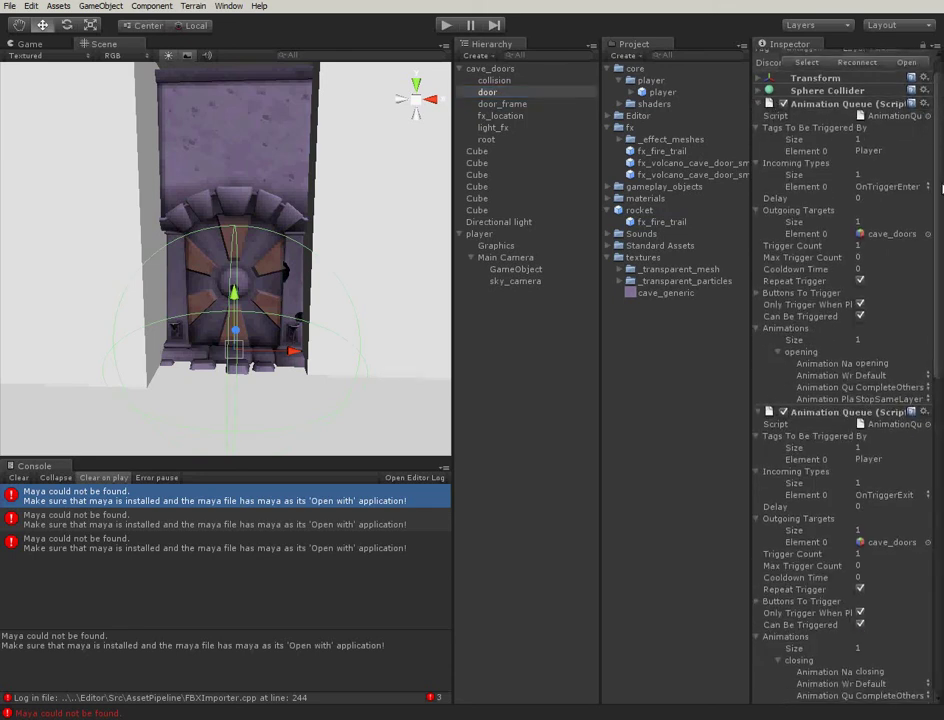
click(885, 151)
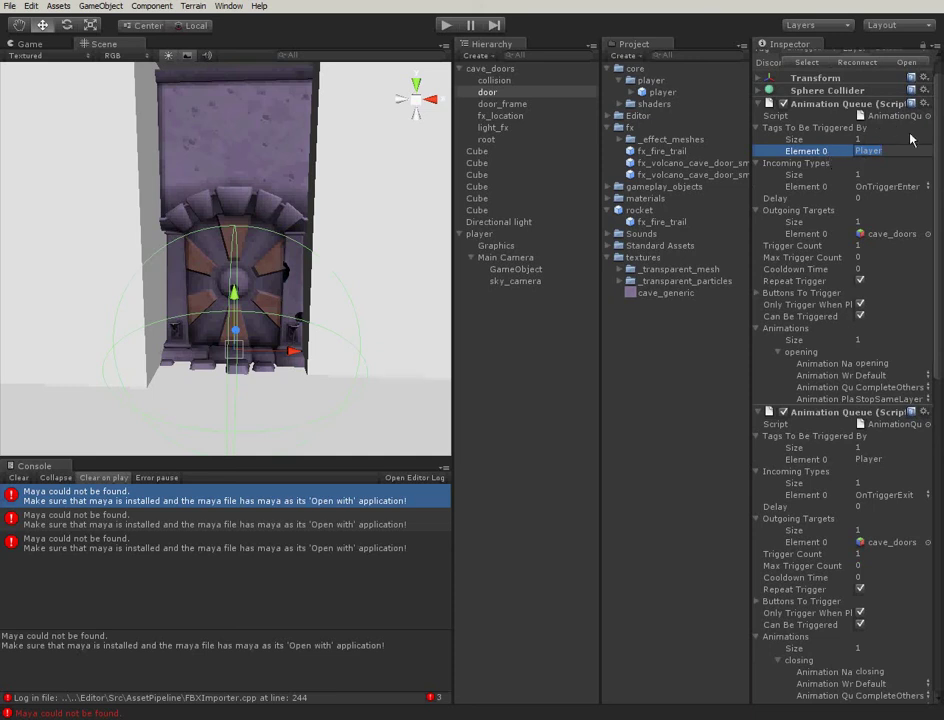
text(rocket)
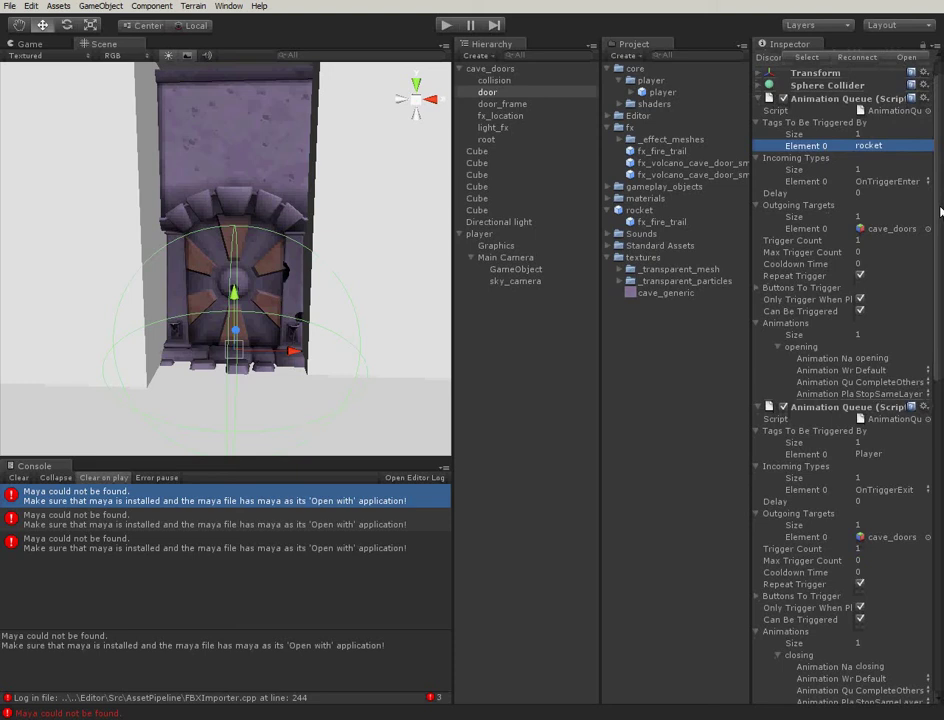
- Remove the closing Animation Queue and the Spawner components from the door object
scroll(832, 238, down, 4)
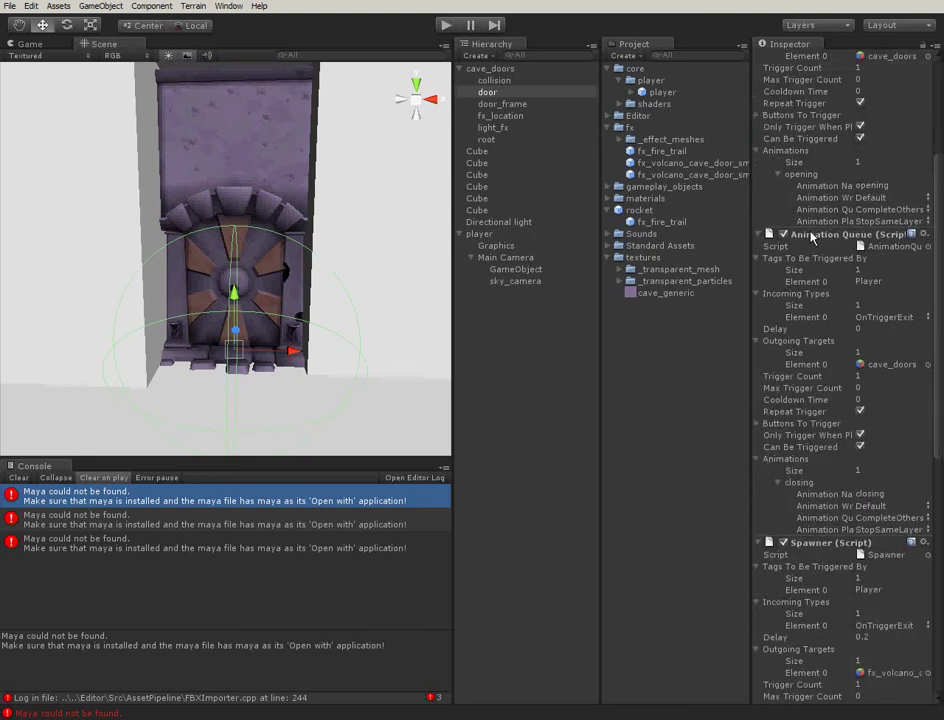
right_click(836, 236)
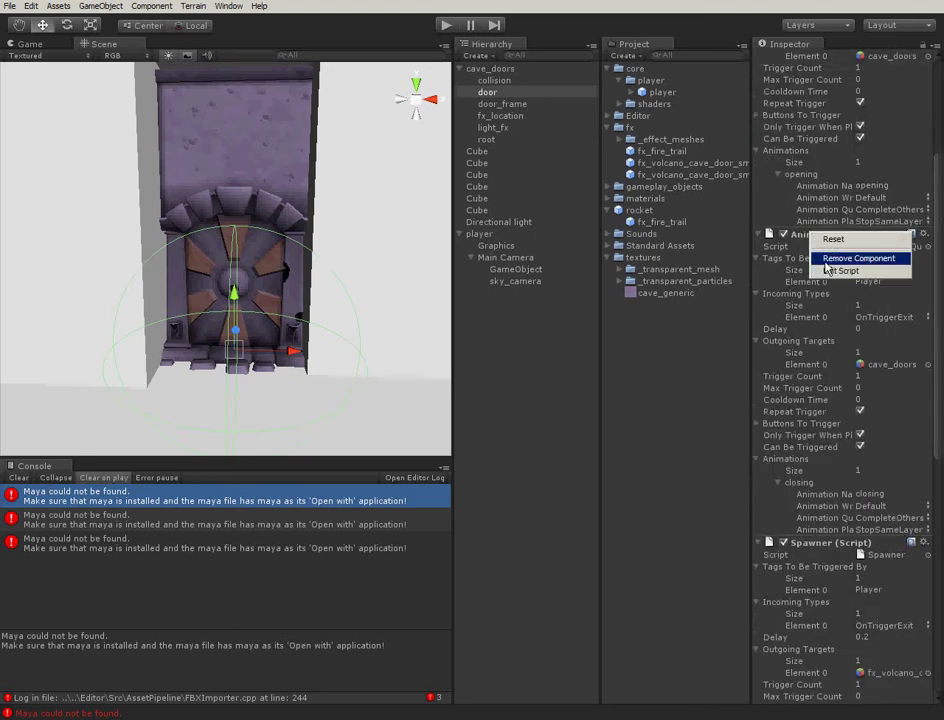
click(858, 258)
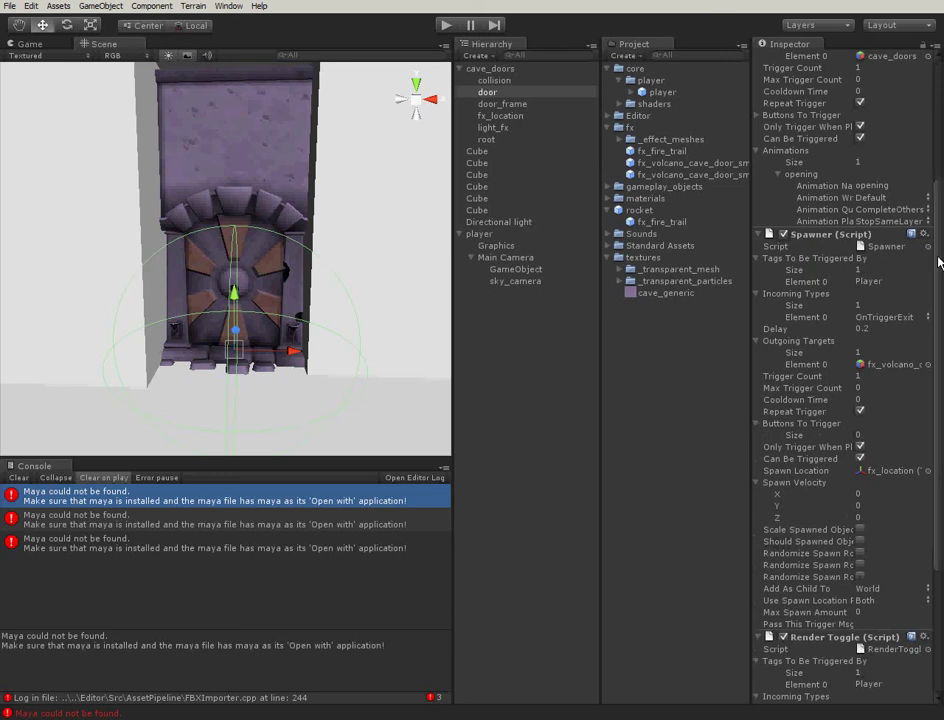
right_click(836, 238)
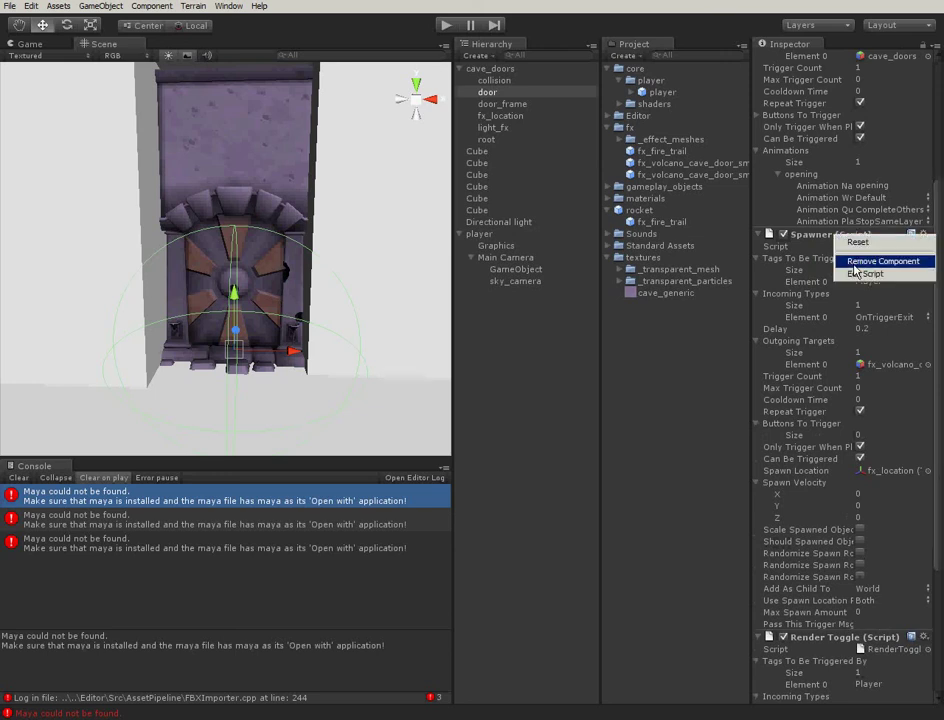
click(840, 259)
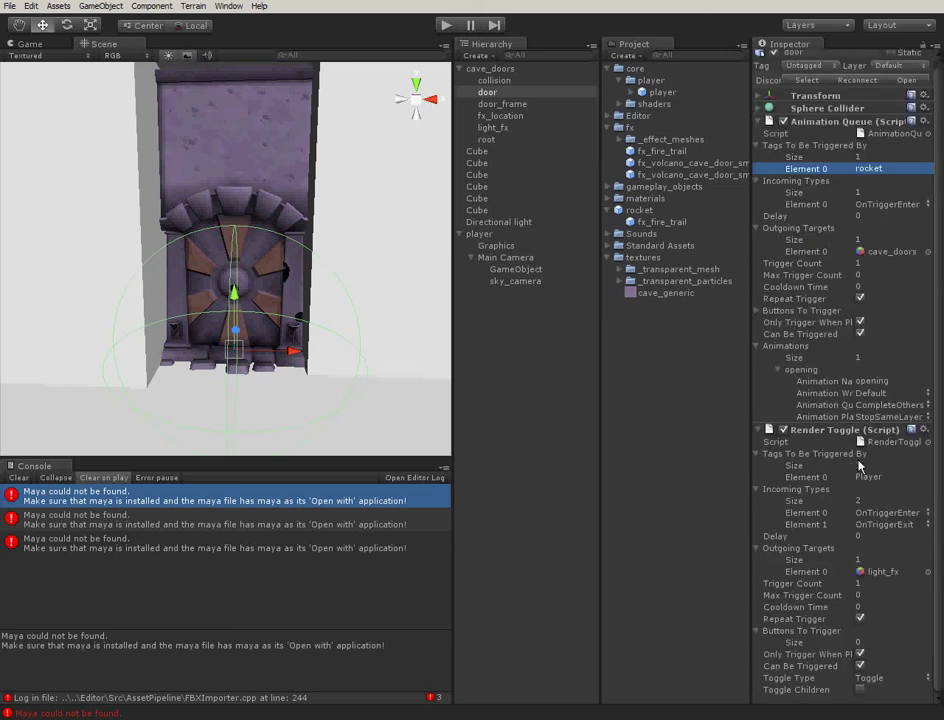
- Set the size of the Render Toggle's Incoming Types list to 1, keeping only OnTriggerEnter
click(852, 503)
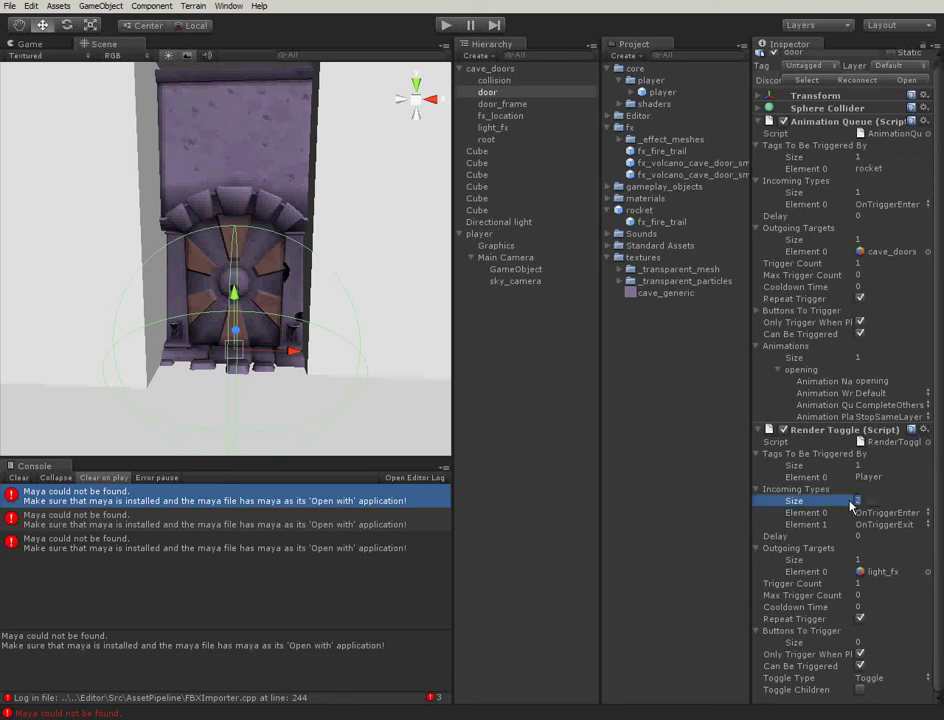
text(1)
key(Return)
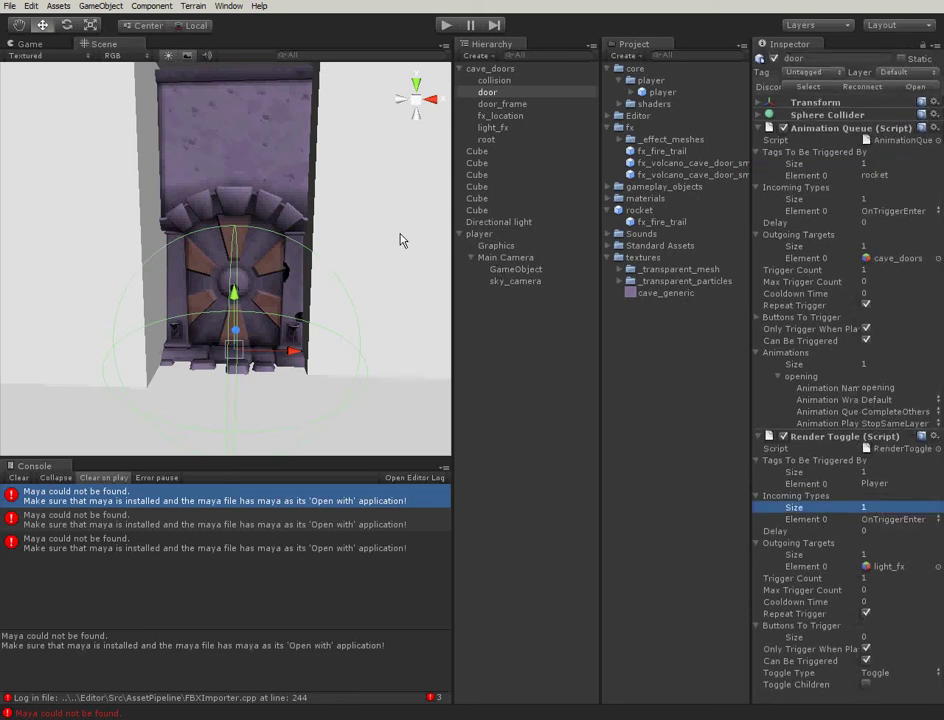
- Collapse the door's script components and replace its Sphere Collider with a Box Collider
click(765, 128)
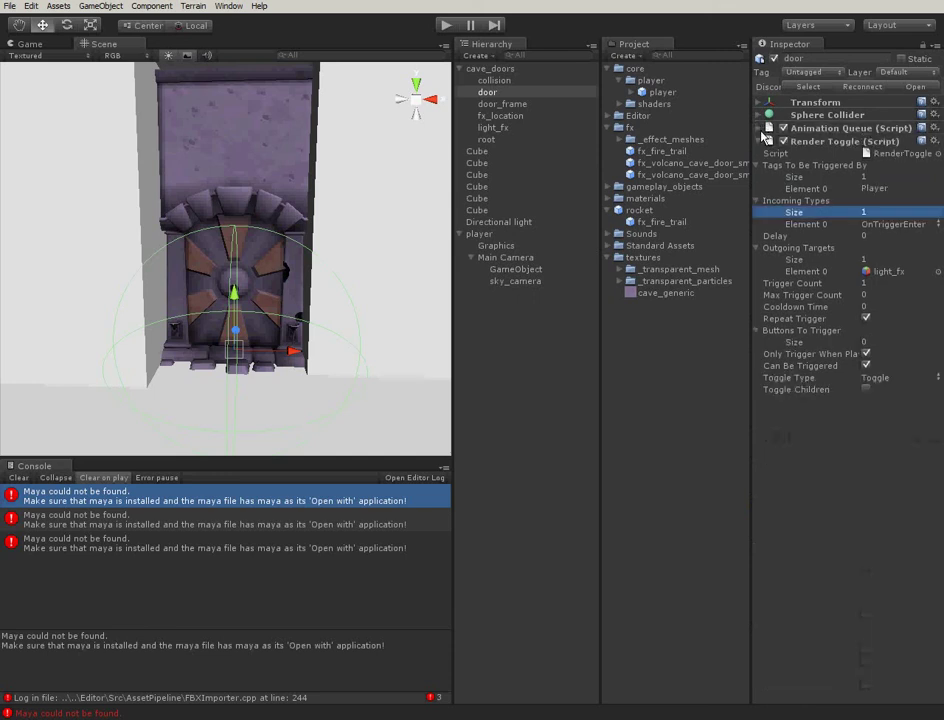
click(767, 141)
right_click(818, 115)
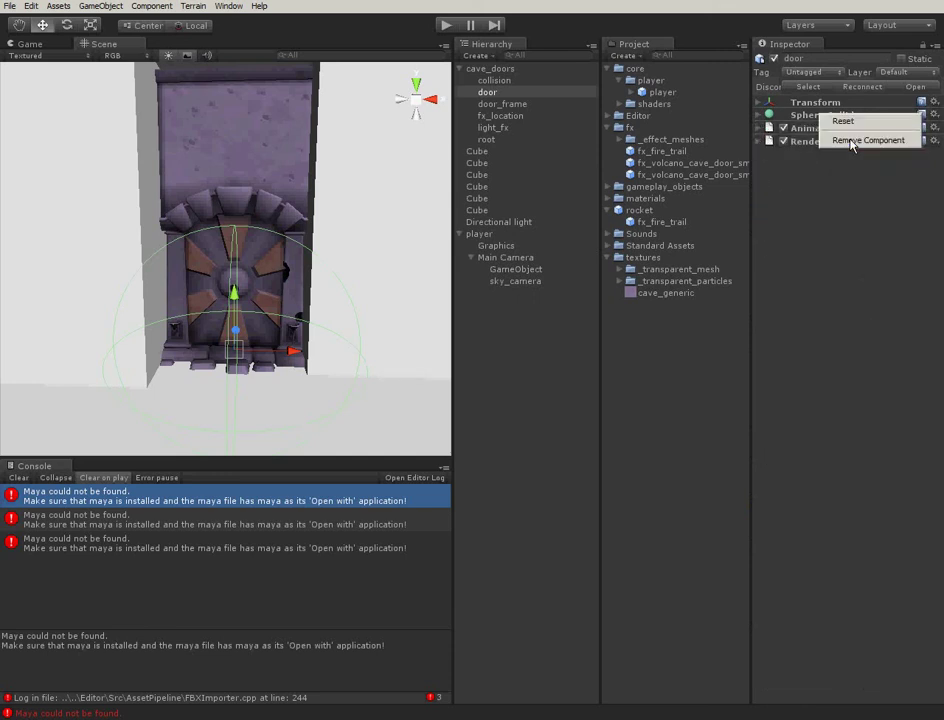
click(850, 141)
click(113, 8)
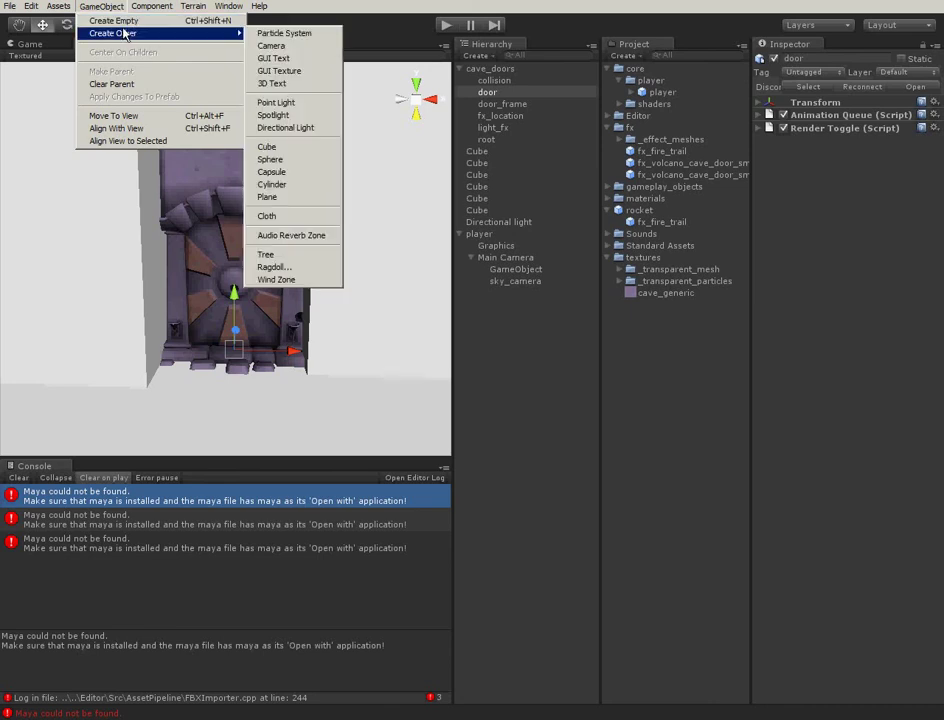
mouse_move(200, 35)
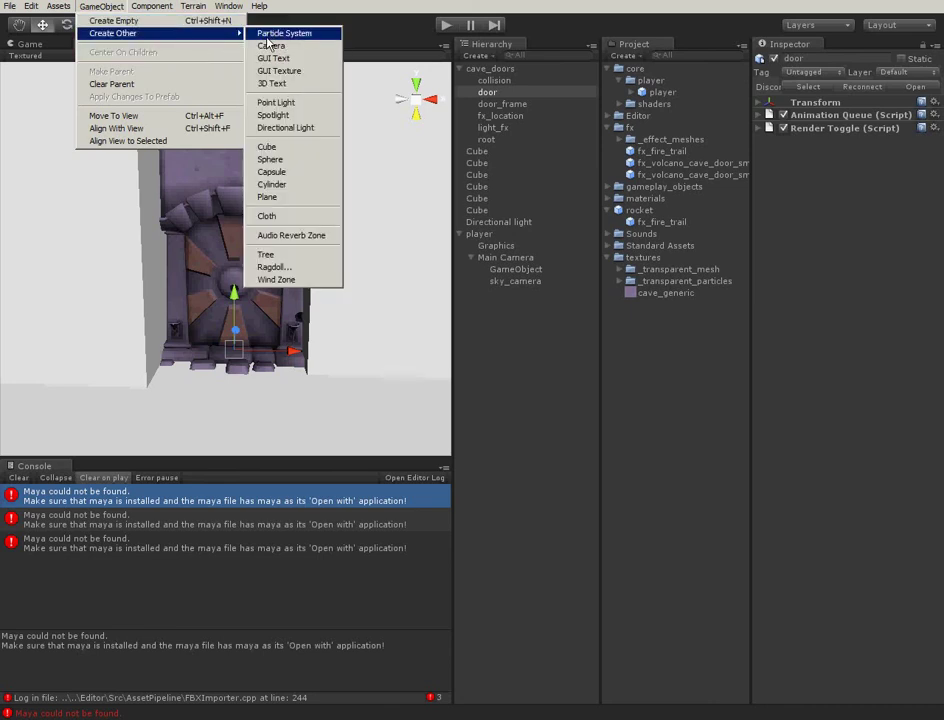
mouse_move(155, 7)
mouse_move(170, 35)
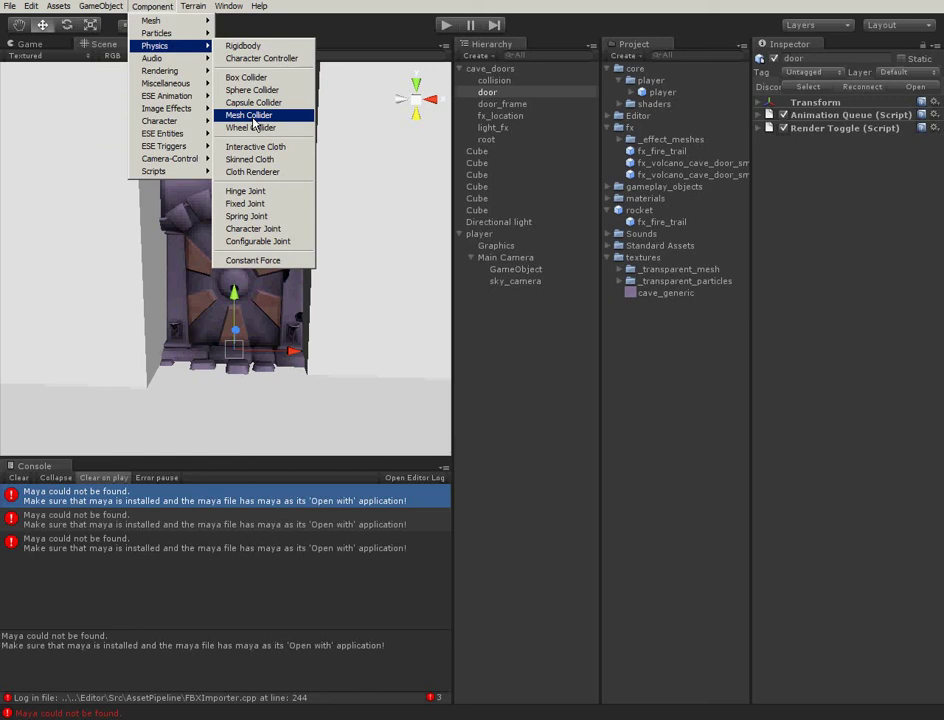
click(246, 77)
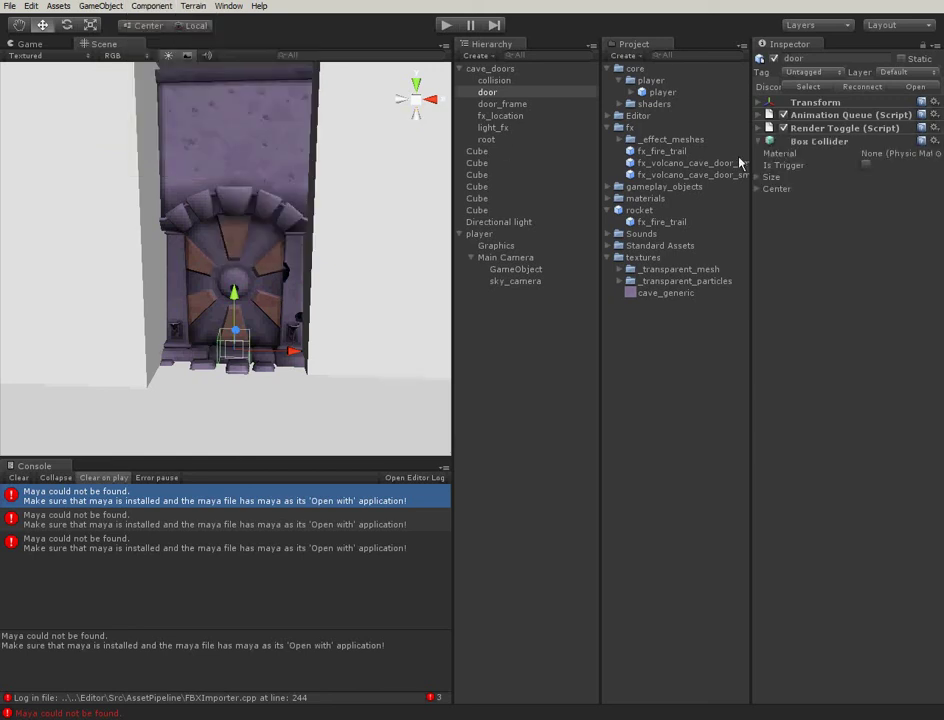
- Fit the Box Collider to the door at about 3.24 × 6.42 × 0.83 with center Y about 1.23, and make it a trigger
click(759, 189)
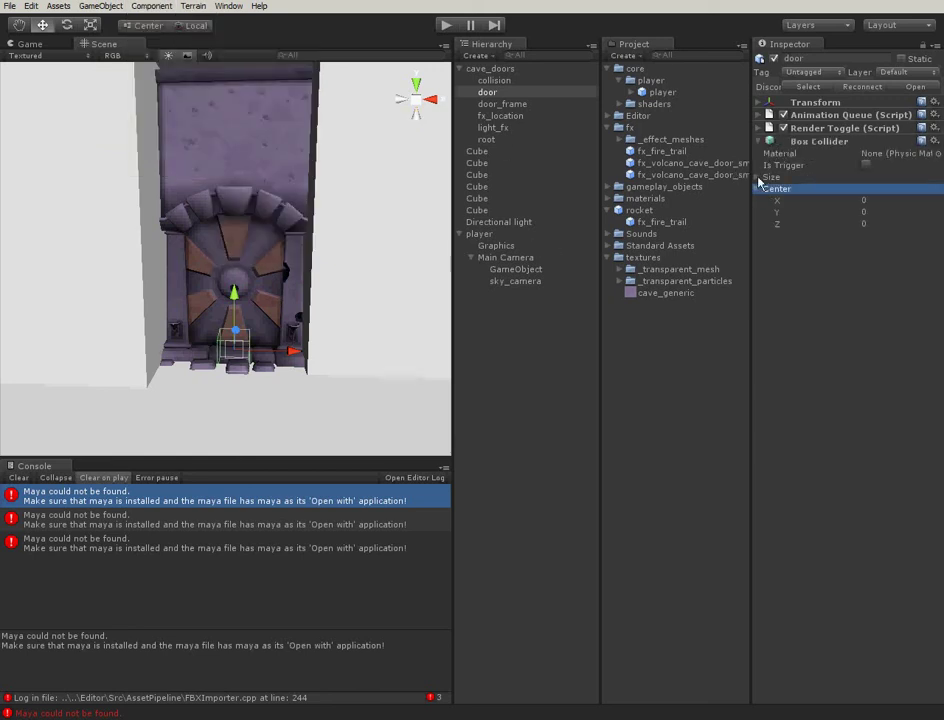
click(759, 177)
drag(777, 200, 839, 192)
drag(800, 202, 815, 202)
drag(777, 247, 855, 240)
right_drag(405, 225, 37, 259)
key(w)
alt+drag(37, 265, 175, 221)
drag(790, 201, 737, 217)
alt+drag(325, 246, 430, 252)
alt+drag(324, 203, 333, 189)
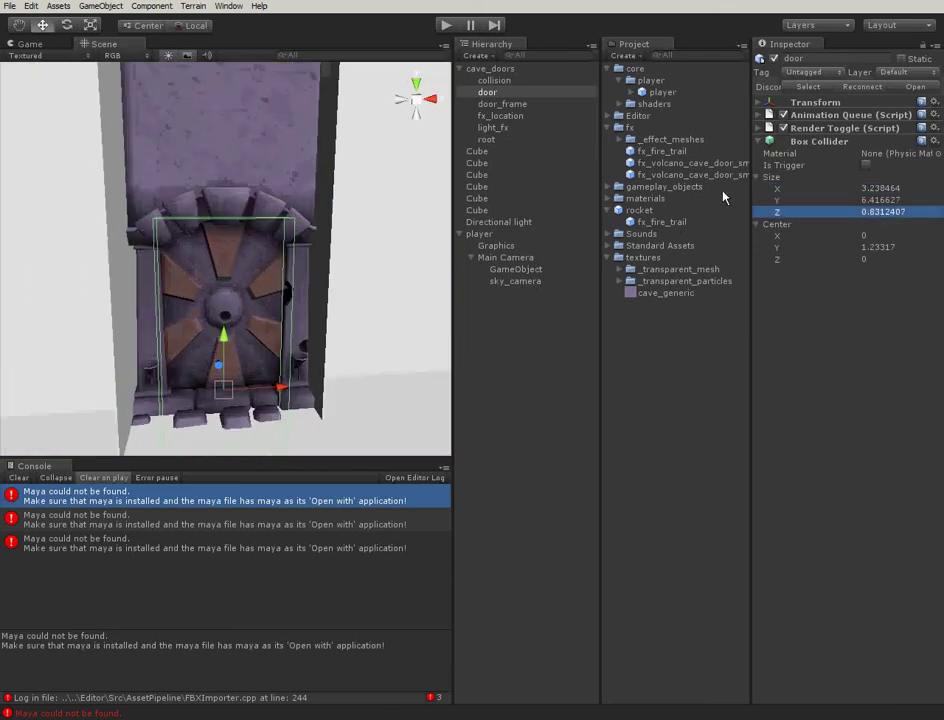
- Set the Render Toggle's triggering tag to rocket and select the rocket prefab
click(761, 116)
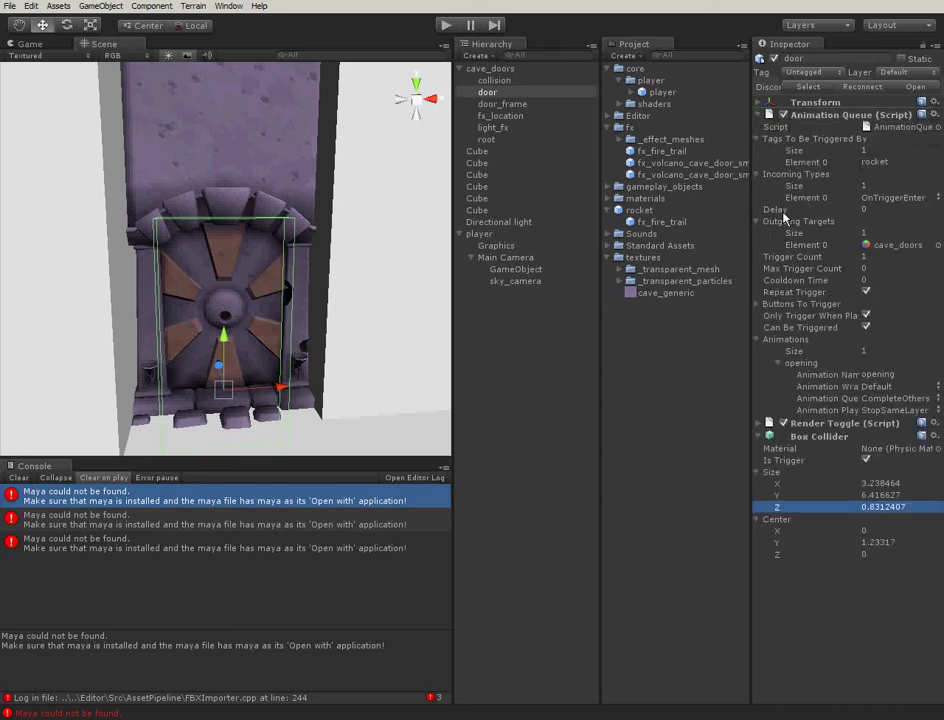
click(761, 424)
click(896, 471)
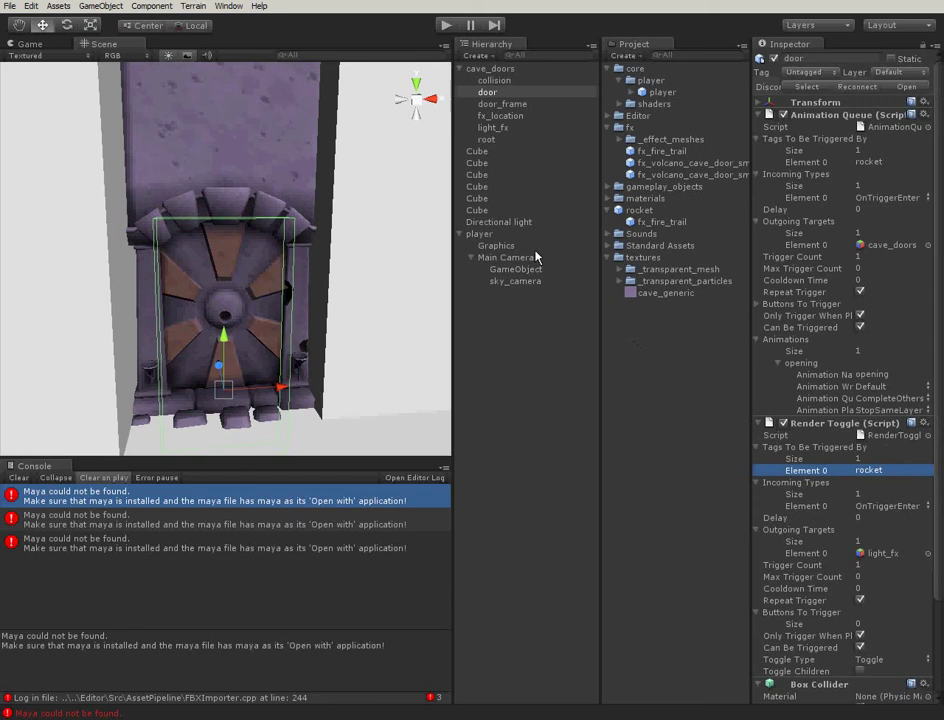
click(647, 212)
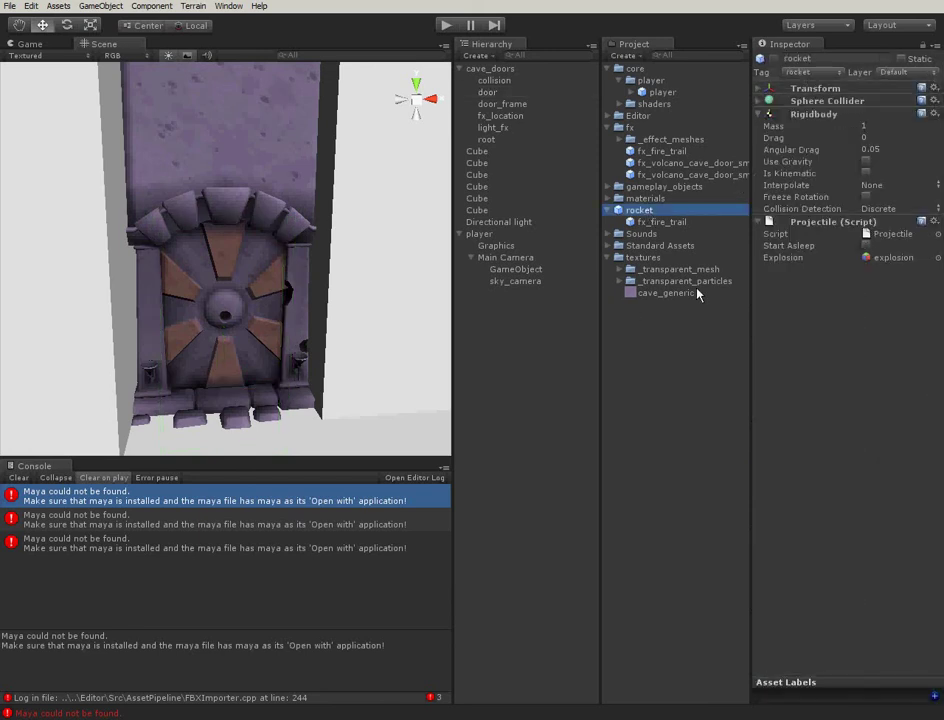
- Play-test the scene by walking the player up to the cave door, and end the test
click(664, 372)
click(449, 27)
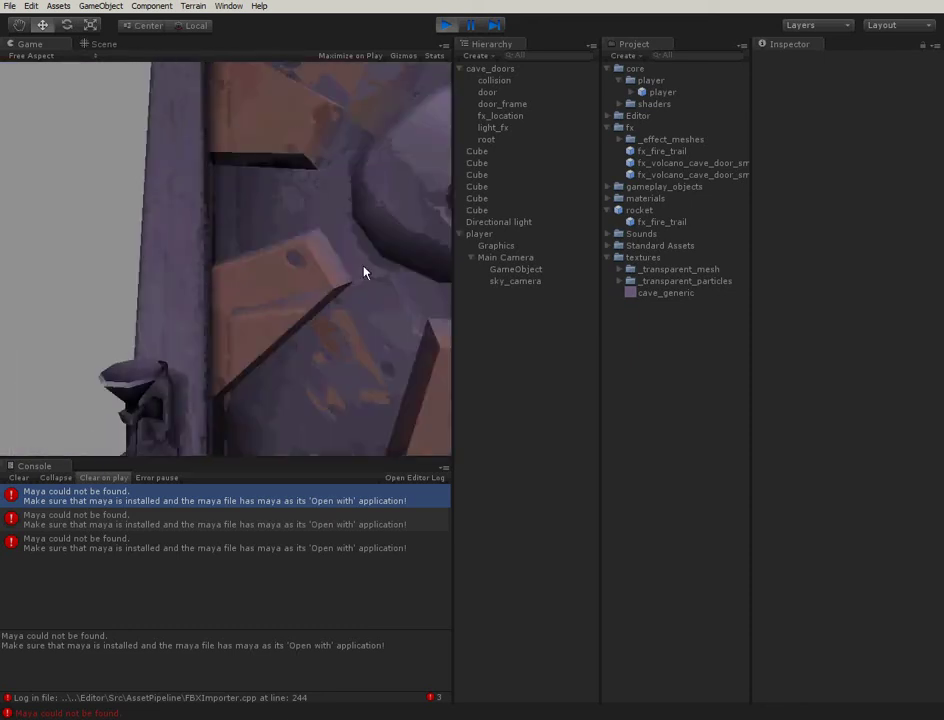
click(446, 24)
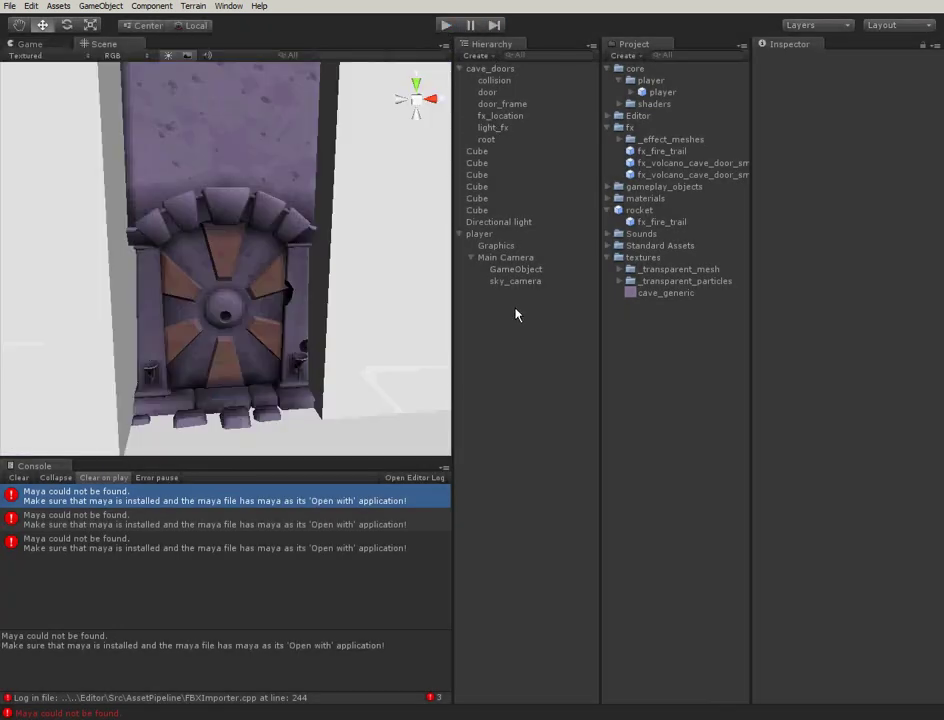
- Add a Box Collider to the root object of cave_doors and deselect it
click(490, 127)
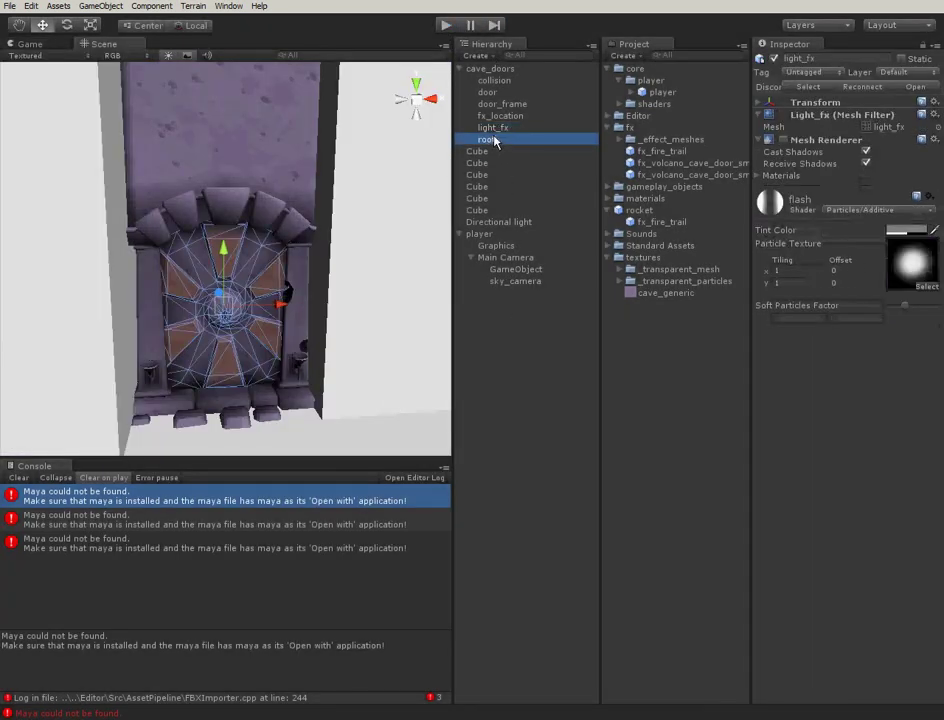
click(490, 139)
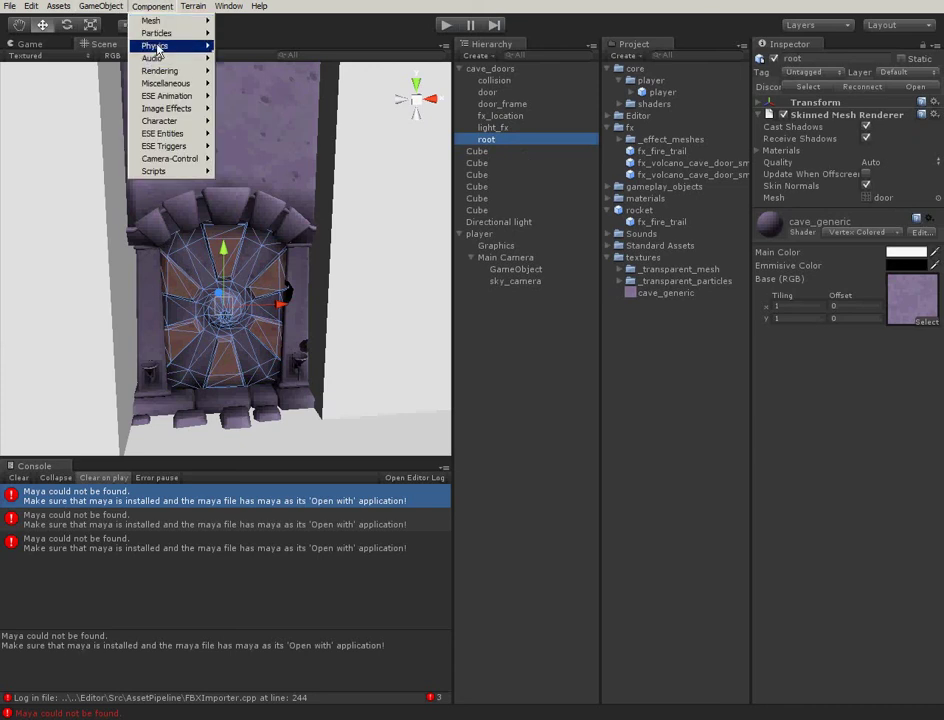
mouse_move(165, 45)
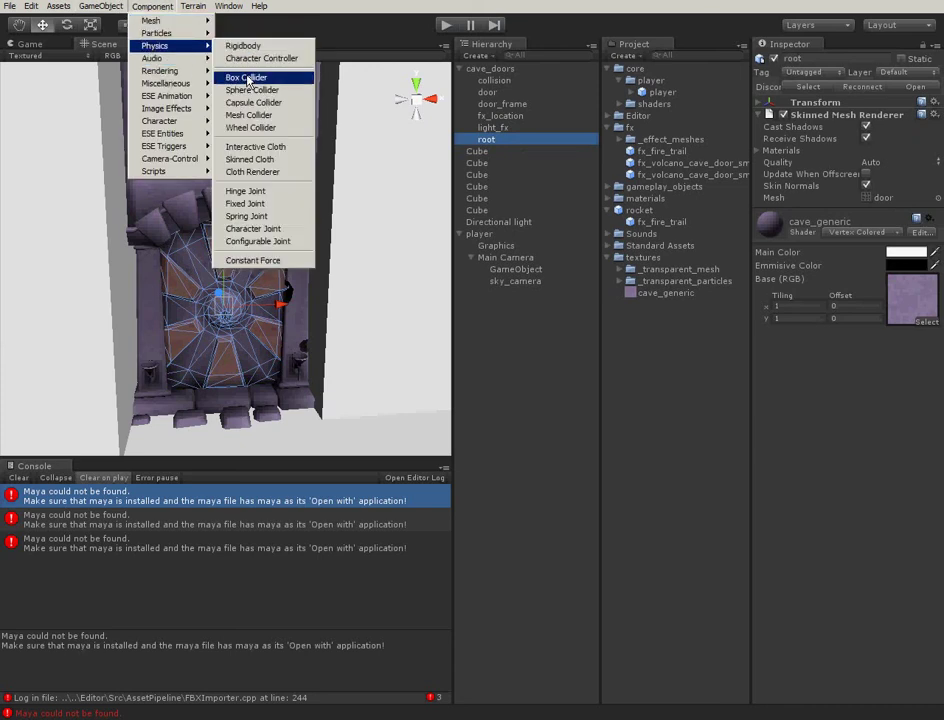
click(248, 78)
click(533, 337)
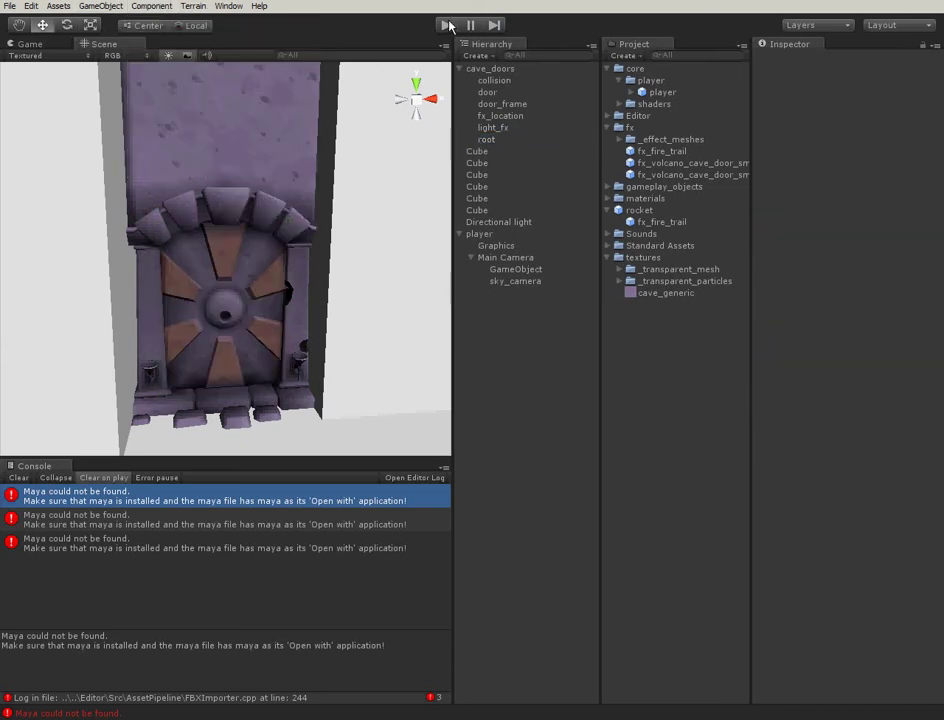
- Run the scene again, walk up to the cave door and back away, and fire a rocket at the wall beside it
click(447, 25)
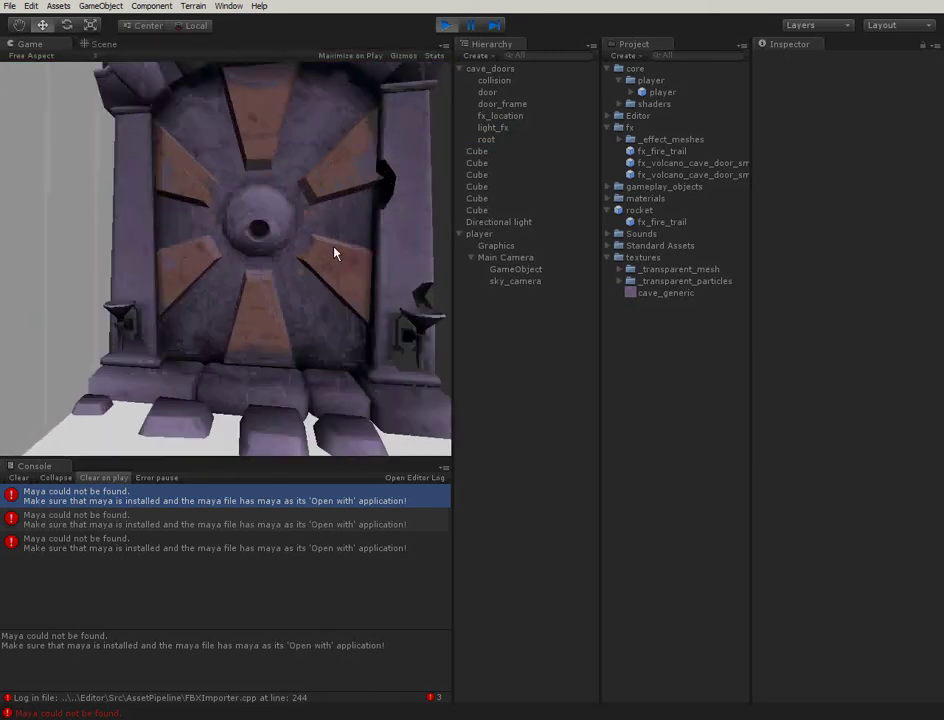
key(w)
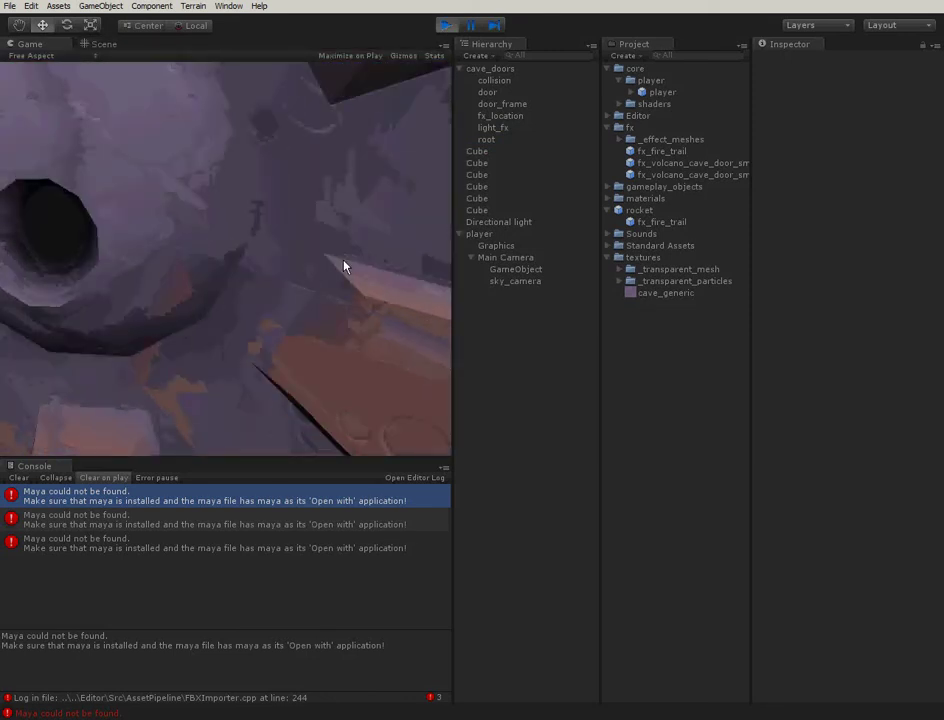
key(s)
click(413, 219)
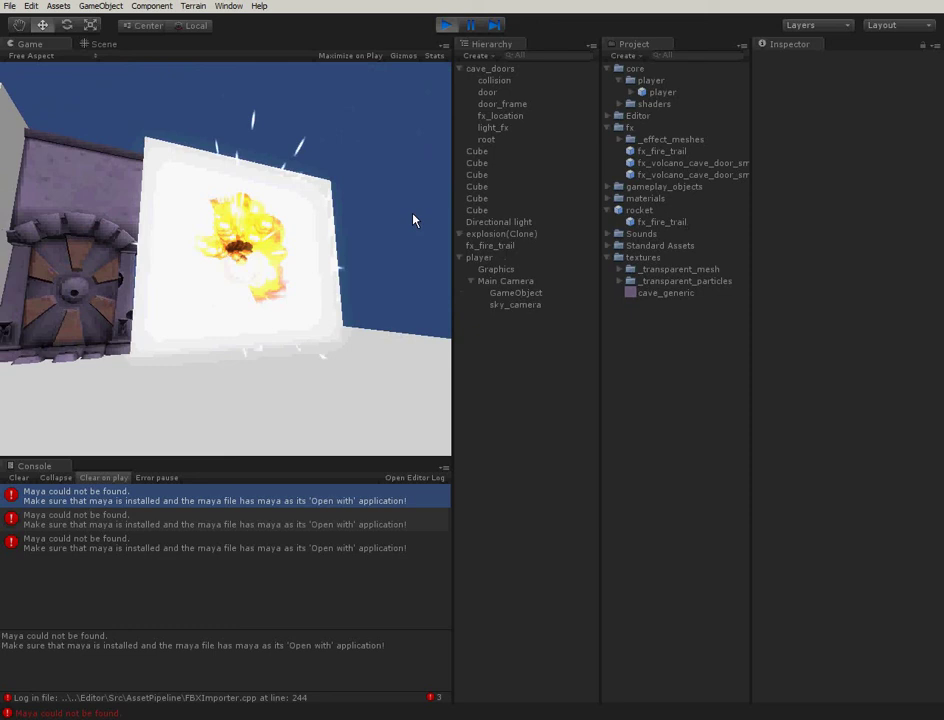